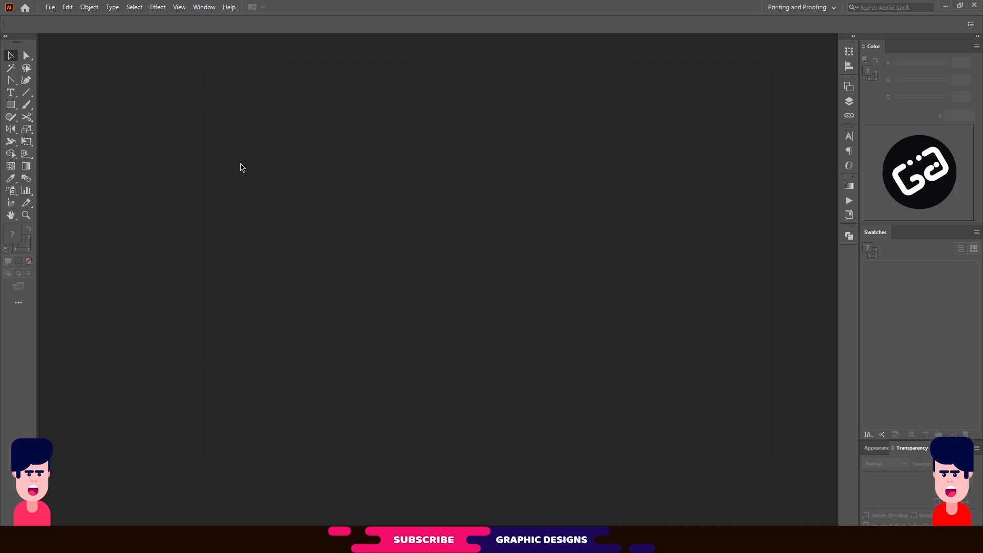
Start a new 3.5 × 2 in landscape document in inches with 0.125 in bleed on all sides.
click(50, 7)
click(96, 21)
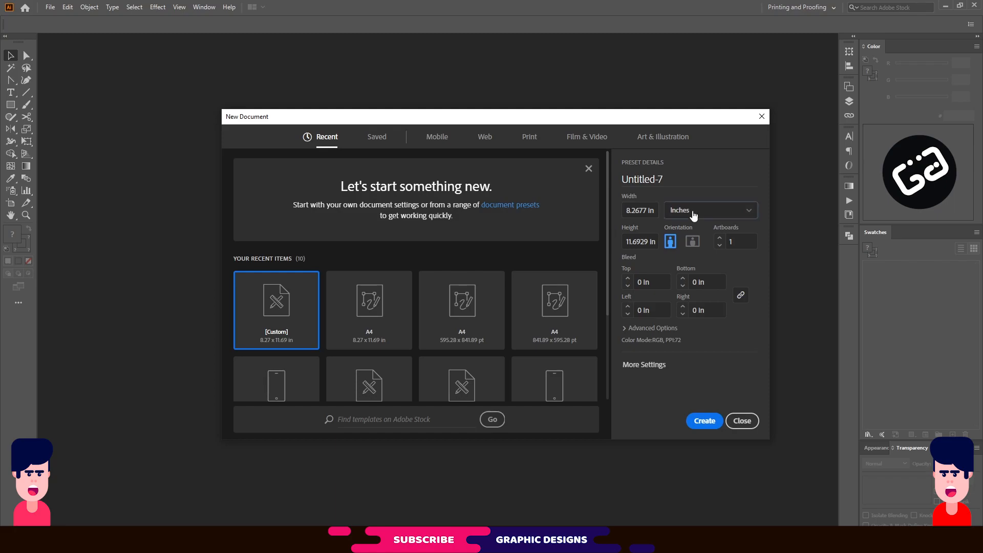
click(692, 211)
click(686, 266)
click(643, 210)
text(3.5)
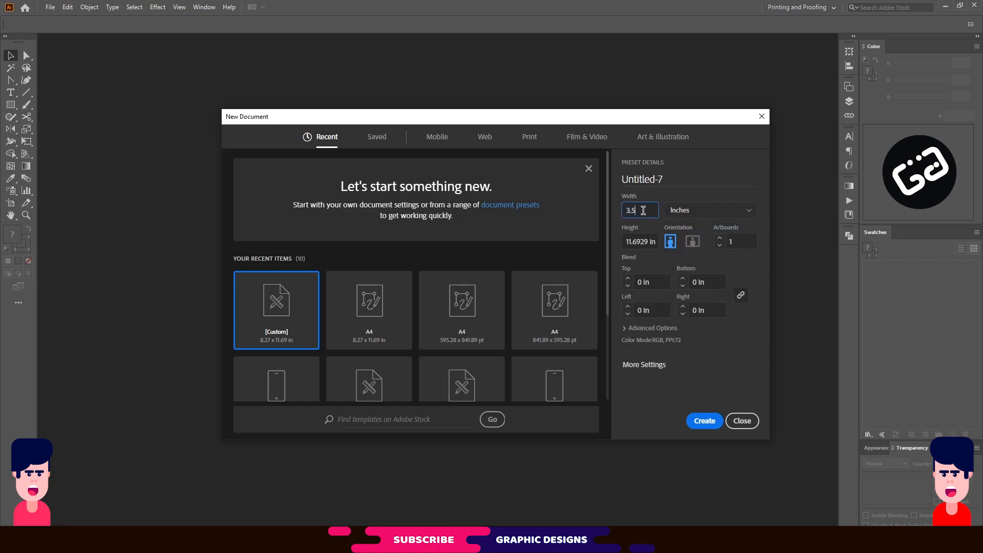
click(637, 243)
text(2.0)
click(689, 243)
drag(661, 284, 615, 290)
text(.)
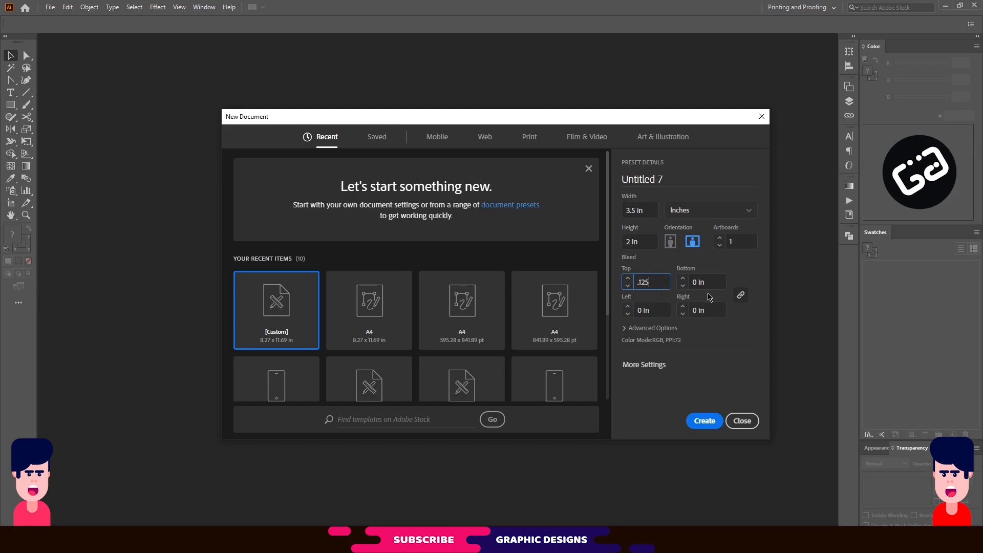
click(740, 296)
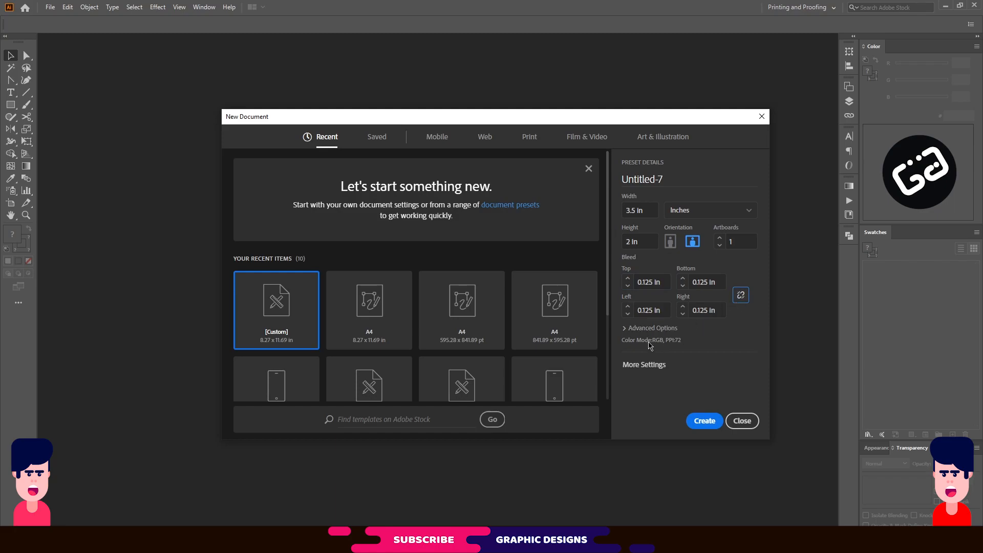
Set CMYK Color mode and High (300 ppi) raster effects, then create the document.
click(651, 330)
click(669, 309)
click(658, 341)
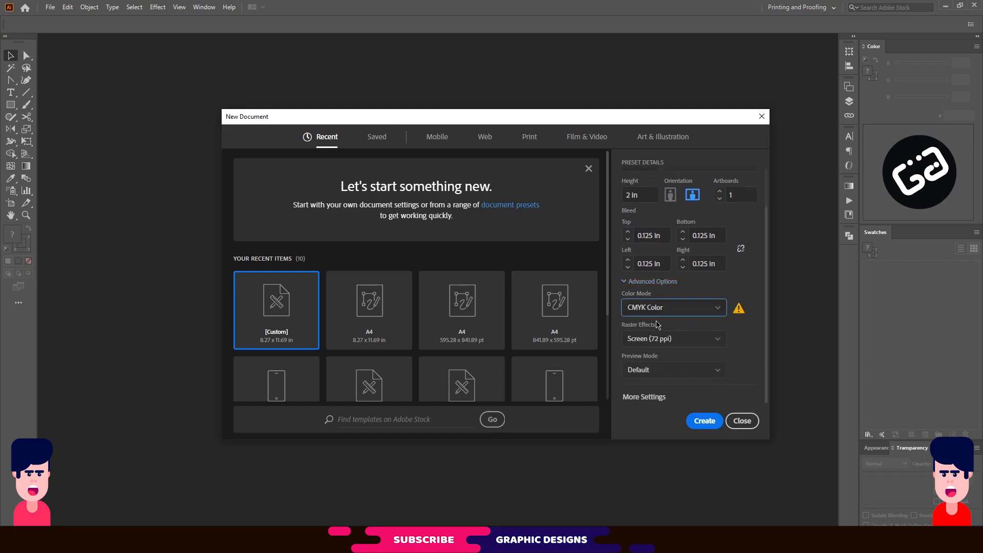
click(681, 339)
click(674, 357)
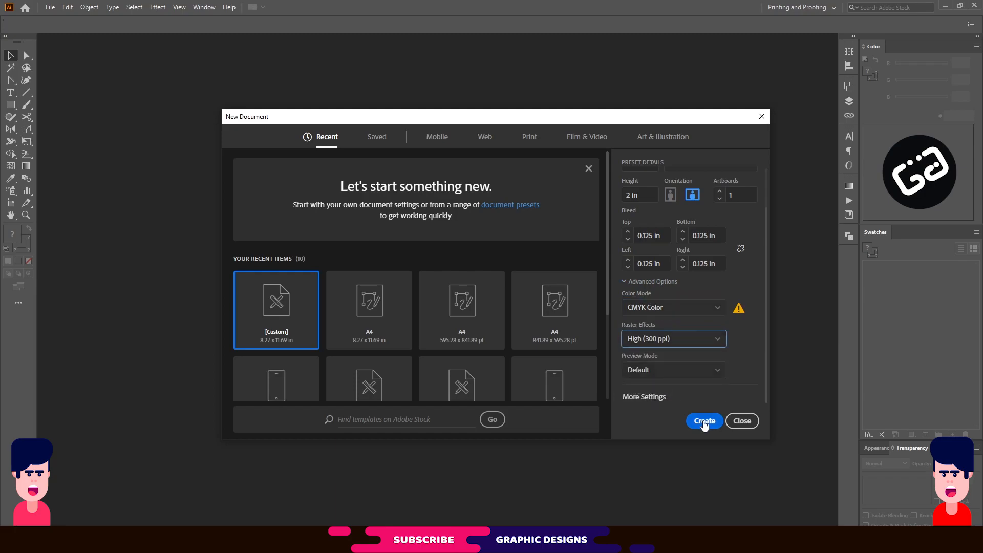
click(705, 421)
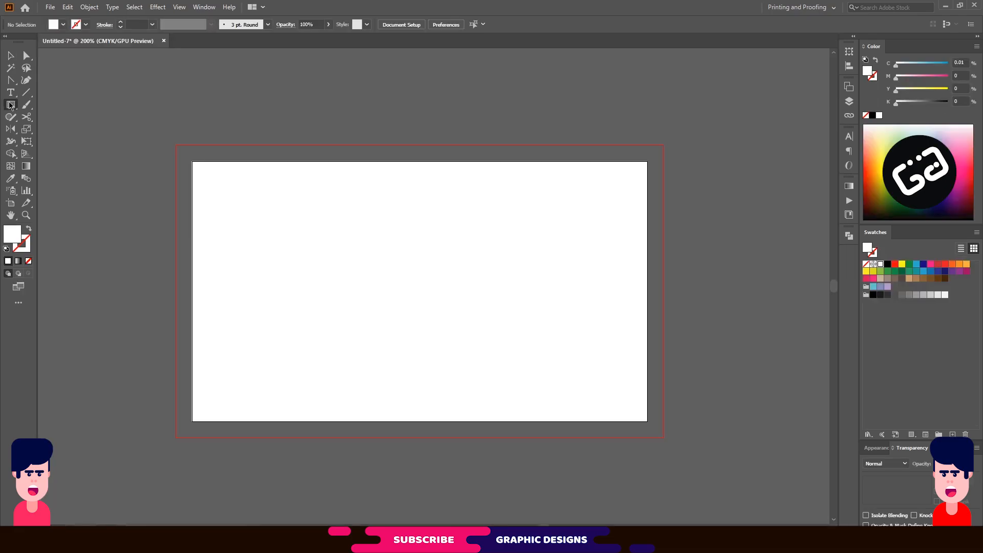
Draw a 2.0019 in square from the card's top-left corner and fill it dark navy (K 77).
drag(10, 106, 56, 103)
drag(192, 163, 452, 396)
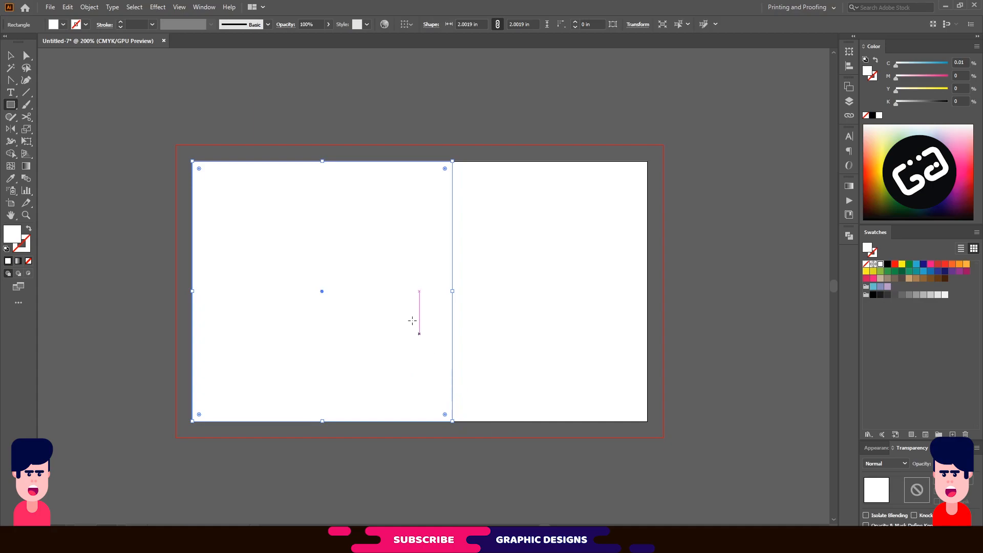
key(v)
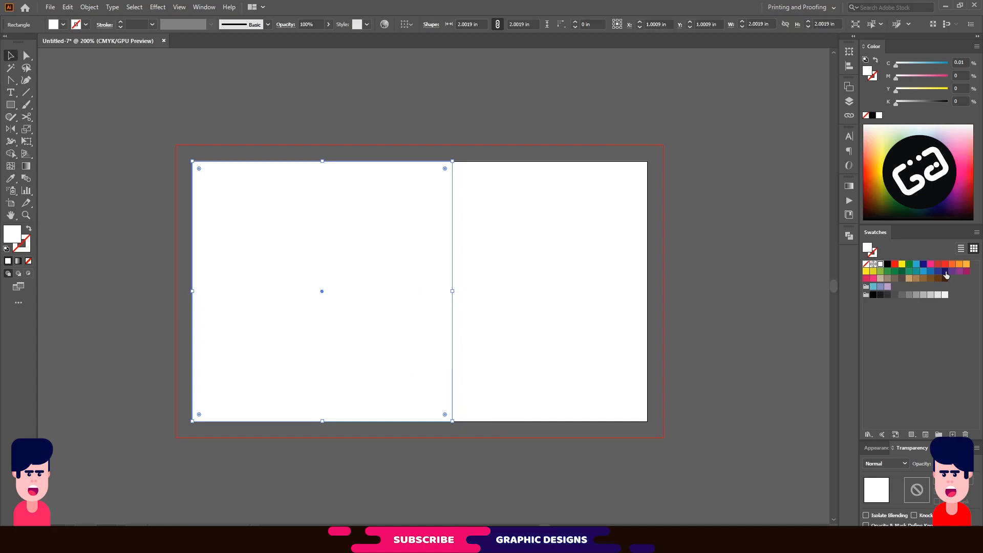
click(945, 271)
drag(899, 106, 936, 105)
Copy the navy square and paste a copy in front of it.
click(67, 7)
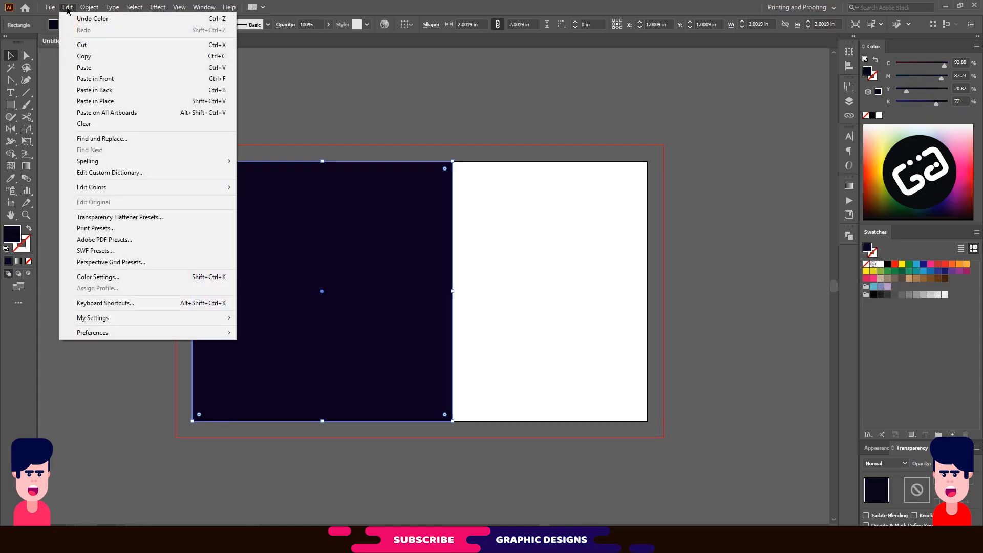
click(90, 57)
click(67, 7)
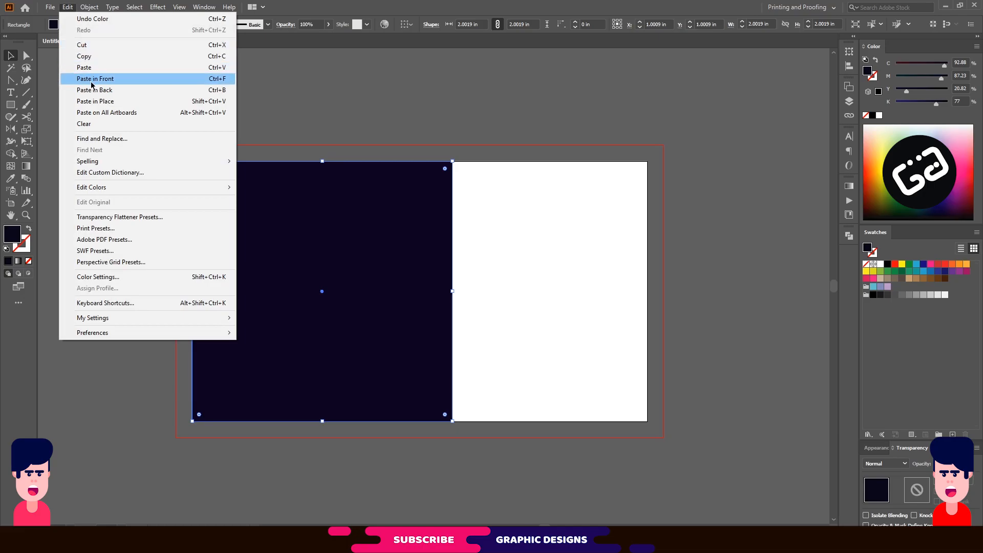
click(90, 82)
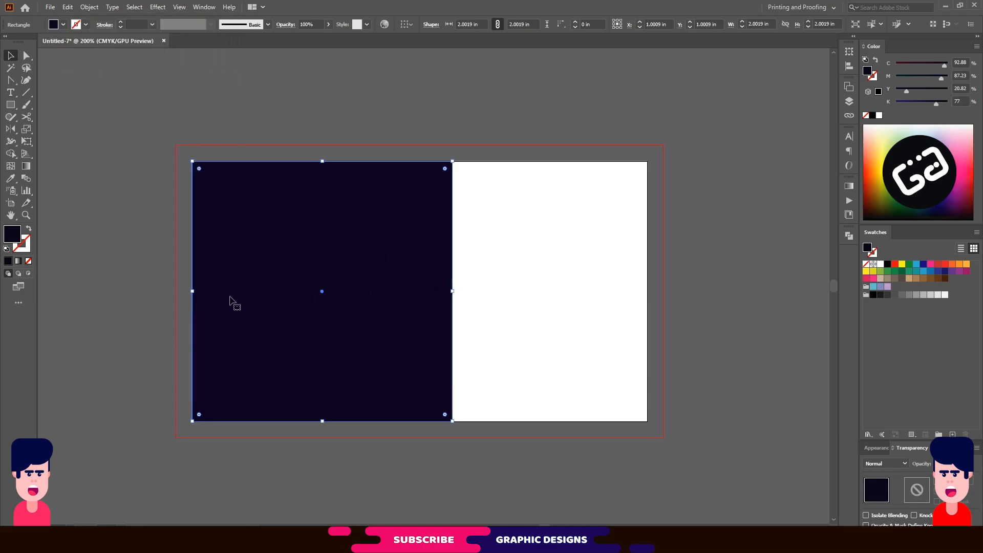
Narrow the copy to a blue strip at the right edge and perspective-distort it into a trapezoid.
drag(193, 291, 406, 291)
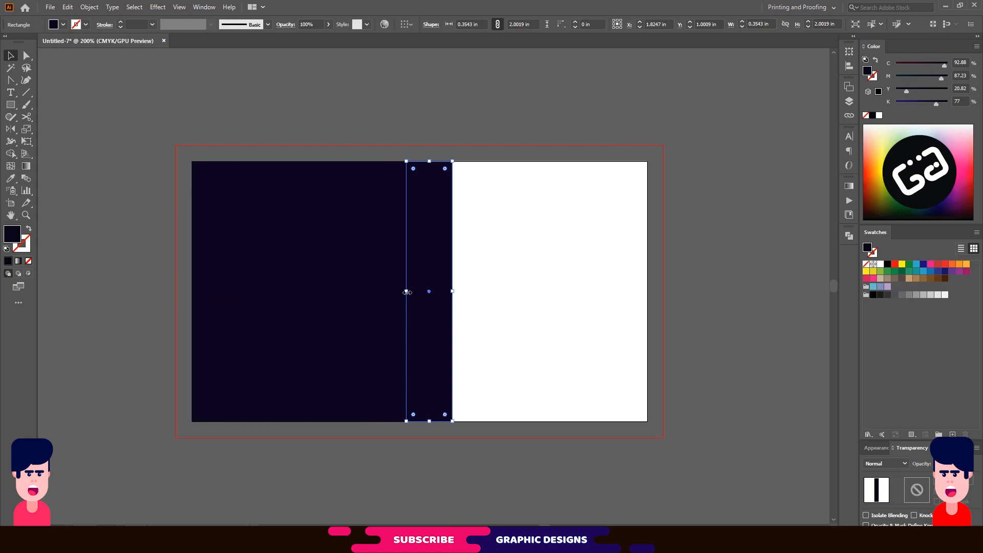
click(931, 271)
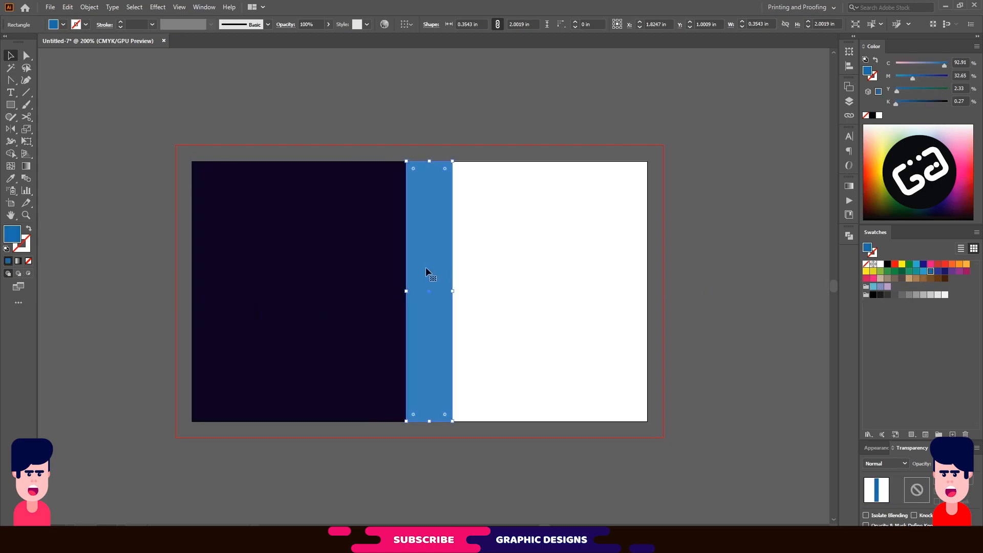
click(26, 143)
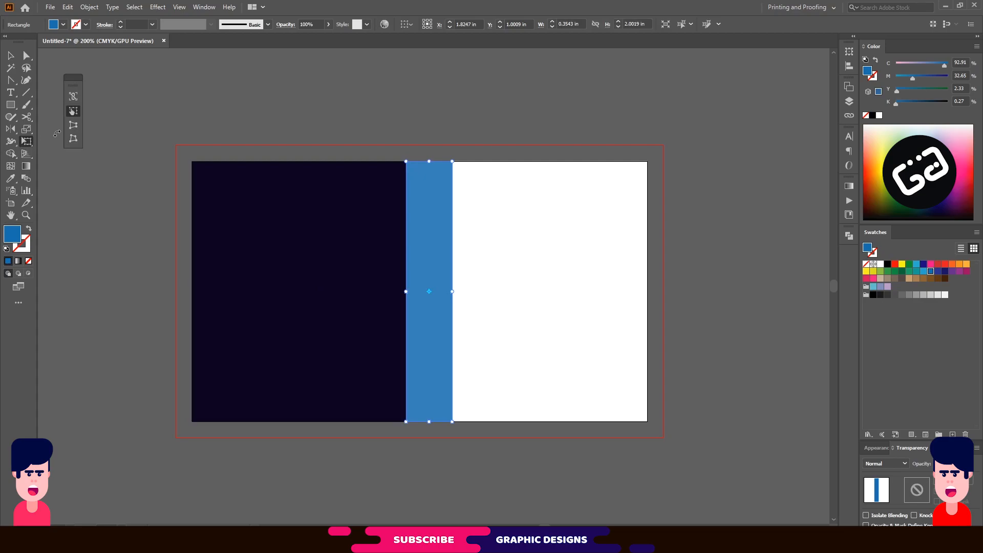
click(72, 128)
drag(407, 161, 408, 221)
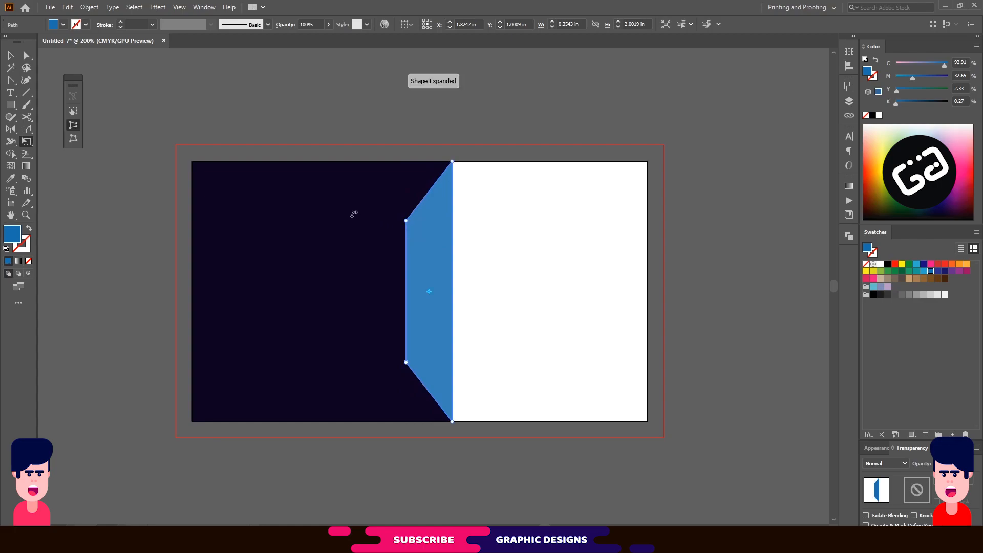
Subtract the blue trapezoid from the navy square with Pathfinder Minus Front.
click(11, 56)
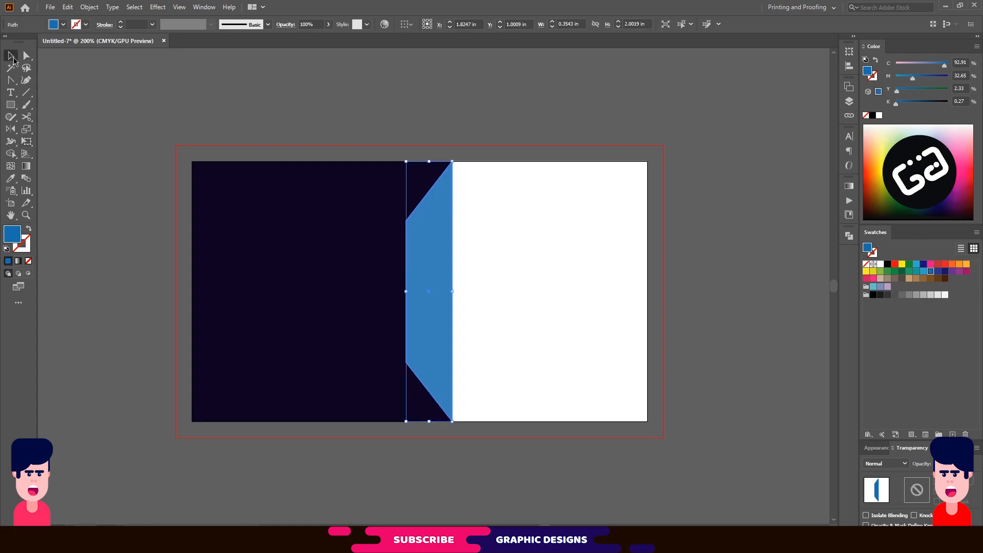
click(314, 206)
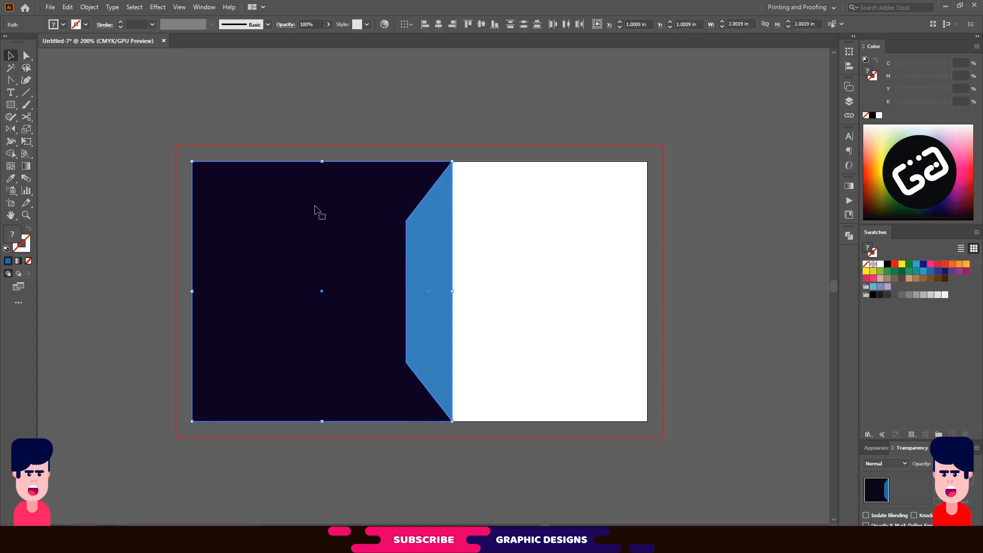
click(848, 236)
click(748, 260)
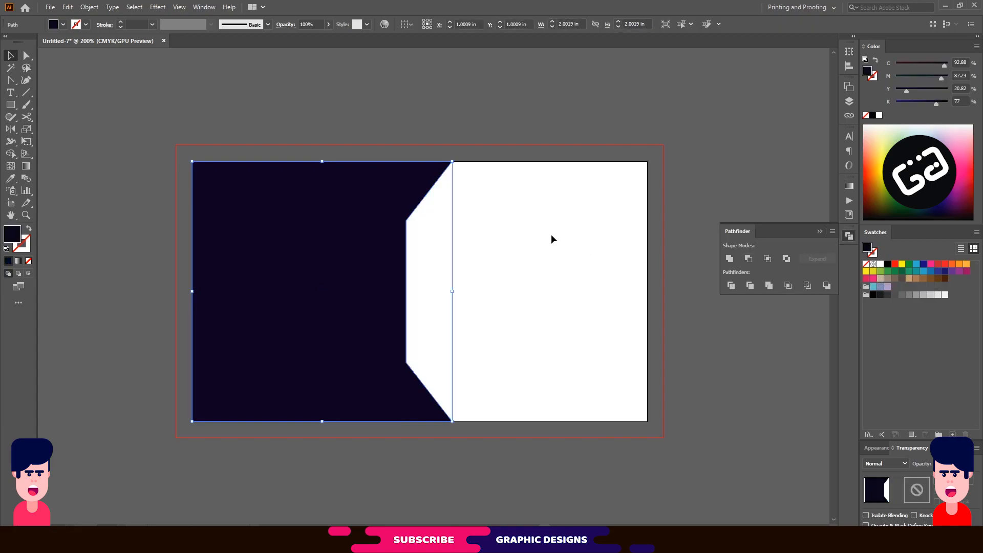
Round the navy shape's corners and place small rectangles over its top-right and bottom-right corners.
key(a)
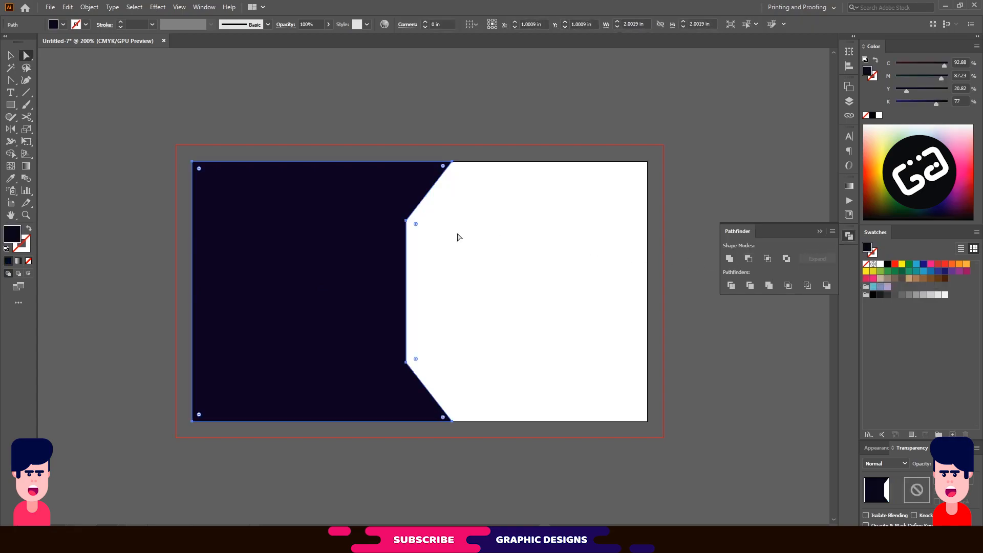
drag(415, 225, 456, 252)
click(10, 105)
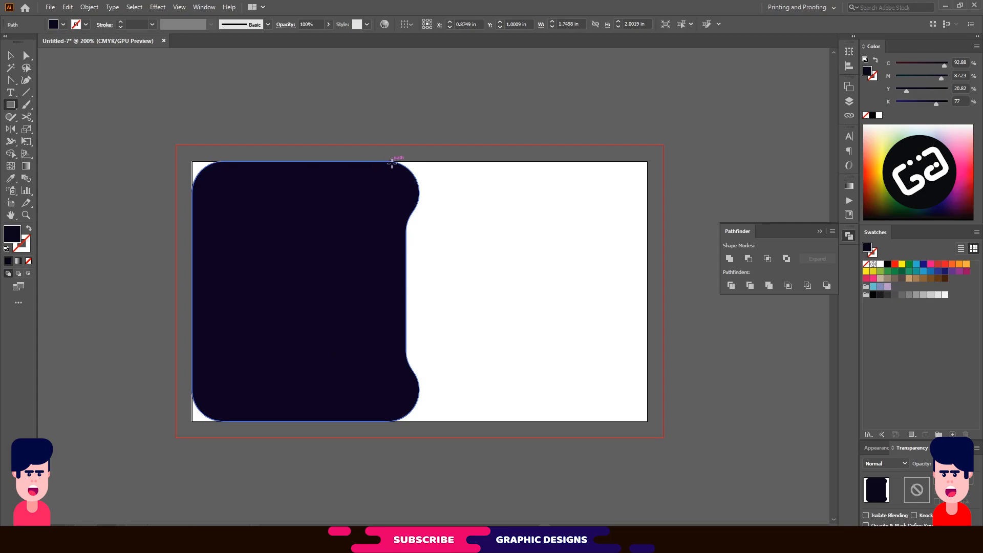
drag(401, 163, 419, 199)
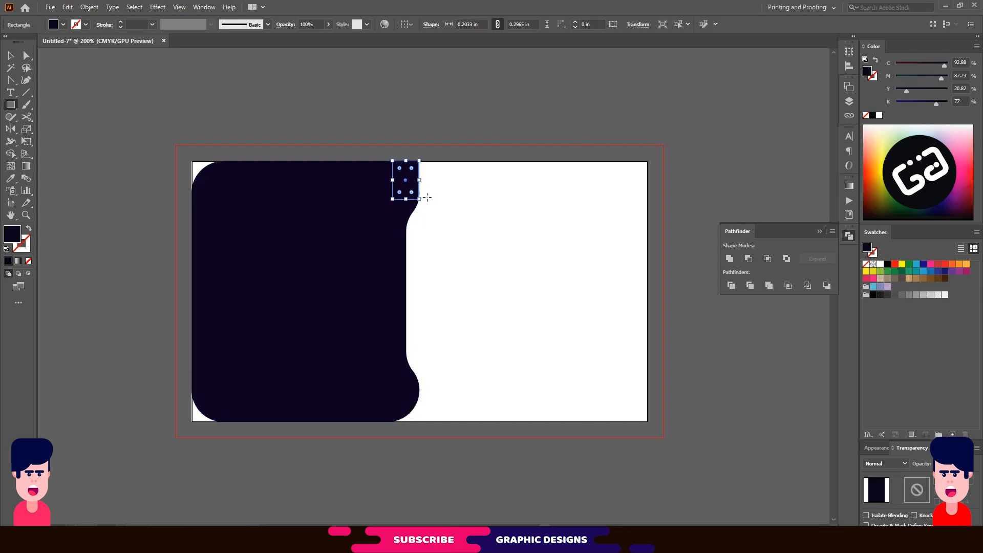
key(v)
click(408, 161)
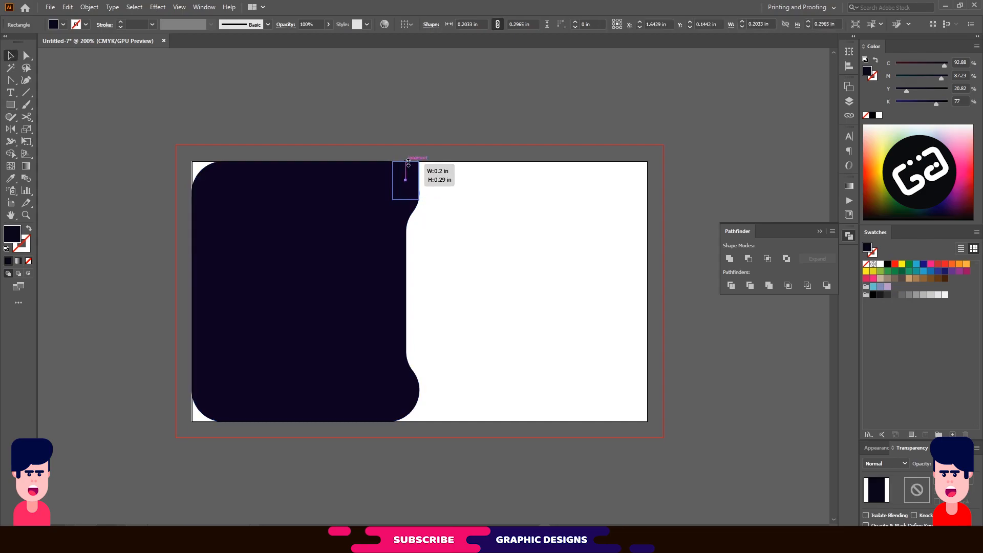
shift+click(390, 213)
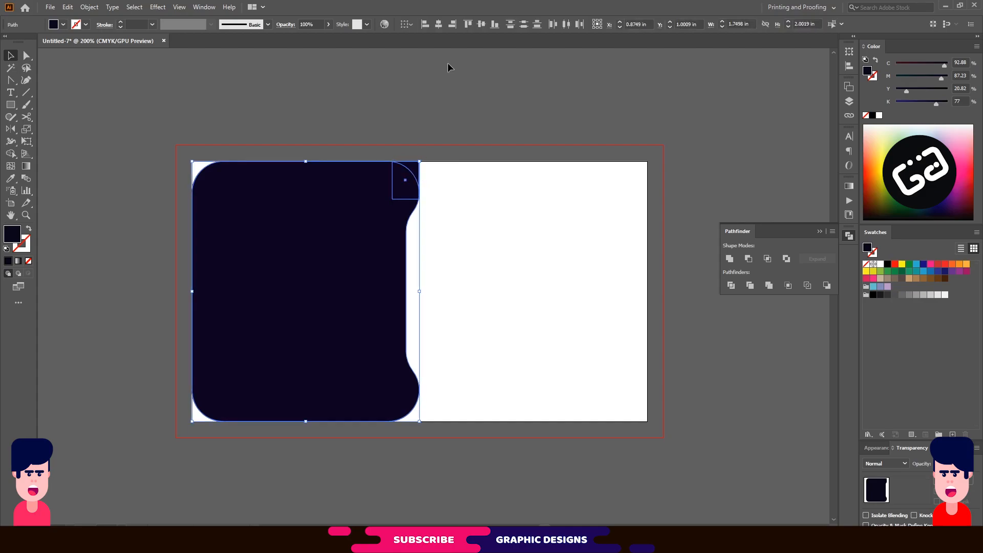
click(461, 234)
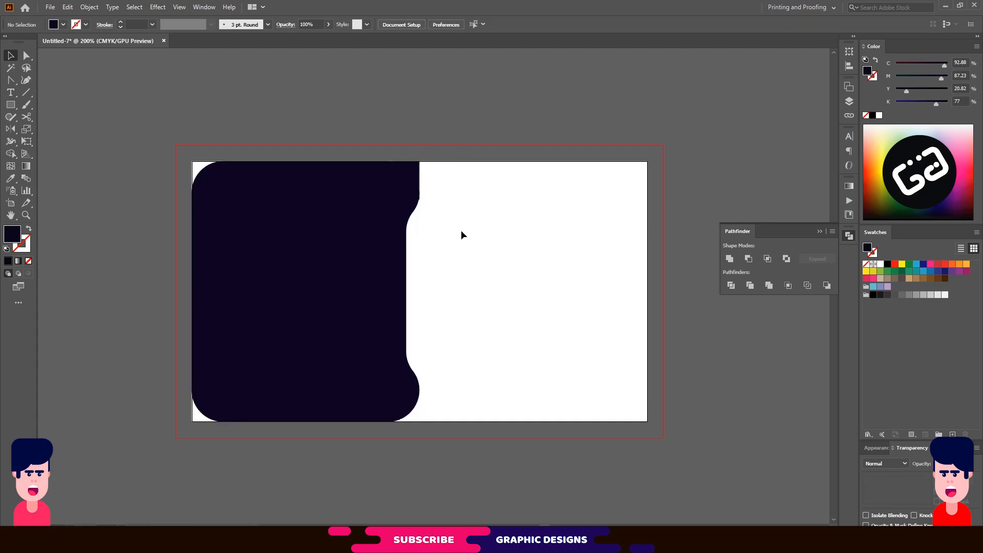
key(ctrl+z)
click(449, 222)
drag(413, 185, 415, 410)
Square off the navy shape's left corners again.
click(220, 205)
key(a)
click(223, 193)
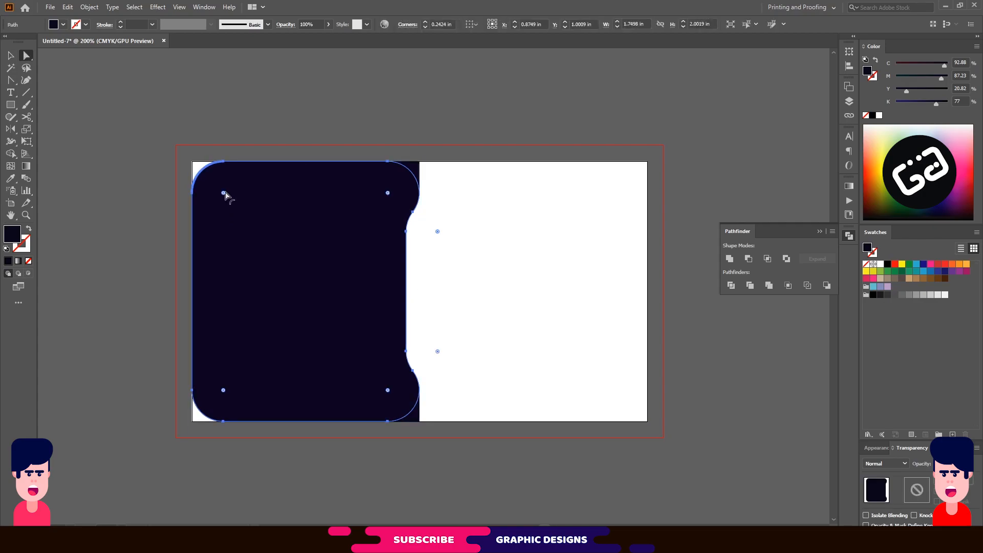
drag(225, 392, 171, 440)
key(v)
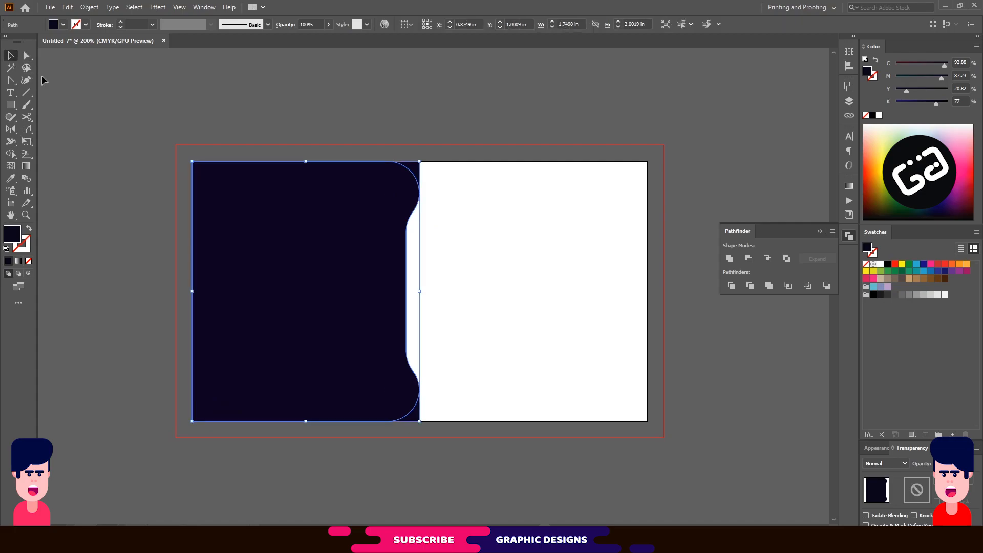
Unite the navy shape and both corner pieces into one shape with Pathfinder.
click(463, 191)
drag(453, 174, 375, 425)
click(730, 259)
click(527, 251)
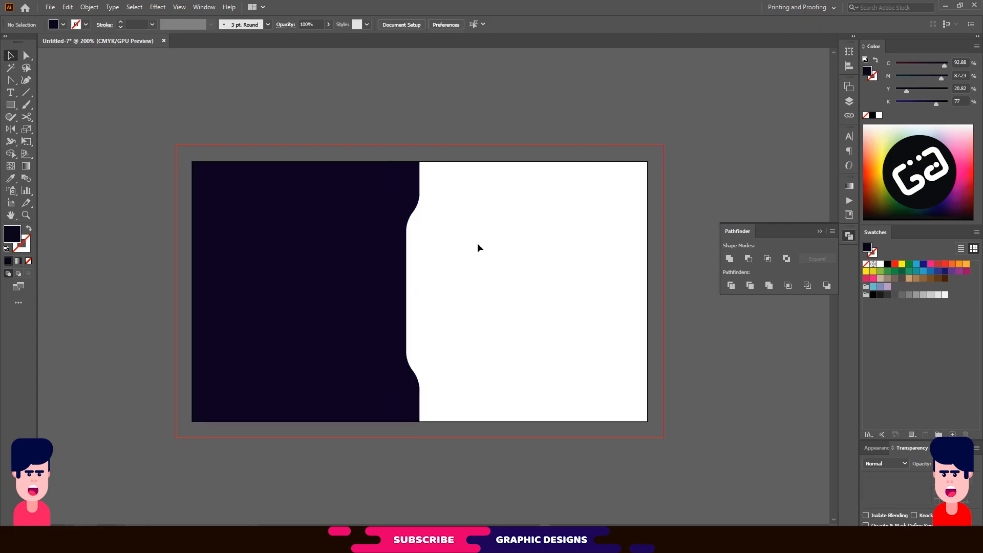
Nudge the panel's right-edge anchors rightward, widening the navy panel to about 1.87 in.
key(a)
click(384, 213)
drag(435, 153, 410, 440)
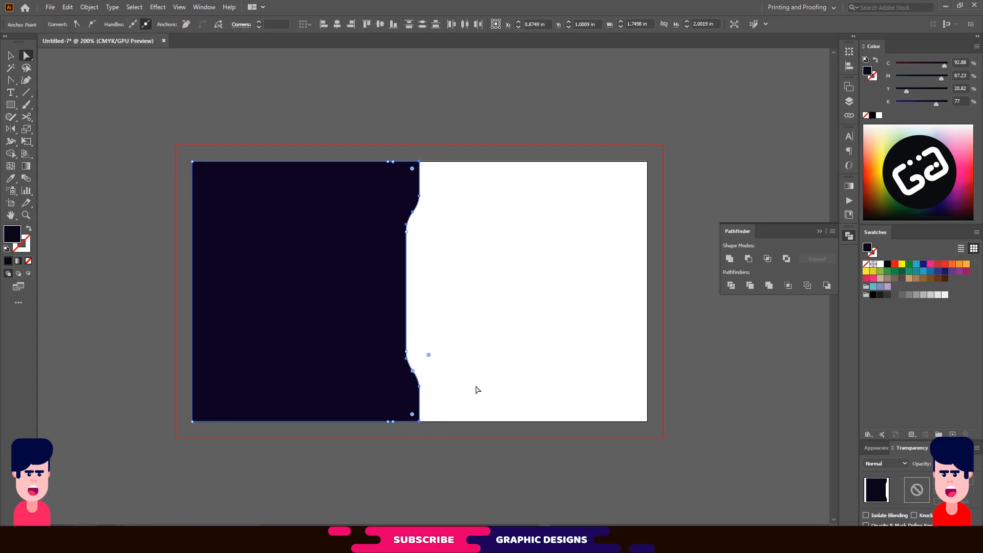
key(Right)
key(Right)
key(Right)
key(Right)
key(Right)
key(Right)
key(Right)
key(Right)
key(Right)
key(Right)
key(Right)
key(Right)
key(ctrl+z)
key(ctrl+z)
key(ctrl+z)
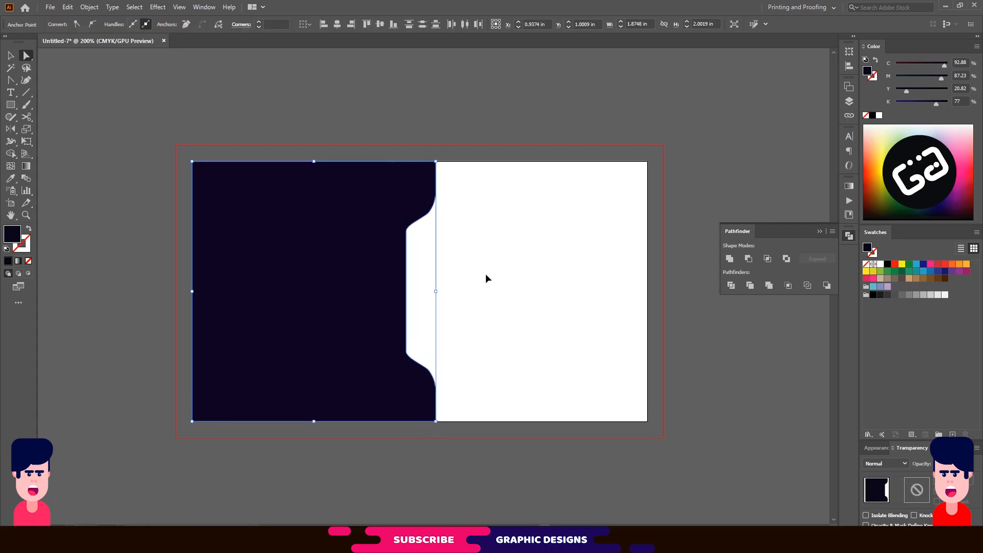
key(ctrl+z)
click(484, 275)
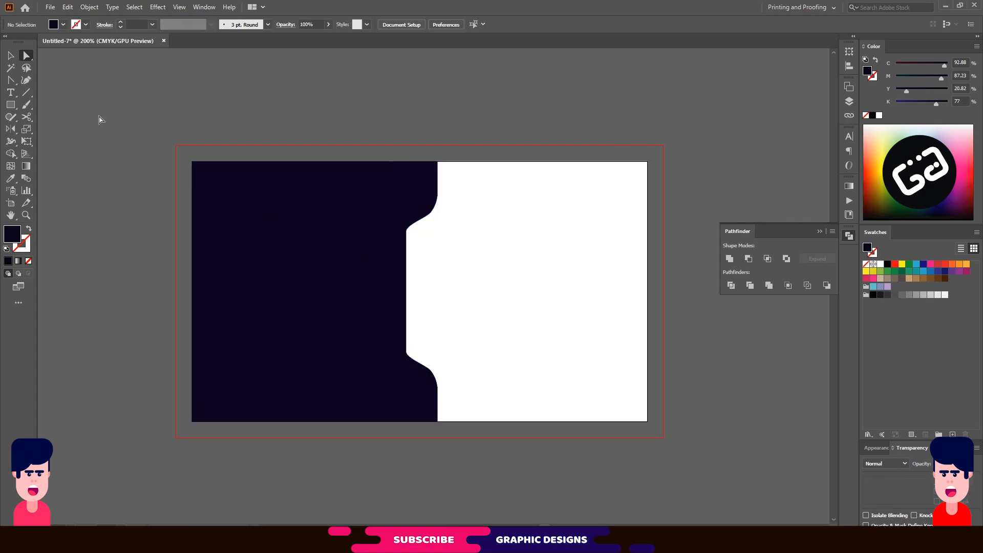
Draw a 1.6475 × 0.6102 in orange bar across the navy panel, centred vertically on it.
click(11, 104)
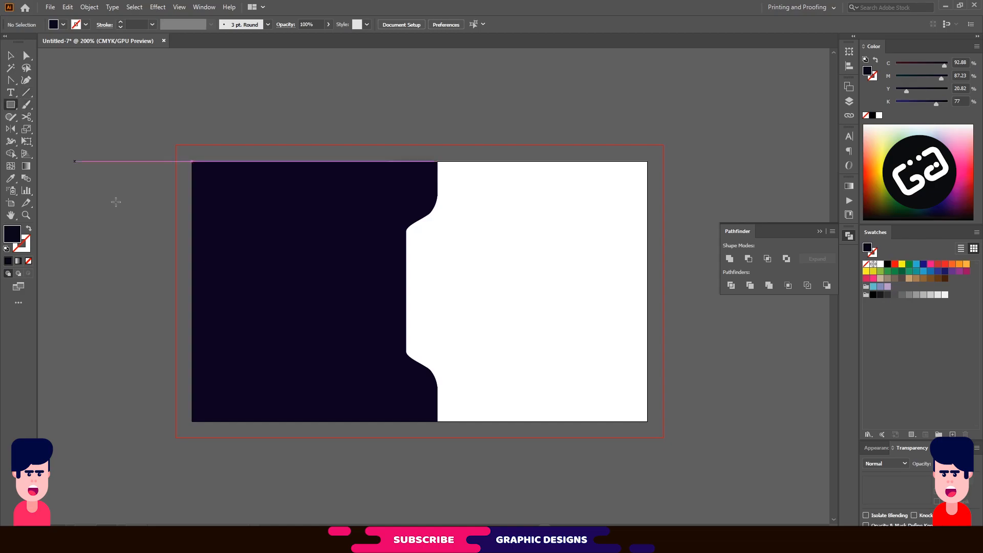
drag(193, 246, 406, 323)
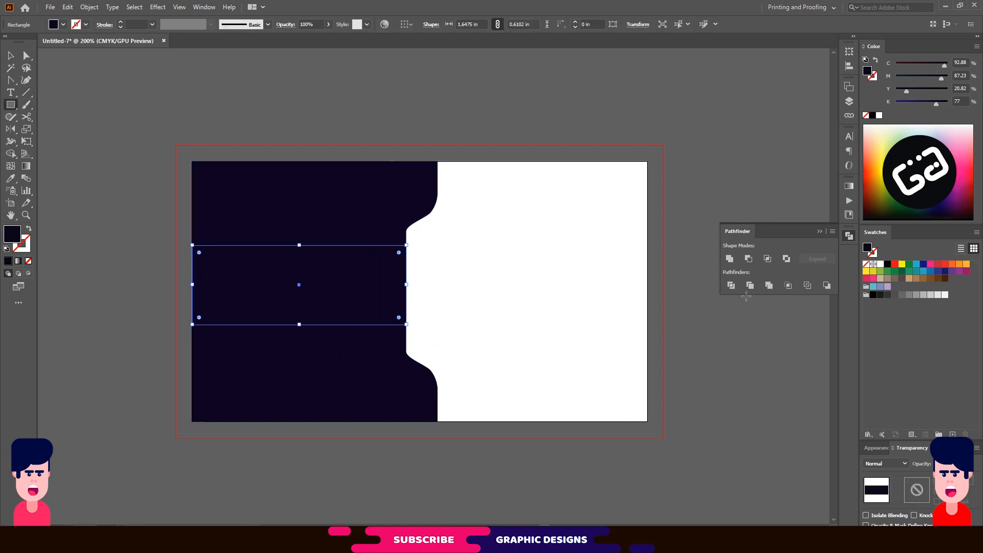
click(958, 266)
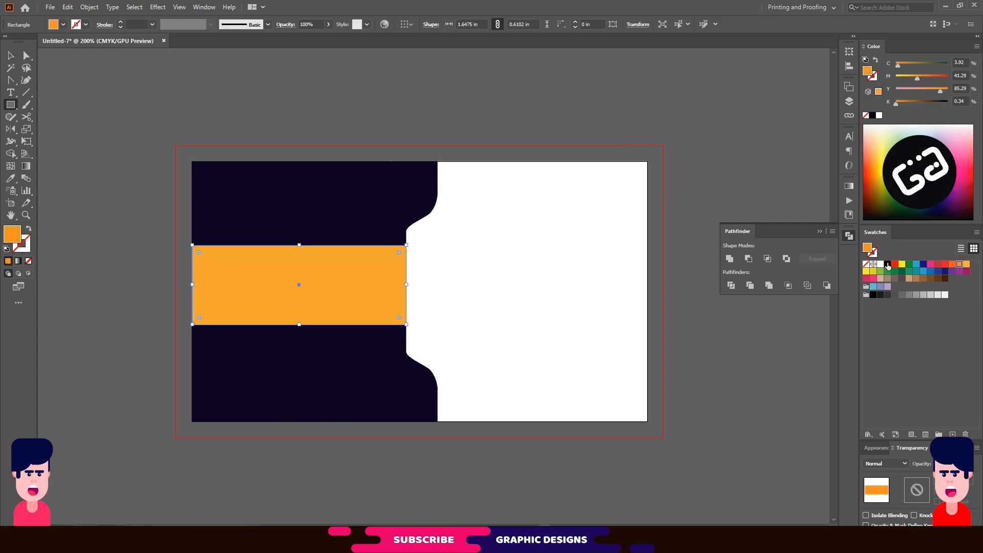
click(11, 56)
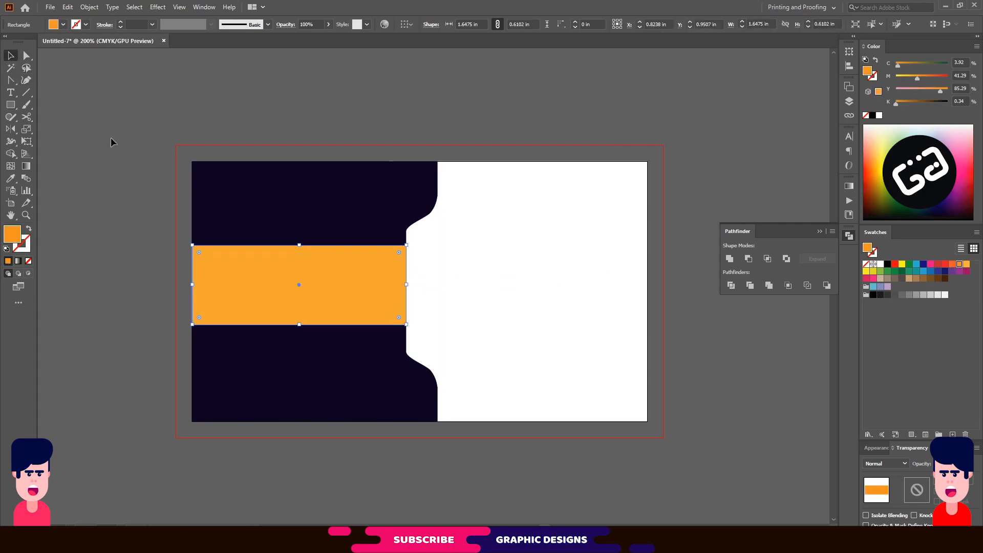
click(378, 225)
click(366, 271)
shift+click(366, 226)
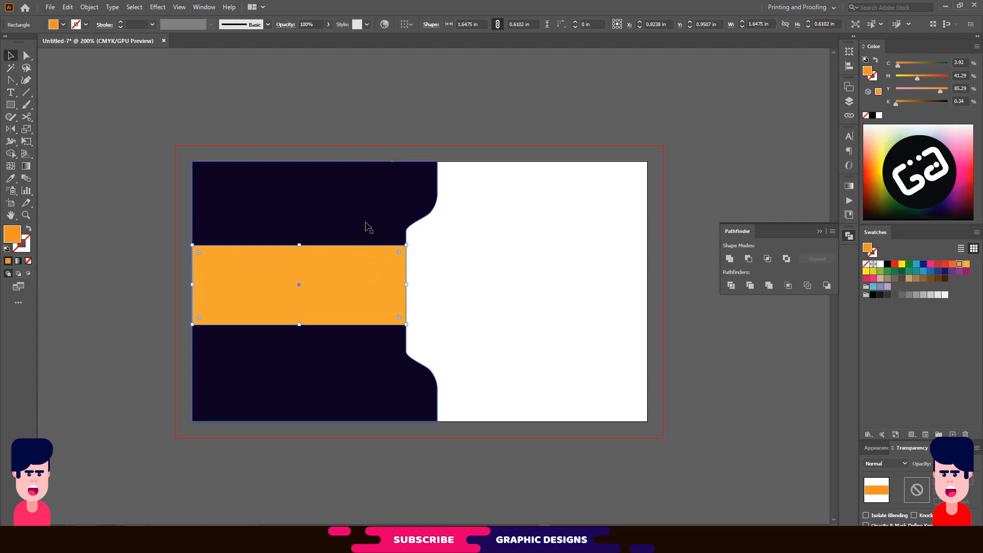
click(480, 26)
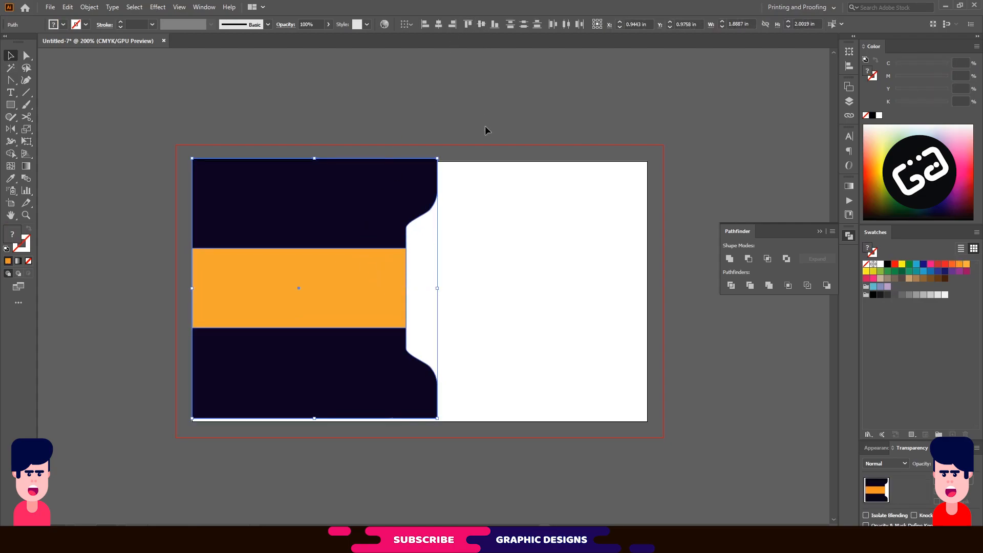
drag(369, 226, 388, 229)
click(475, 252)
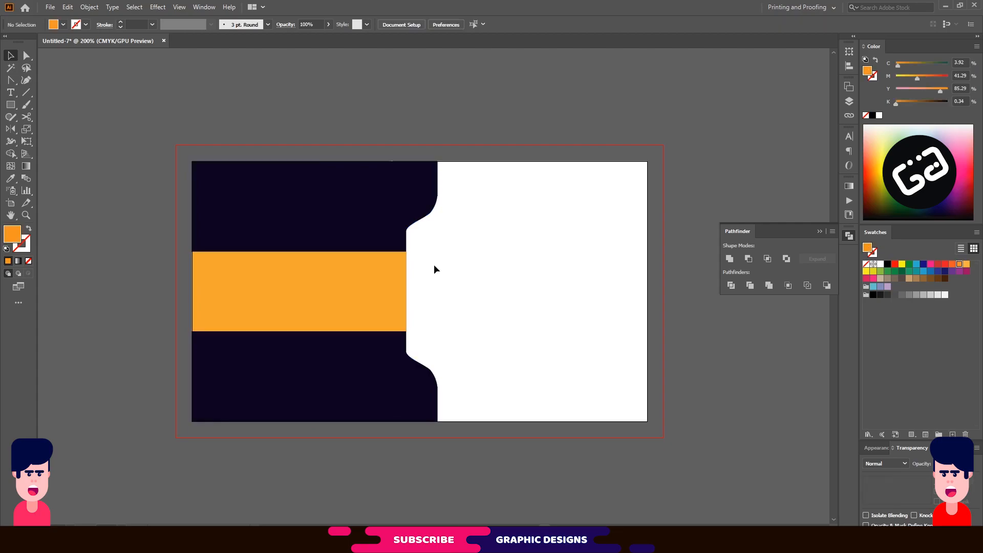
Copy the orange bar and paste a copy in front.
click(324, 286)
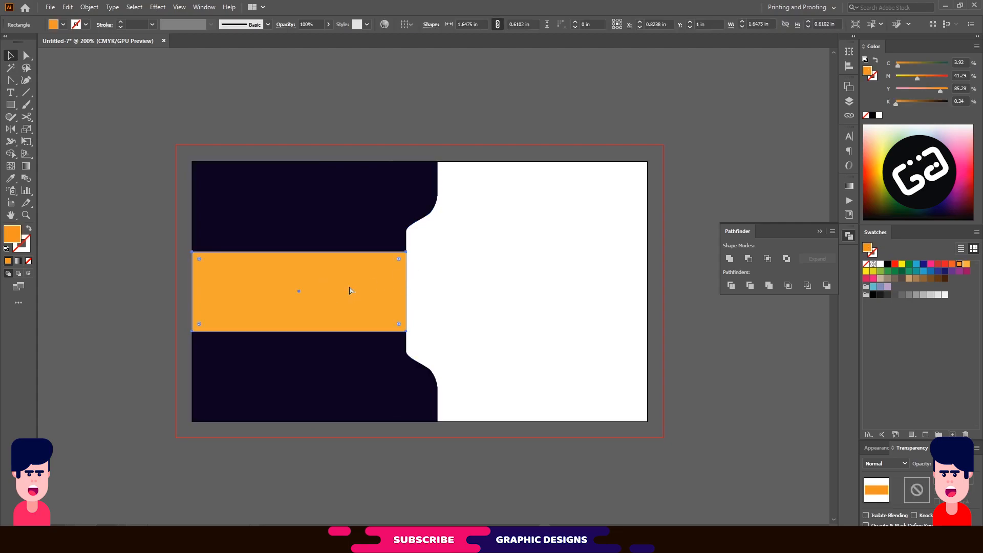
key(ctrl+c)
key(ctrl+f)
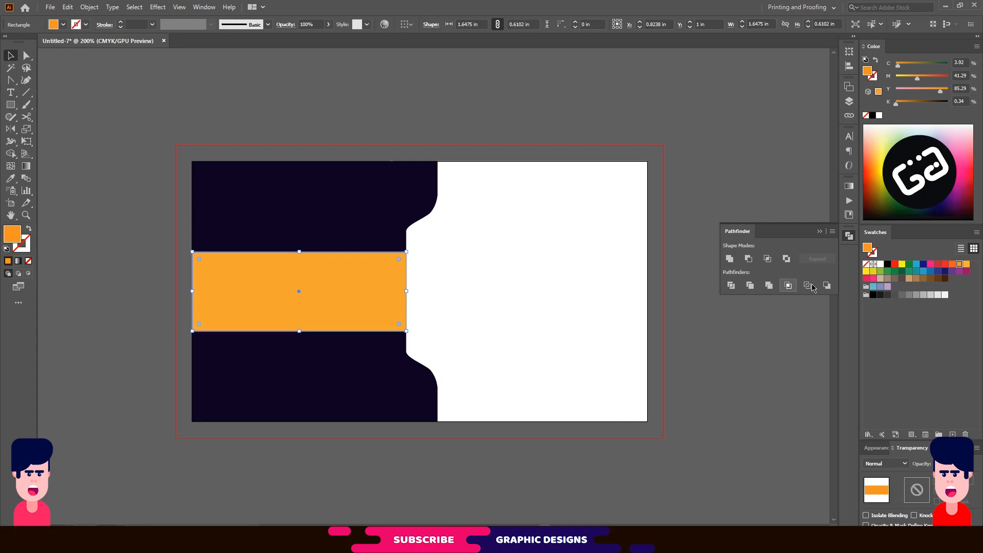
Turn the copy into a red 1.8208 × 0.7793 in pill placed behind the orange bar, shifted left.
click(952, 264)
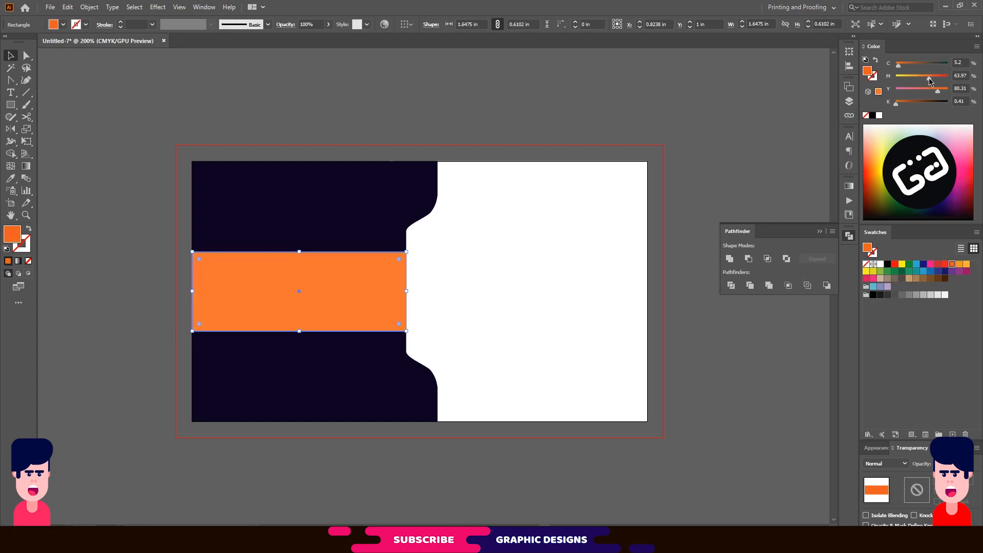
drag(929, 79, 934, 79)
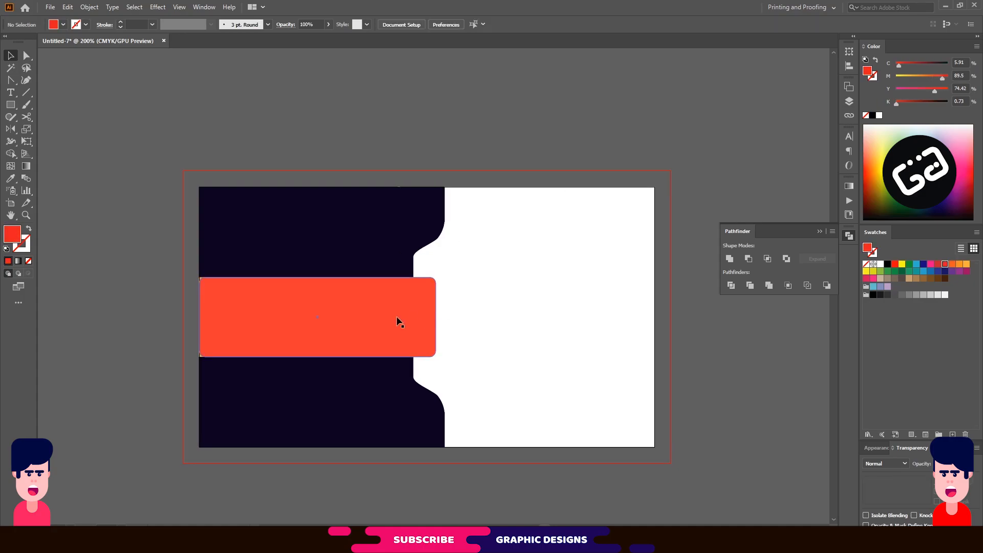
click(397, 318)
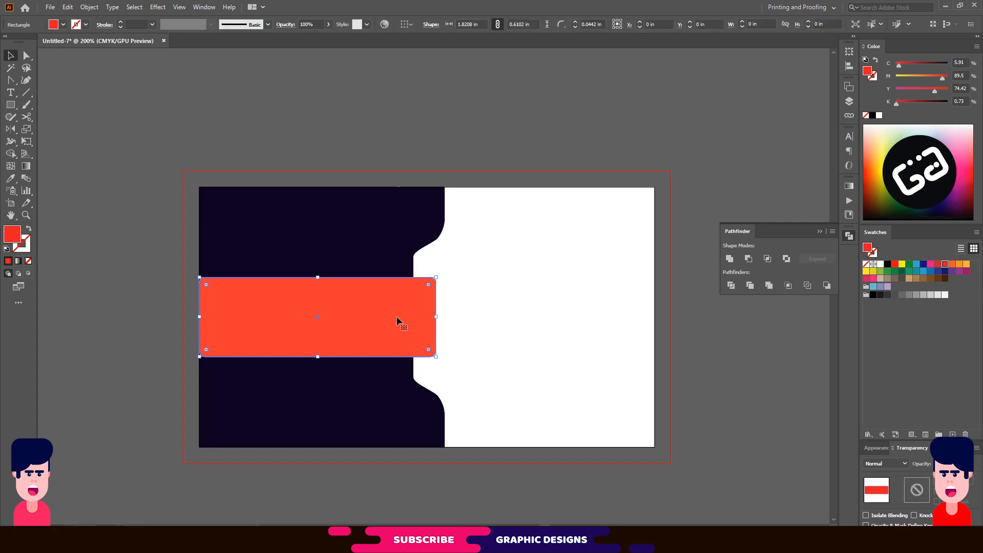
drag(428, 283, 406, 324)
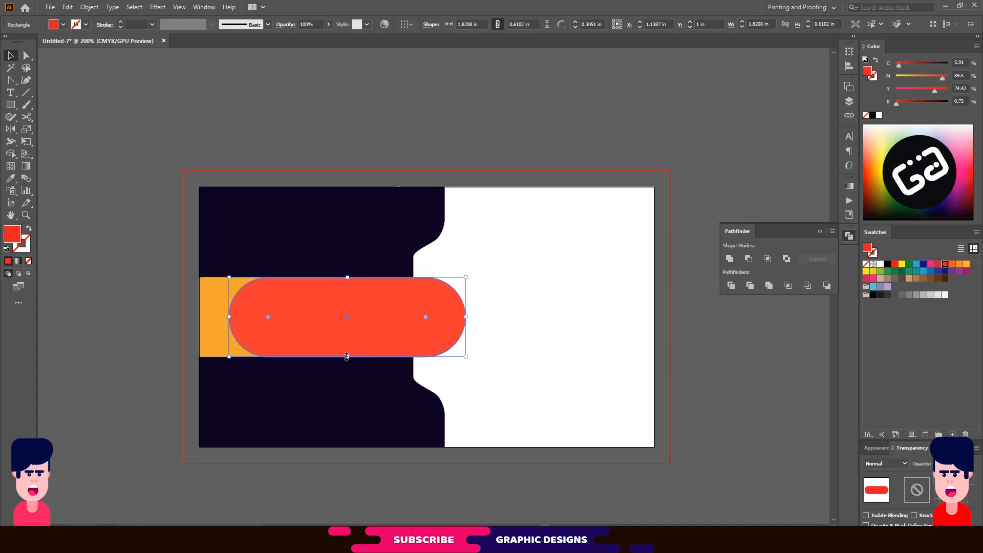
drag(347, 357, 347, 369)
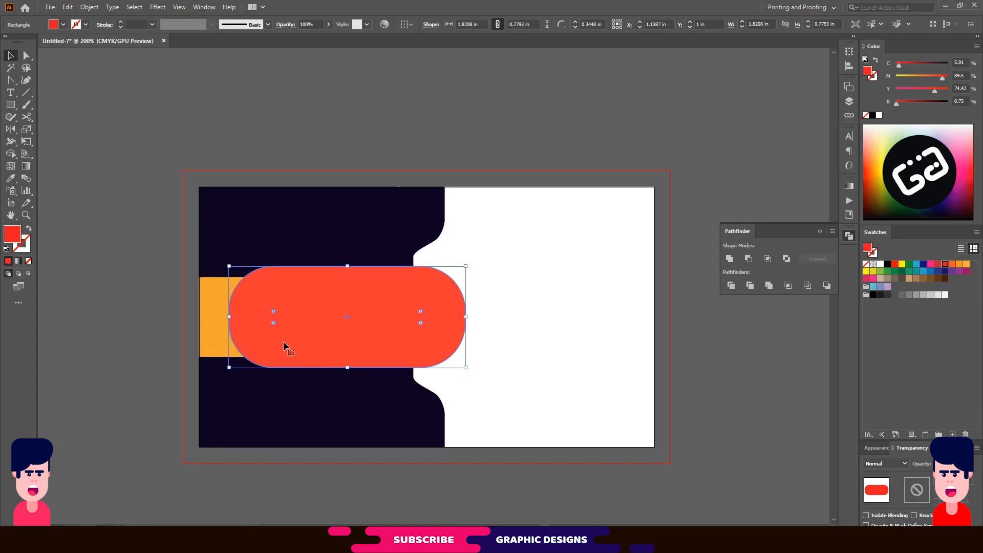
key(ctrl+bracketleft)
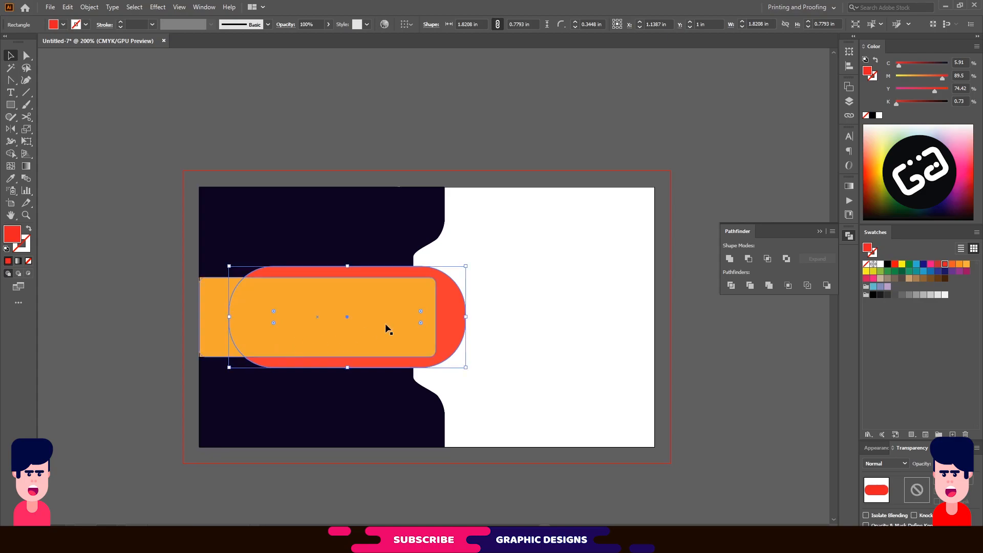
drag(451, 321, 432, 321)
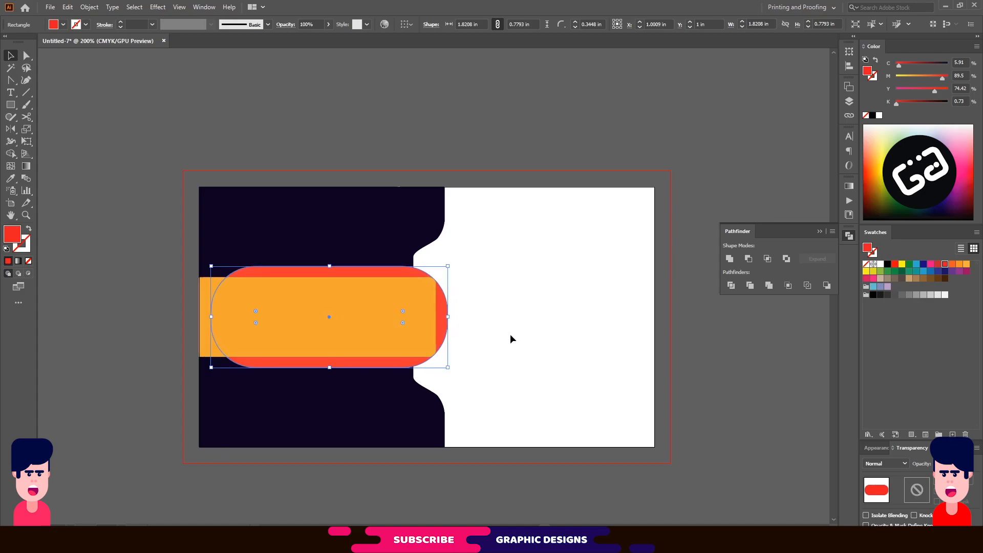
With Shape Builder, delete the region past the band's right end and merge the left strip into the band.
shift+click(425, 342)
click(11, 153)
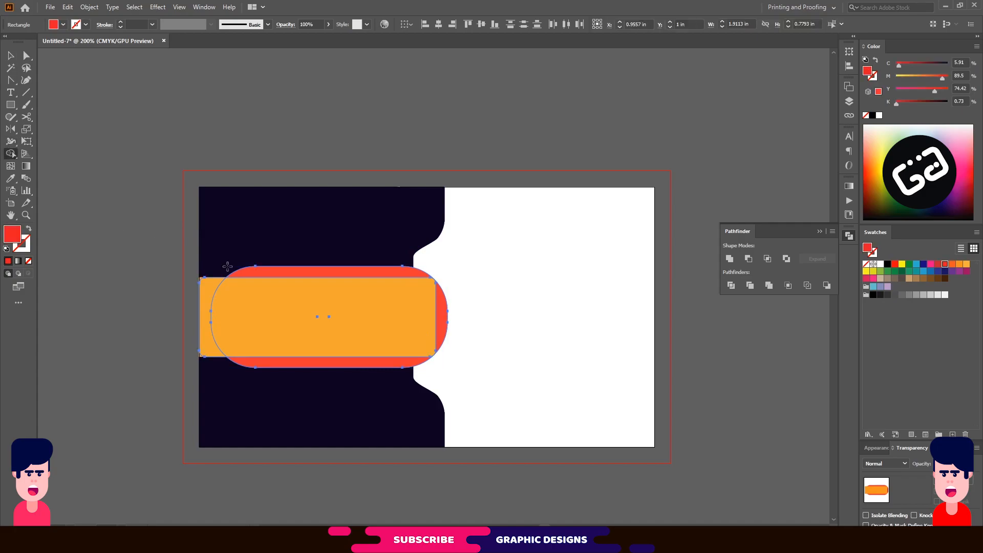
alt+click(440, 318)
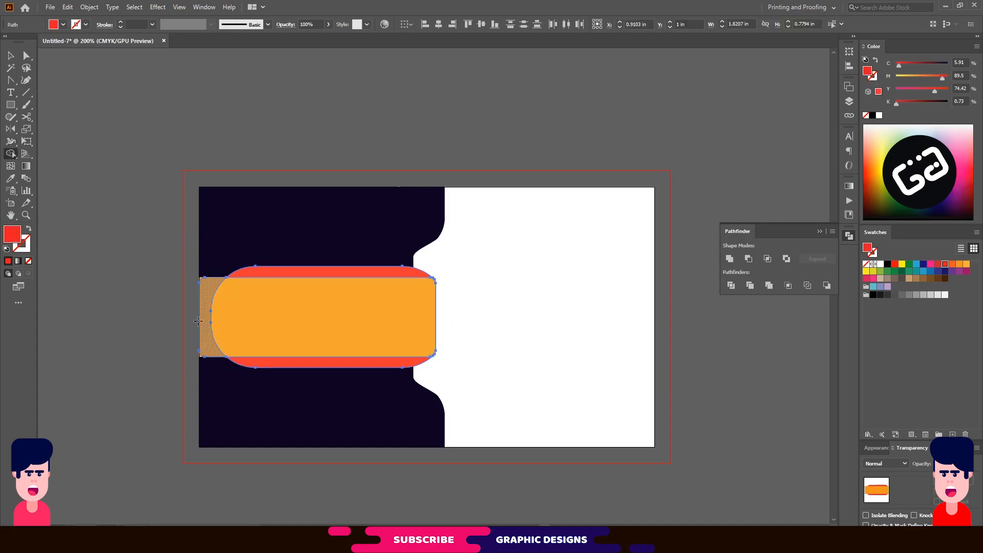
click(203, 326)
click(11, 56)
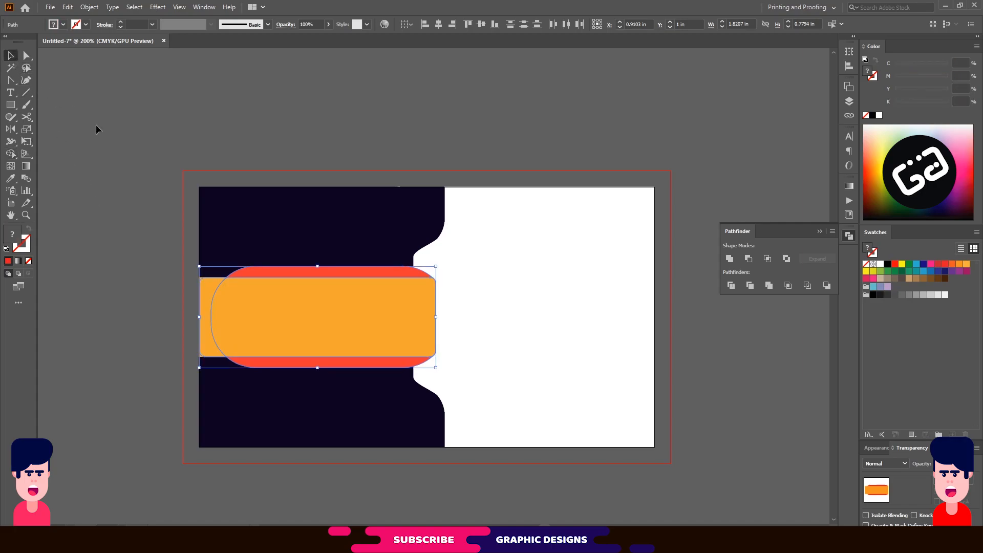
Send the red pill behind the navy panel and group the panel pieces with Ctrl+G.
click(464, 313)
click(409, 274)
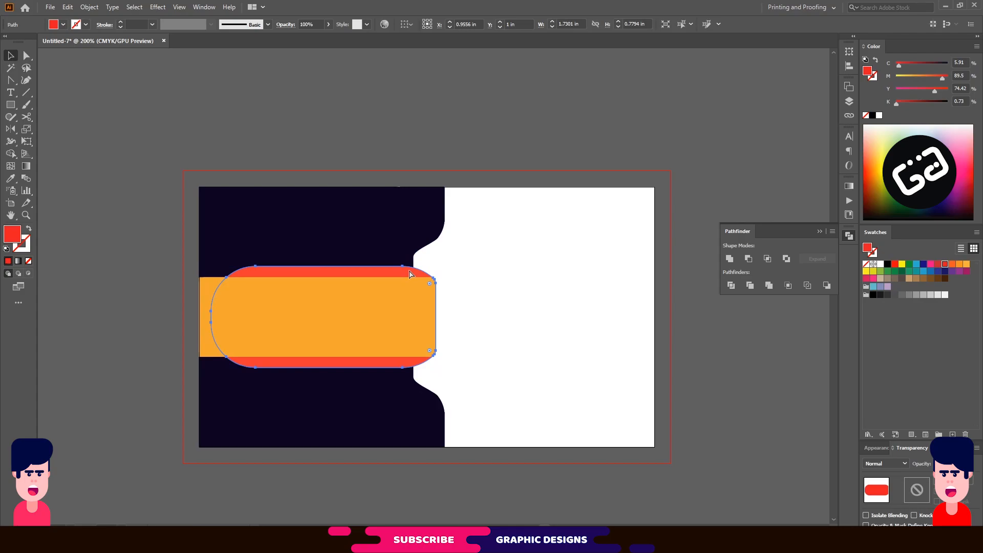
key(ctrl+shift+bracketleft)
click(484, 287)
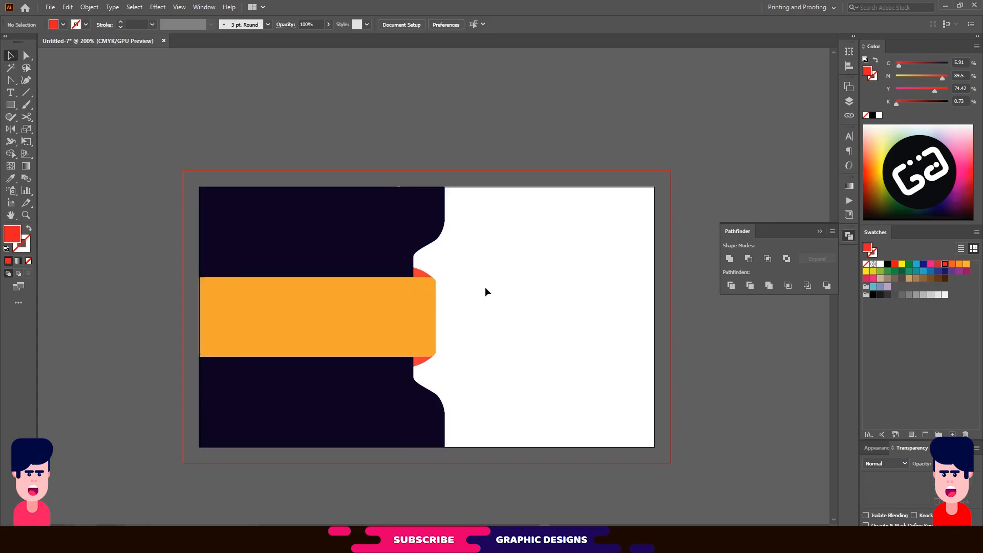
drag(474, 204, 331, 424)
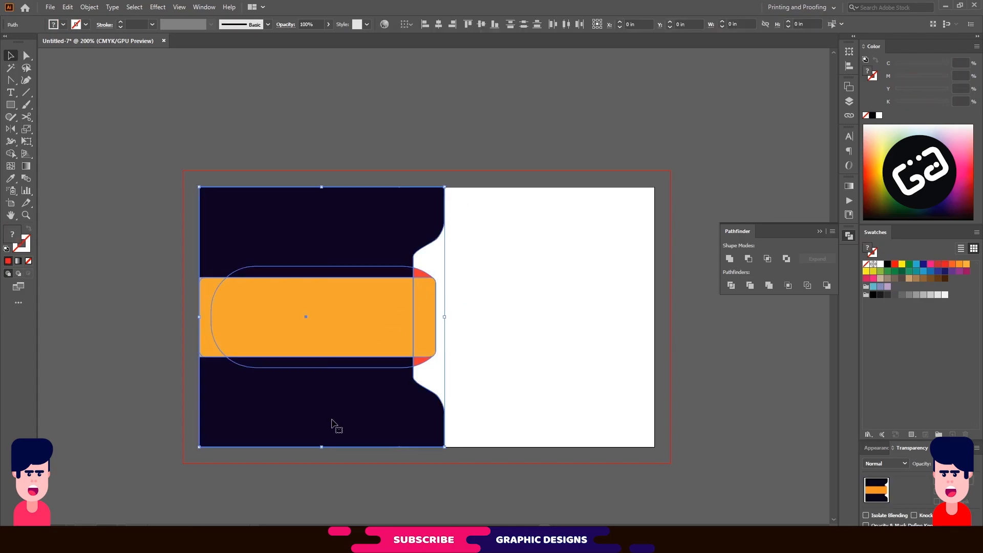
key(ctrl+g)
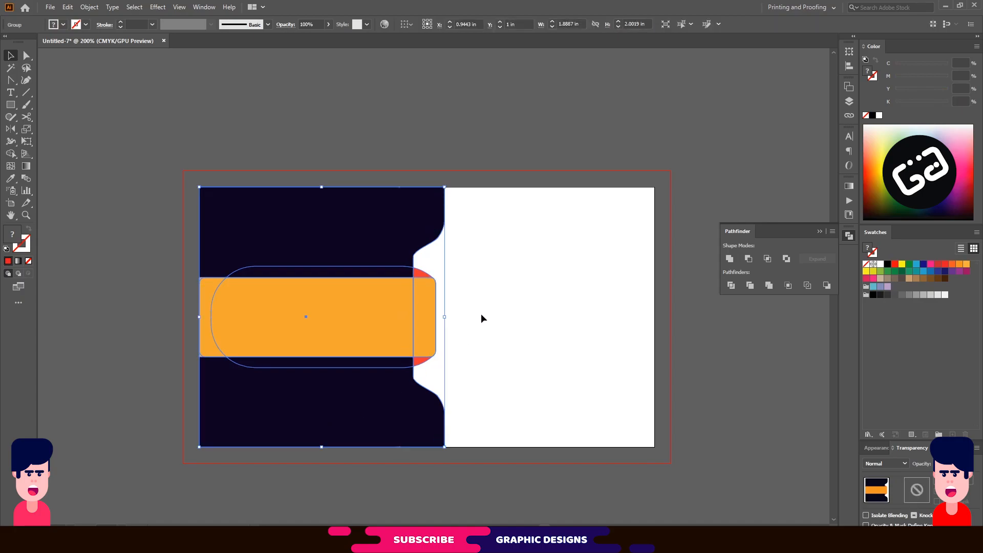
click(481, 315)
Build a white person shape by uniting a dome-topped rectangle with a small circle.
click(10, 104)
mouse_move(309, 119)
mouse_down()
mouse_move(358, 152)
mouse_move(333, 146)
mouse_up()
click(316, 127)
click(10, 56)
right_click(10, 105)
click(49, 129)
click(10, 56)
mouse_move(218, 92)
mouse_down()
mouse_move(230, 102)
mouse_move(334, 113)
mouse_up()
shift+click(335, 137)
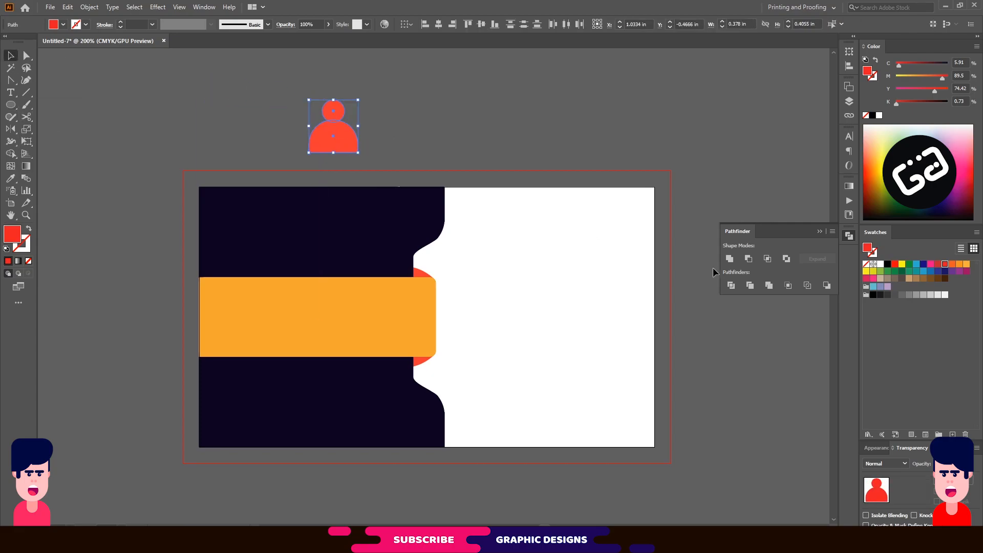
click(730, 258)
click(880, 264)
Draw an upright hexagon in the band's orange and send it behind the person shape.
right_click(11, 105)
click(48, 142)
drag(217, 85, 253, 114)
click(11, 56)
key(i)
click(305, 303)
click(10, 56)
drag(209, 88, 207, 139)
drag(266, 94, 263, 178)
drag(219, 129, 348, 144)
key(ctrl+[)
Centre the person in the hexagon, group them, and place the icon at the dark panel's top-left.
click(337, 125)
drag(337, 132, 336, 140)
shift+click(355, 122)
click(512, 25)
key(ctrl+g)
drag(373, 177, 347, 148)
drag(336, 131, 353, 104)
click(327, 136)
Duplicate the plain hexagon as a spare above the artboard and regroup the person icon.
right_click(249, 226)
click(279, 308)
click(336, 141)
click(249, 231)
shift+click(243, 231)
key(ctrl+g)
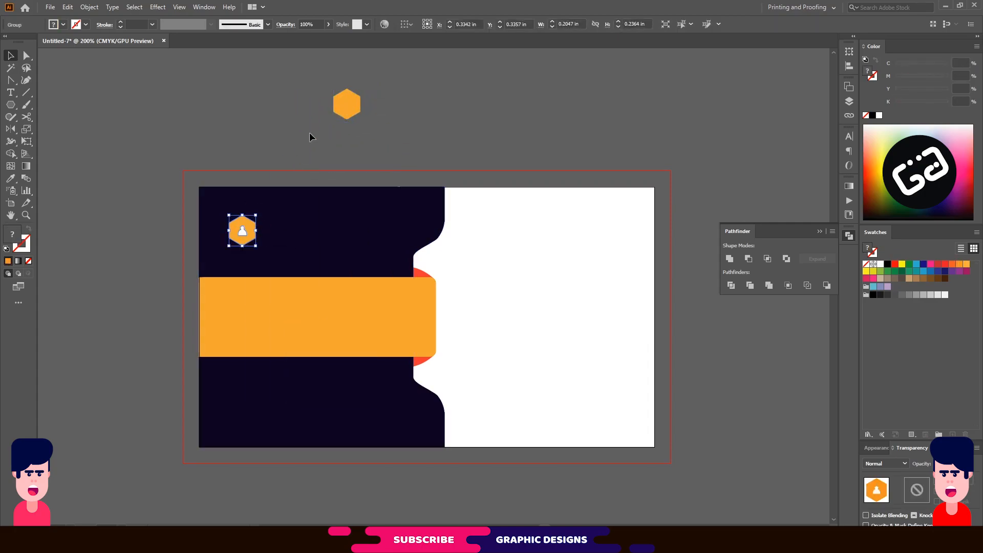
Make a half-round phone body from a rectangle with rounded top corners, nudging its bottom edge down.
drag(10, 105, 41, 105)
drag(218, 111, 283, 143)
key(v)
click(226, 117)
shift+click(268, 117)
click(108, 87)
click(26, 56)
key(Down)
key(Down)
click(11, 55)
click(62, 82)
Create a grouped 3x3 grid of small white squares and fit it onto the half-round.
key(m)
drag(94, 95, 116, 104)
click(880, 264)
key(v)
click(120, 120)
key(ctrl+d)
drag(197, 99, 97, 104)
mouse_move(133, 102)
mouse_down()
mouse_move(133, 118)
mouse_move(97, 135)
mouse_move(106, 107)
mouse_up()
key(ctrl+d)
key(ctrl+g)
drag(100, 103, 246, 126)
click(280, 108)
Build an orange handset from a bar with a small square at each end, grouped.
click(11, 105)
drag(136, 77, 195, 86)
key(i)
click(230, 123)
key(m)
drag(128, 77, 143, 91)
click(11, 55)
drag(73, 87, 453, 112)
click(428, 24)
click(231, 67)
click(209, 71)
key(ctrl+g)
Bend the handset with Effect > Warp > Arc and group all the phone shapes.
click(157, 7)
mouse_move(167, 178)
click(309, 177)
click(456, 321)
key(ctrl+g)
Fill the spare hexagon white, group the phone onto it, and place it on the orange band.
click(348, 105)
click(880, 265)
click(261, 128)
click(313, 131)
right_click(340, 101)
click(321, 122)
key(ctrl+g)
drag(326, 84, 248, 302)
click(414, 126)
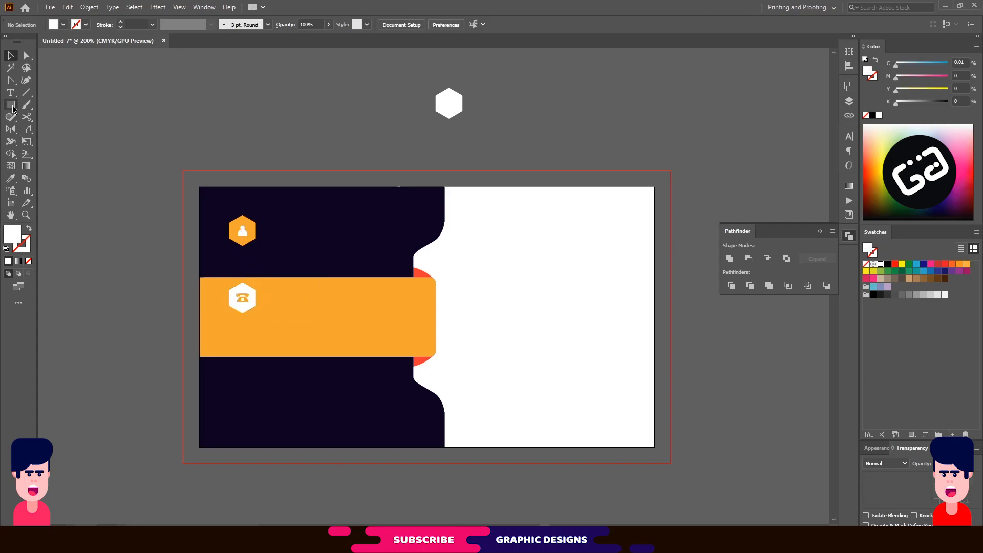
Type a W above the card and set it in Gotham-UltraItalic.
click(11, 92)
click(265, 108)
text(W)
double_click(279, 99)
click(408, 25)
click(409, 202)
Expand the W into shapes and fill it with the band's orange.
click(89, 7)
click(110, 127)
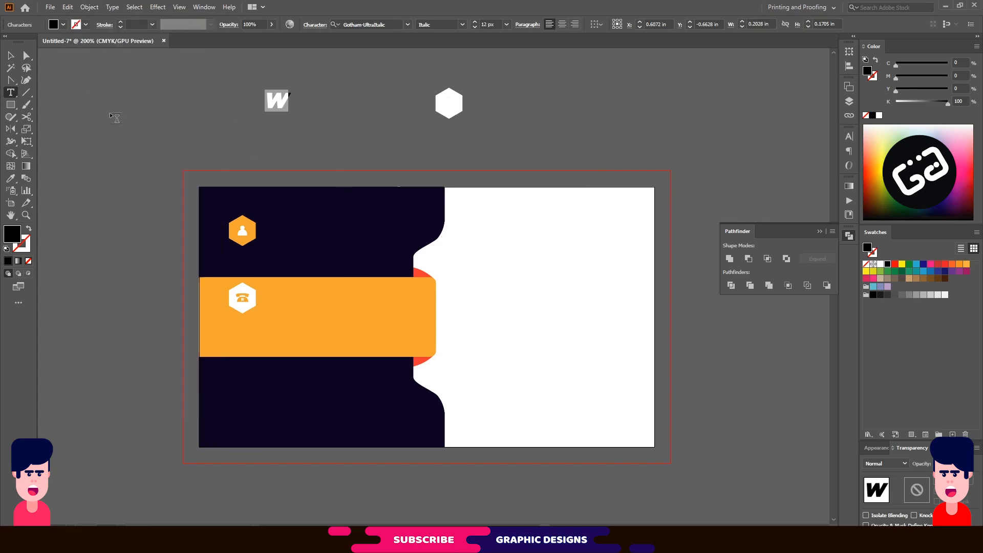
click(278, 100)
click(89, 8)
click(110, 131)
click(469, 328)
key(i)
click(350, 289)
Centre the orange W on the white hexagon and group them.
key(v)
click(251, 117)
drag(279, 99, 386, 113)
shift+click(458, 111)
click(443, 26)
click(481, 24)
key(ctrl+g)
Place a copy of the W hexagon below the phone icon, centred in the column with the other icons.
drag(446, 110, 244, 341)
shift+click(245, 301)
shift+click(243, 233)
click(439, 25)
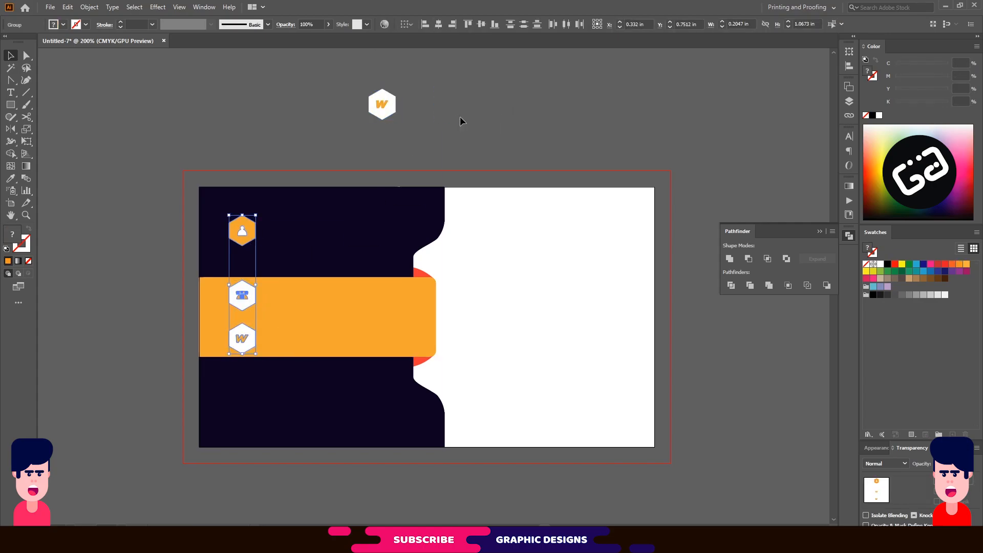
click(459, 117)
Empty the spare hexagon and give it a 0.5 px orange outline.
click(382, 104)
key(Delete)
click(383, 105)
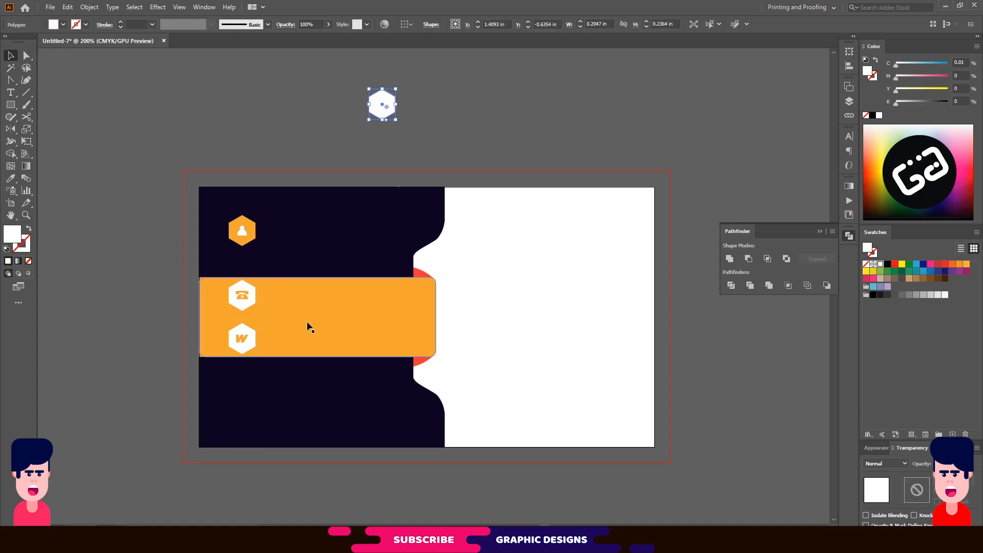
key(i)
click(274, 326)
click(28, 228)
click(120, 27)
click(120, 26)
Draw a white circle and pull its bottom point down into a teardrop pin.
key(v)
click(156, 103)
click(9, 105)
drag(9, 106, 57, 128)
mouse_move(257, 94)
mouse_down()
mouse_move(283, 120)
mouse_move(270, 121)
mouse_move(270, 138)
mouse_up()
click(29, 229)
click(880, 264)
click(30, 56)
click(11, 104)
mouse_move(188, 109)
mouse_down()
mouse_move(204, 125)
mouse_move(271, 108)
mouse_up()
Centre a small dark circle in the teardrop and group the pin with its outlined hexagon.
key(i)
click(360, 233)
key(v)
click(226, 137)
click(248, 146)
drag(247, 147, 247, 408)
key(ctrl+g)
shift+click(395, 105)
key(ctrl+g)
Shrink the phone and W icons slightly to match the other icons.
shift+click(251, 338)
shift+click(251, 297)
shift+click(252, 228)
click(408, 106)
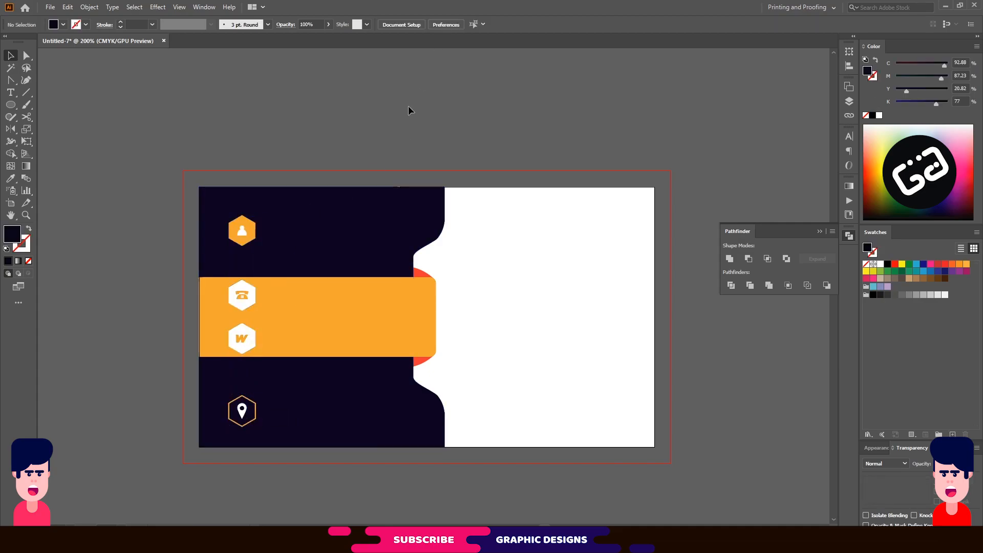
click(331, 321)
key(ctrl+2)
click(242, 302)
drag(256, 354, 253, 347)
click(345, 113)
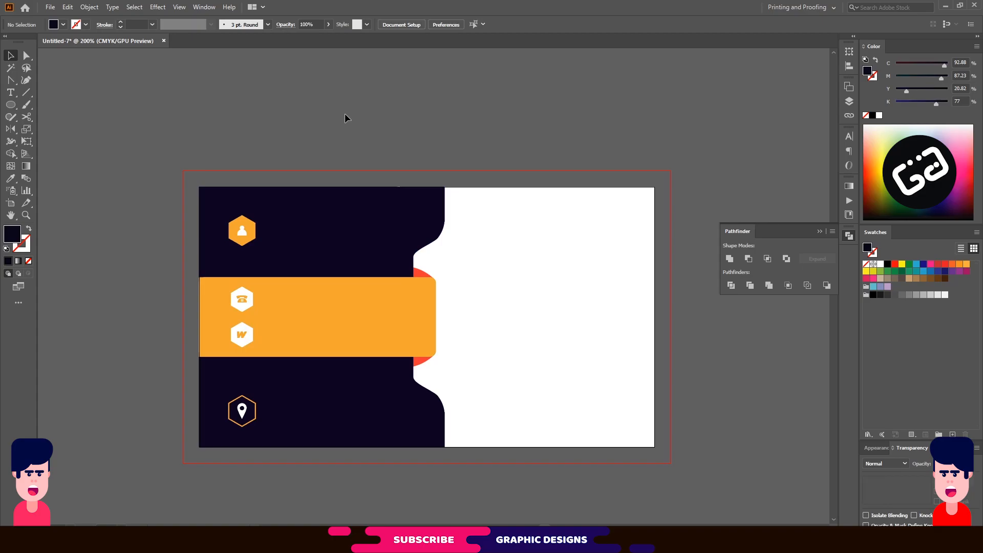
click(10, 96)
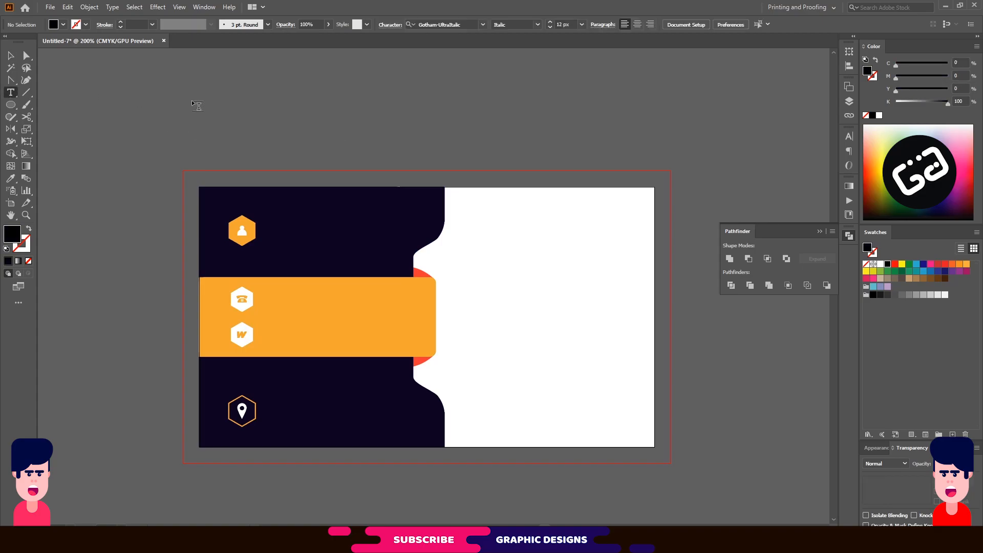
Type the owner's name in Gotham-Black and fill it white.
click(461, 26)
text(GOT)
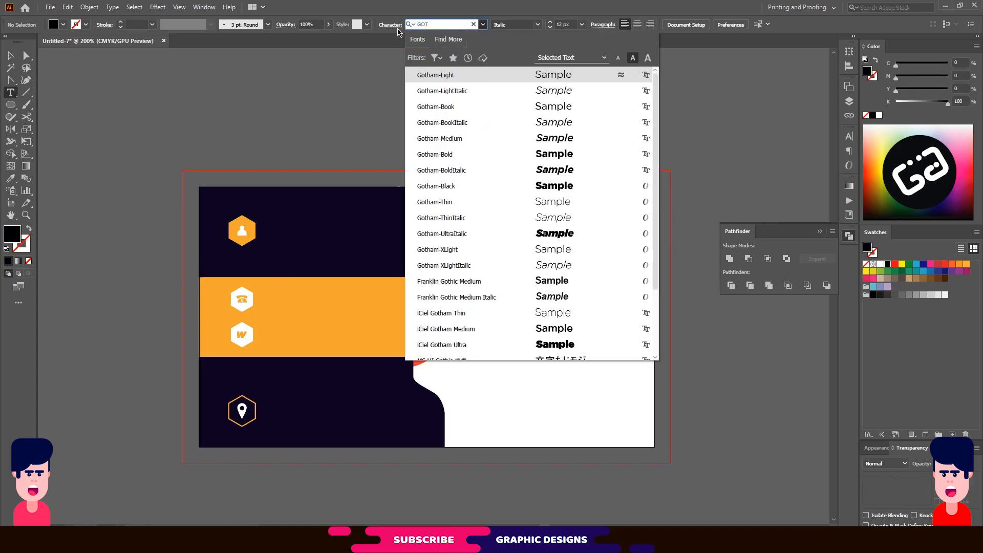
click(454, 191)
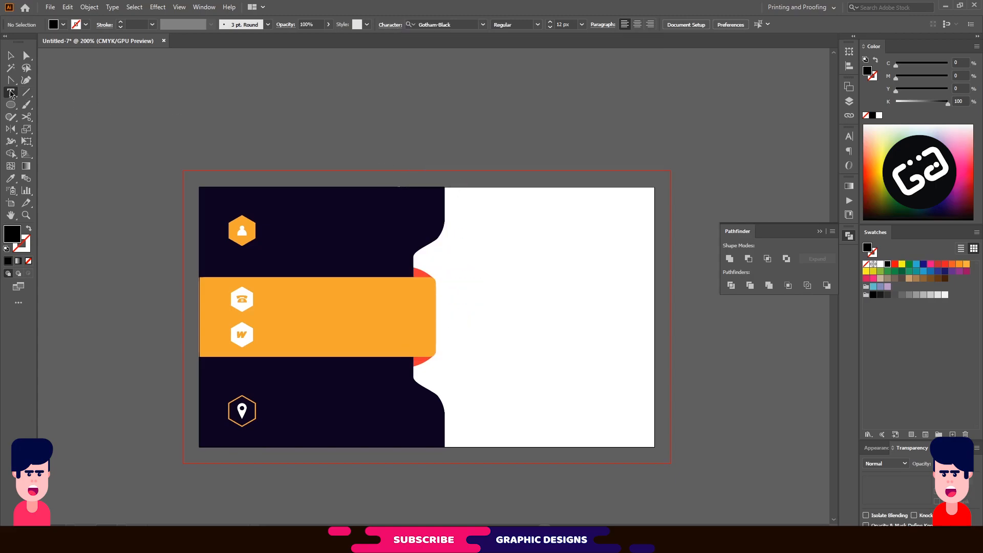
click(265, 122)
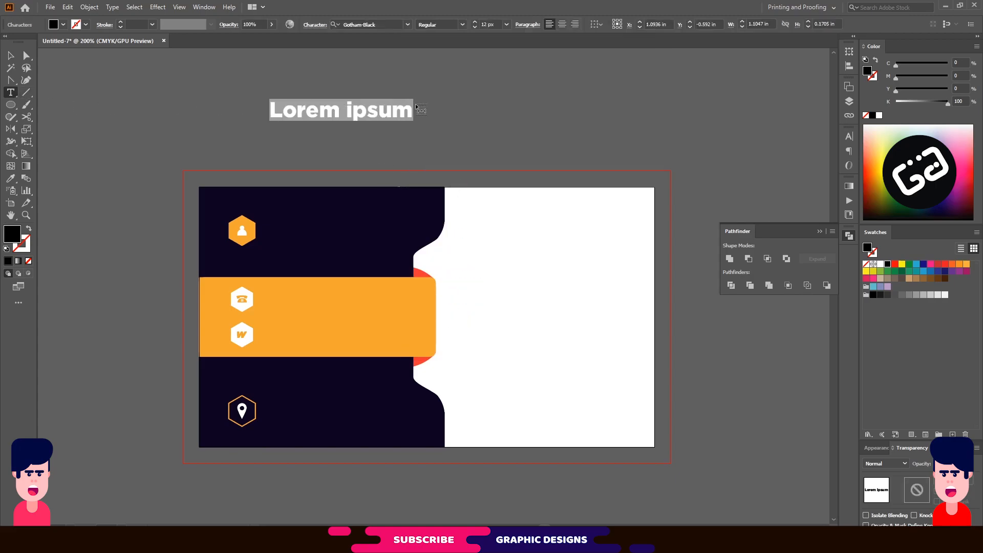
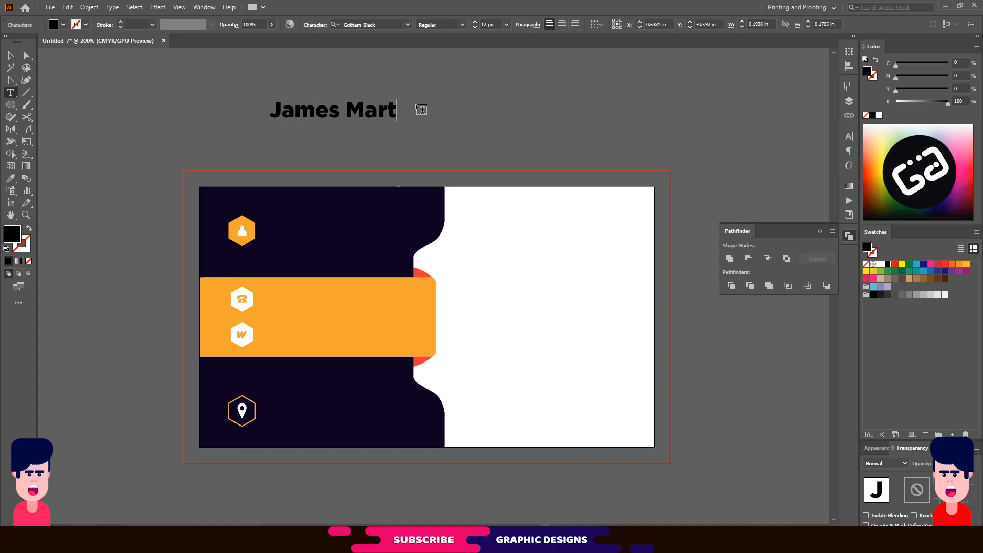
key(Escape)
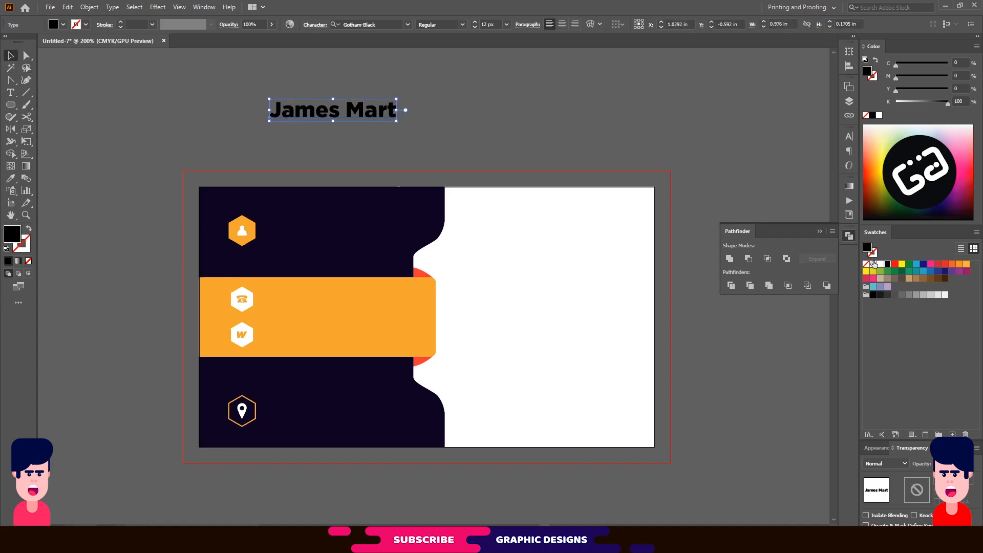
click(880, 263)
Place the name beside the person icon, vertically centred on it.
drag(371, 115, 325, 234)
click(391, 121)
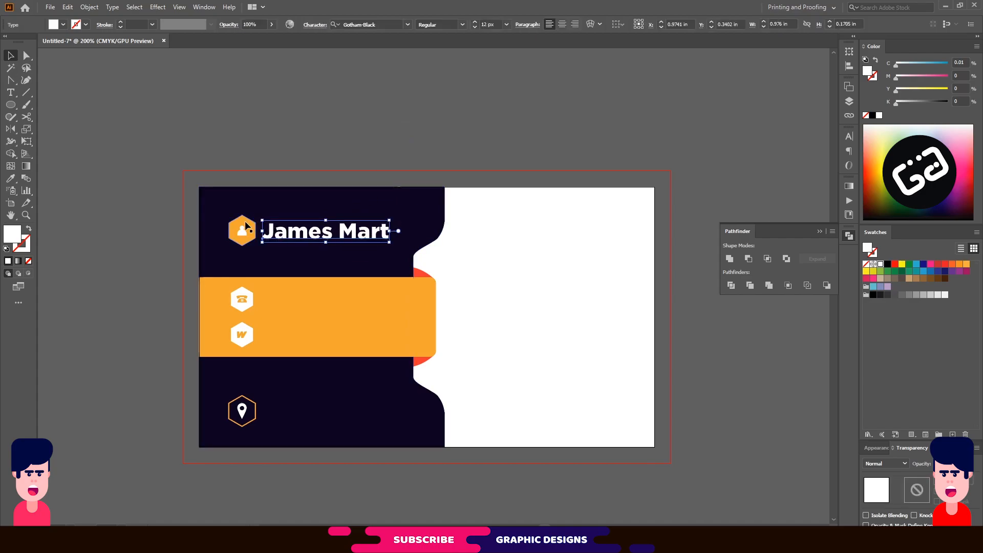
shift+click(247, 229)
click(388, 25)
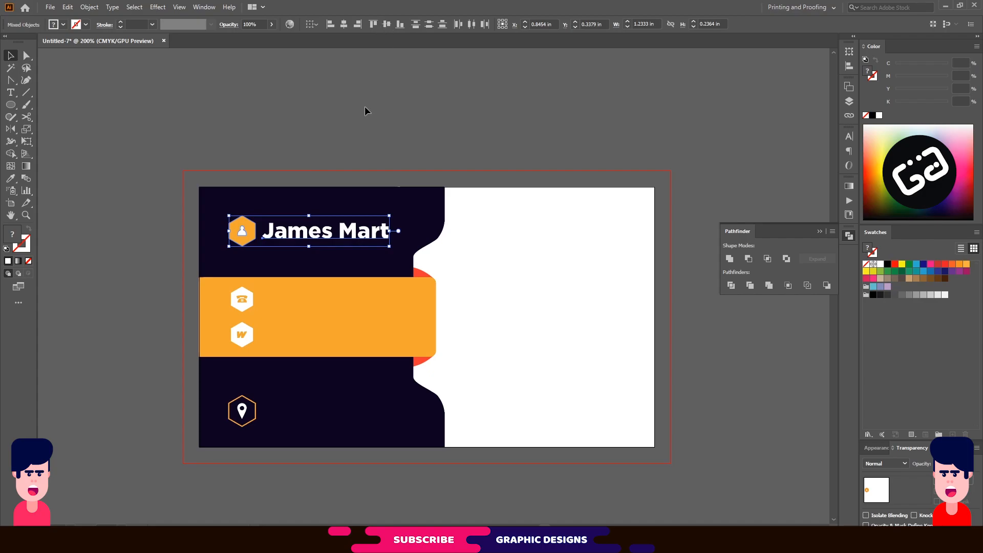
click(365, 107)
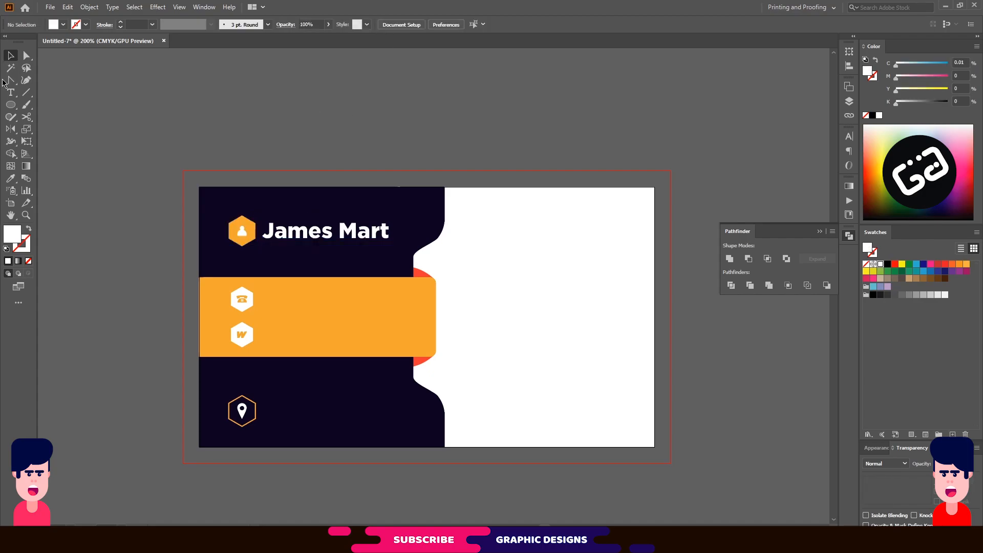
Add a white 'Owner/Founder' line directly beneath the owner's name.
click(12, 92)
click(360, 109)
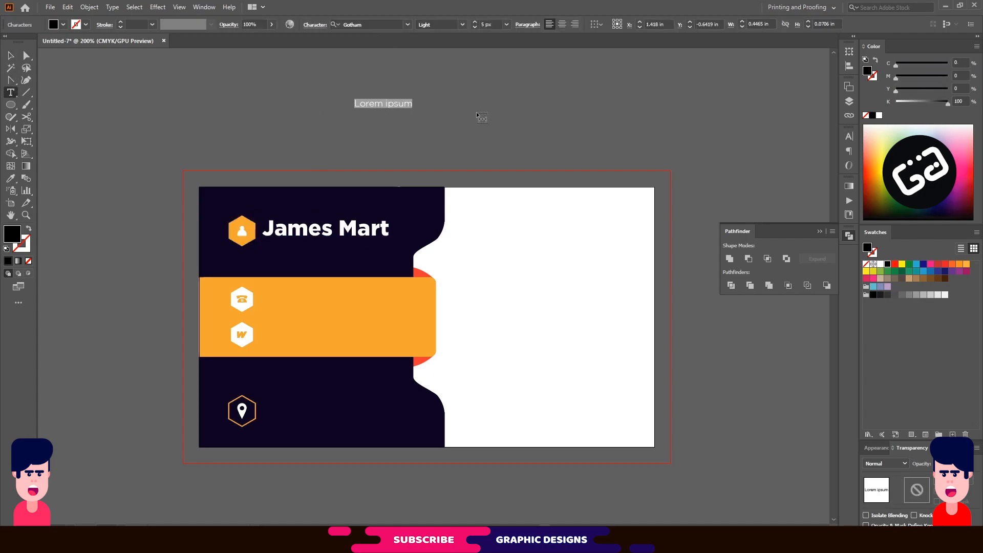
text(Owner)
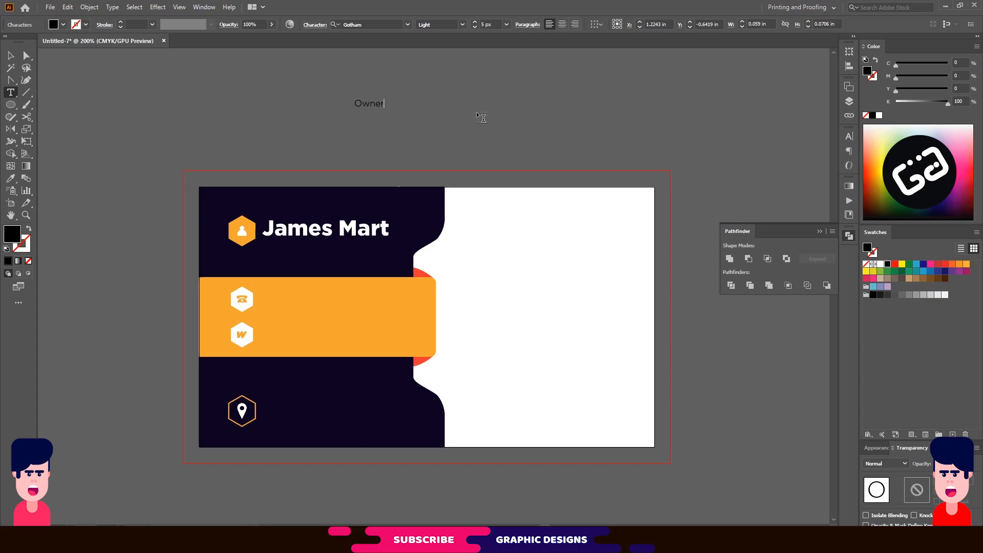
text(/Founder)
key(Escape)
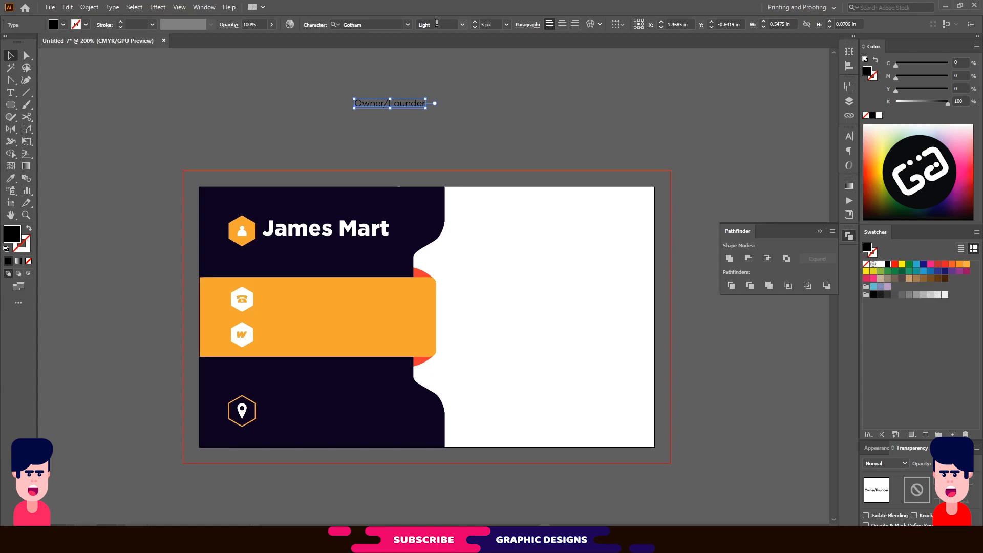
click(880, 263)
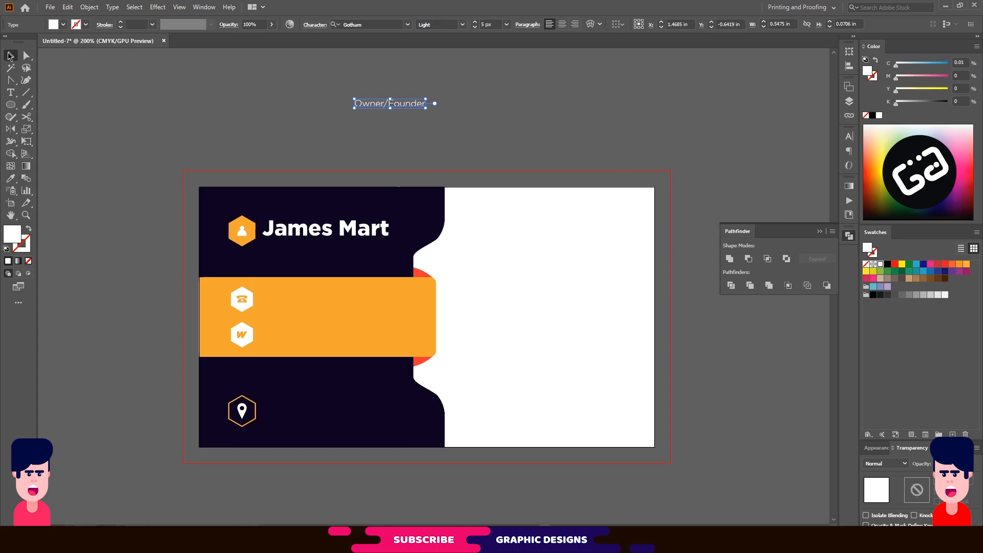
click(344, 123)
drag(403, 107, 311, 247)
click(343, 129)
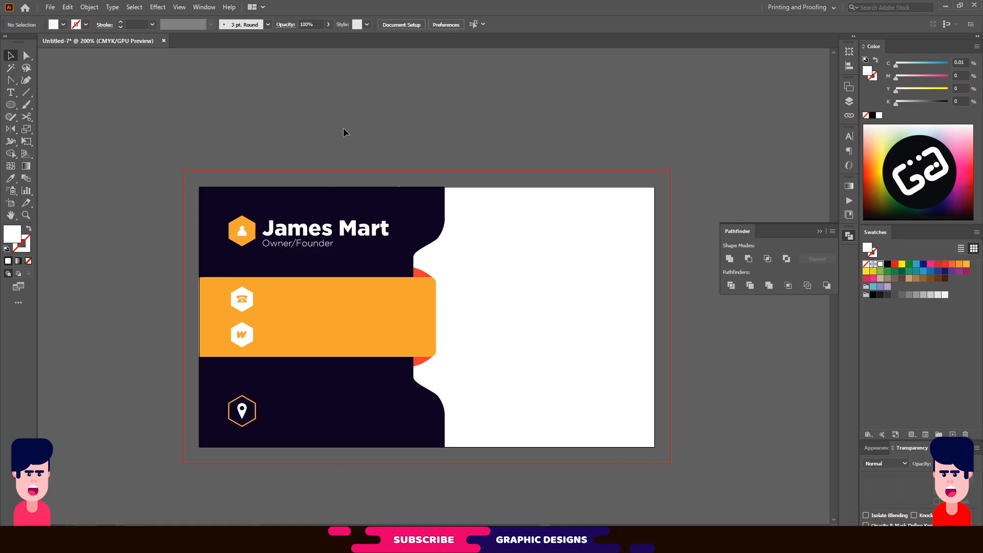
Type the first phone number in white and place it beside the phone icon.
click(13, 92)
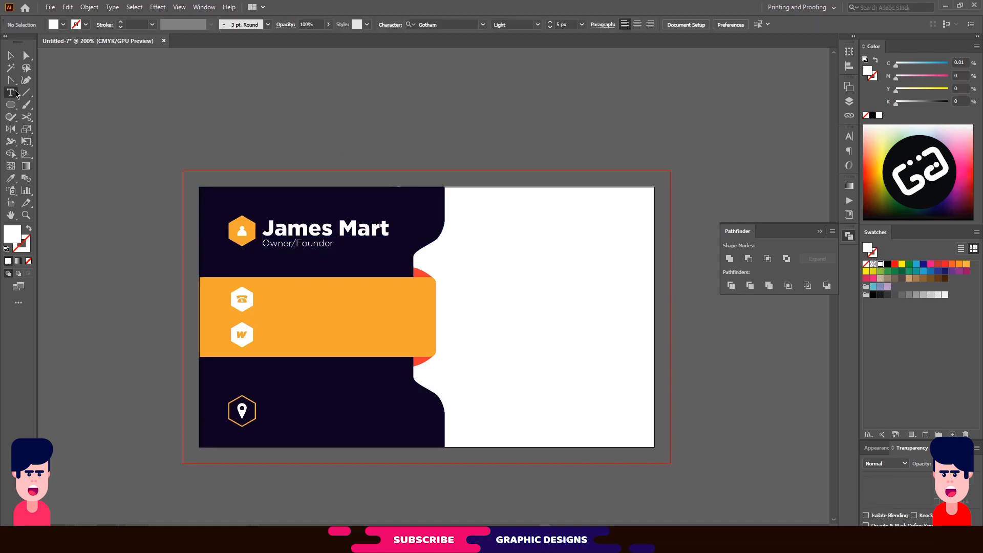
click(374, 109)
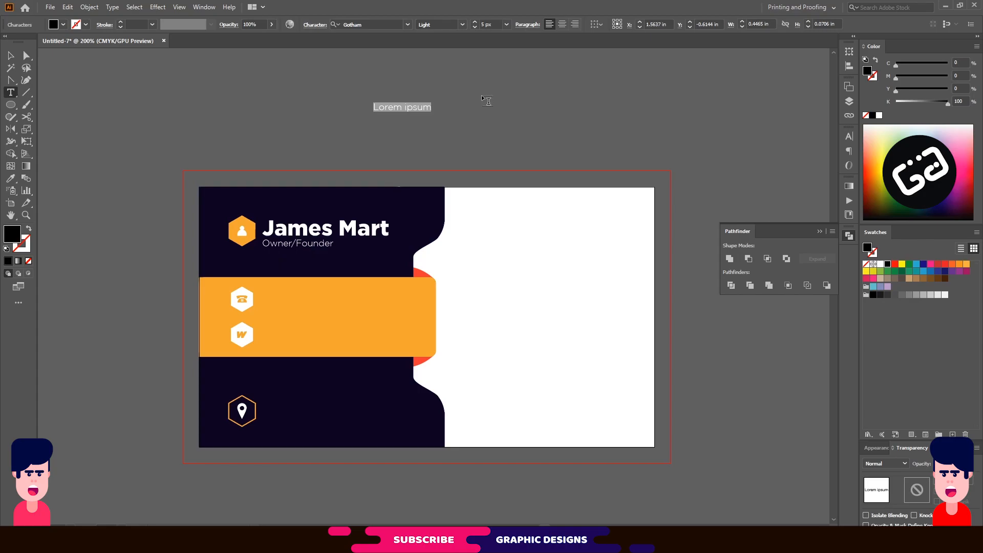
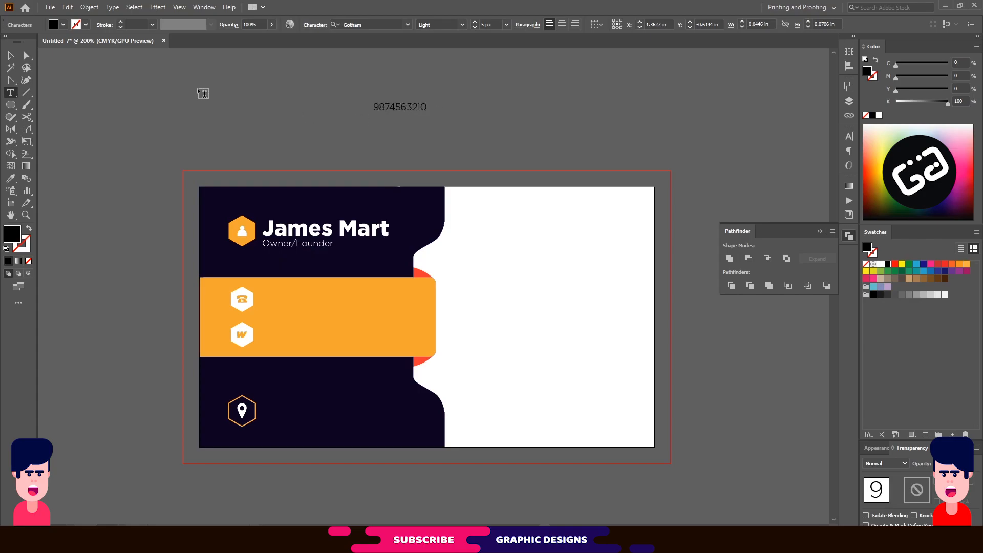
key(Escape)
click(880, 264)
click(521, 120)
drag(389, 106, 287, 306)
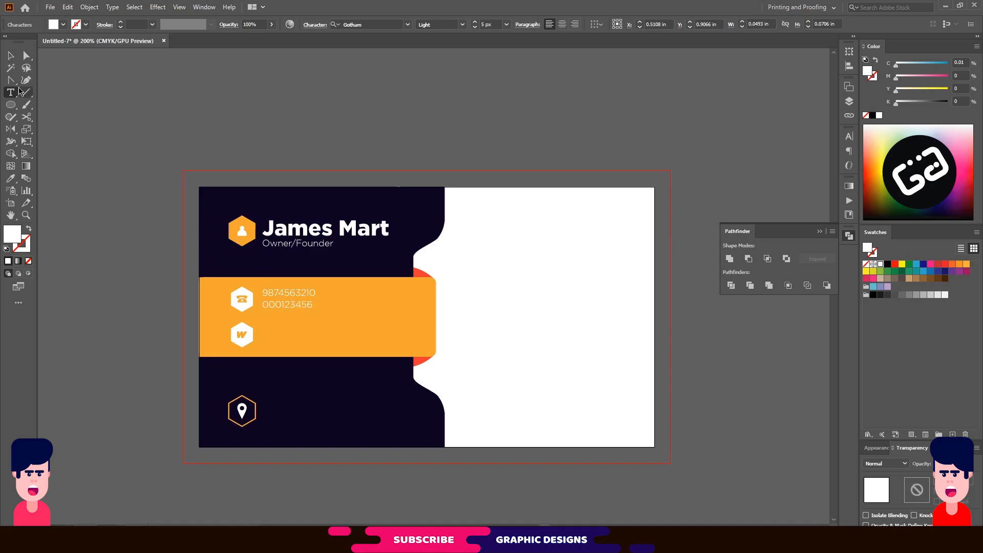
Add the second phone number, nudge both down, and left-align them with the name and title.
text(7)
click(11, 56)
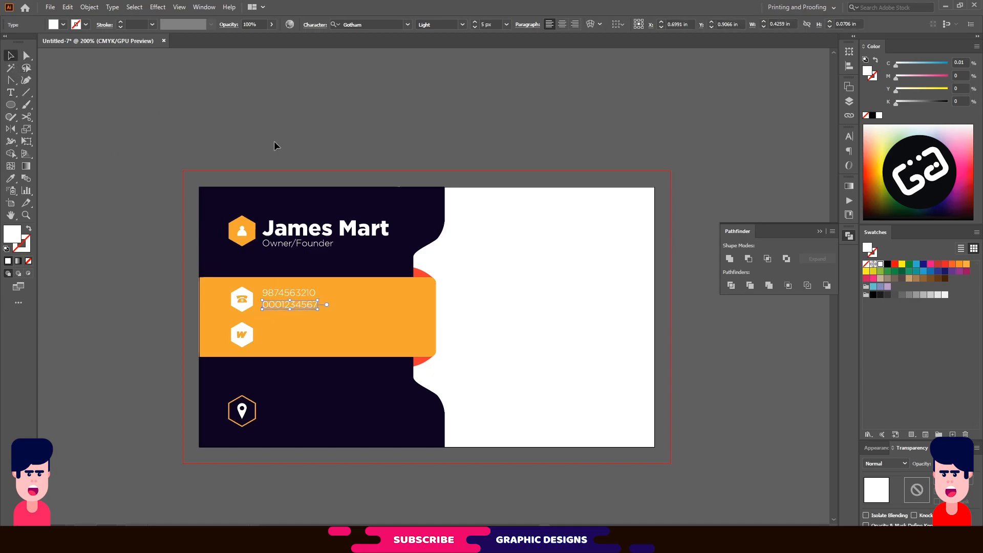
click(314, 296)
shift+click(308, 305)
key(Down)
click(381, 147)
click(291, 294)
shift+click(292, 306)
shift+click(302, 244)
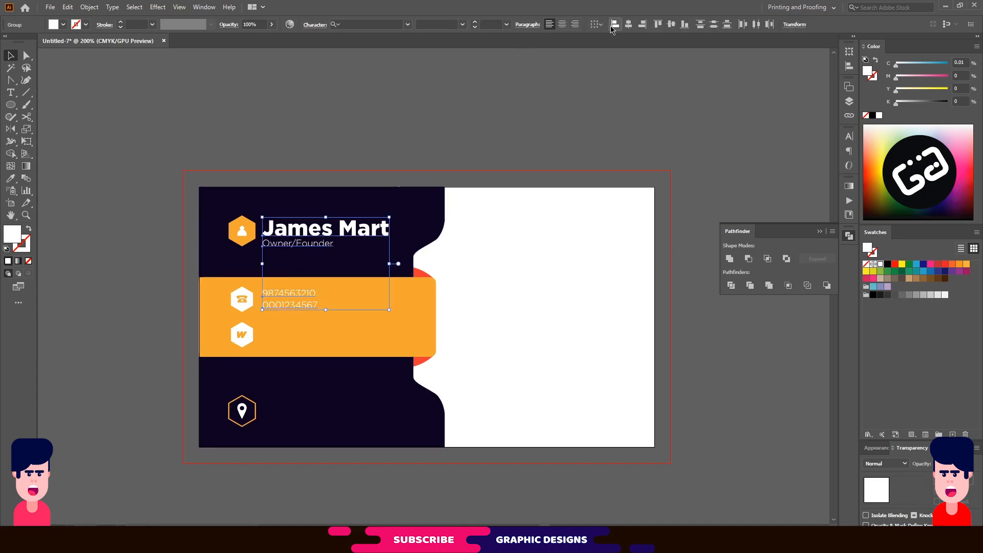
click(436, 106)
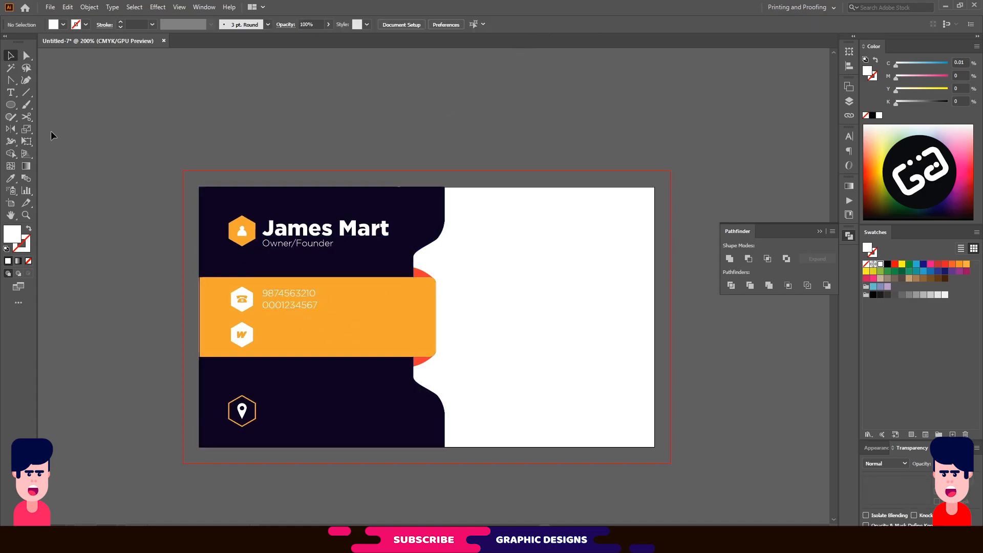
click(11, 92)
click(388, 120)
text(w)
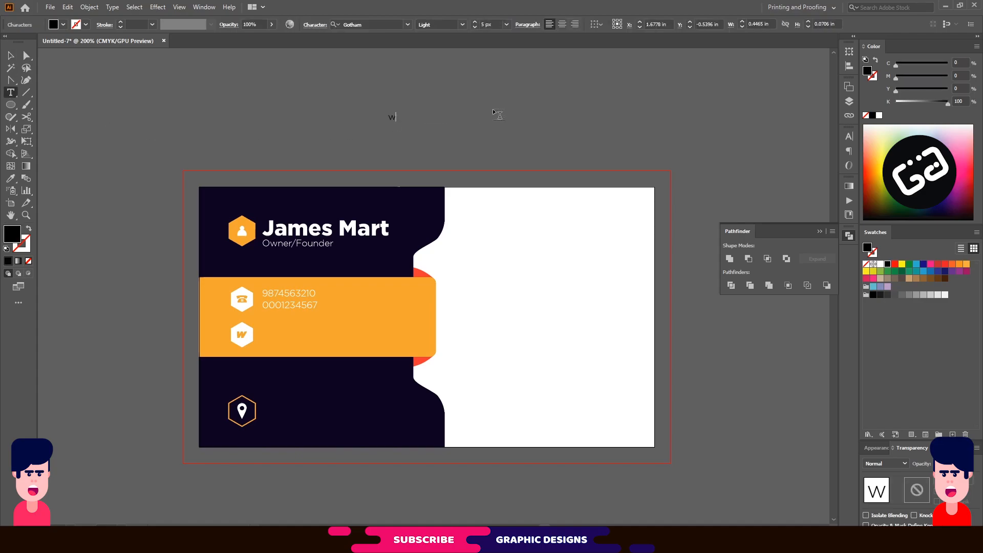
text(ww.thebeershop.com)
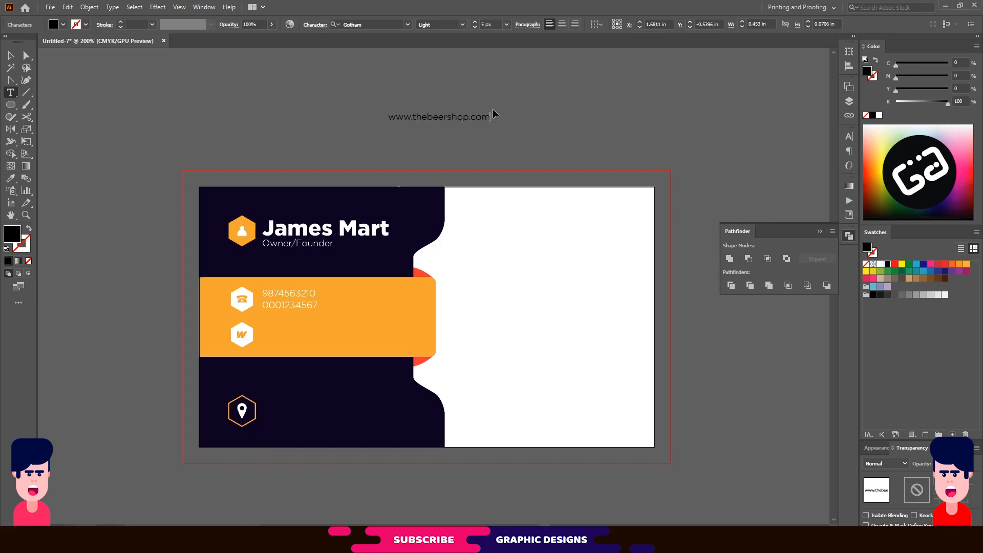
key(ctrl+a)
click(408, 25)
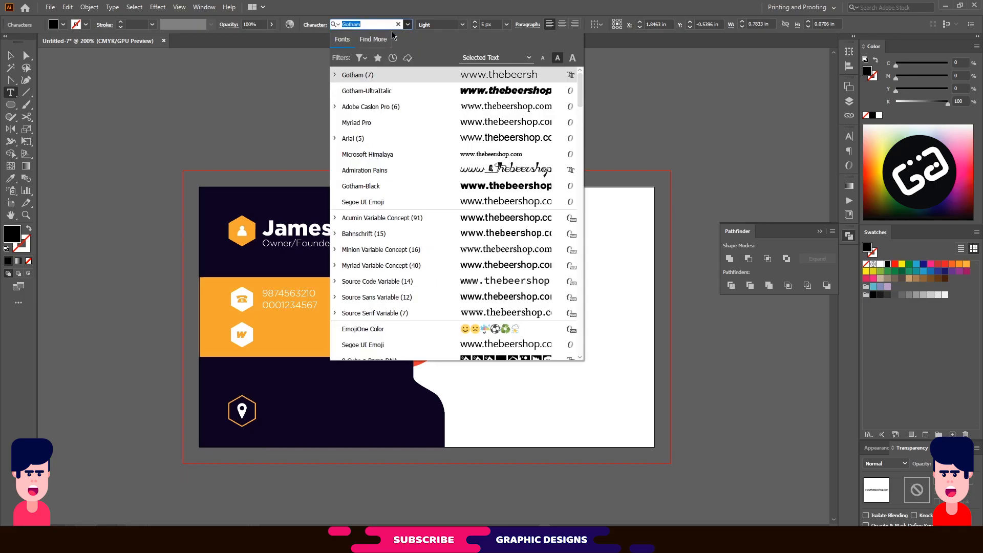
text(adobe)
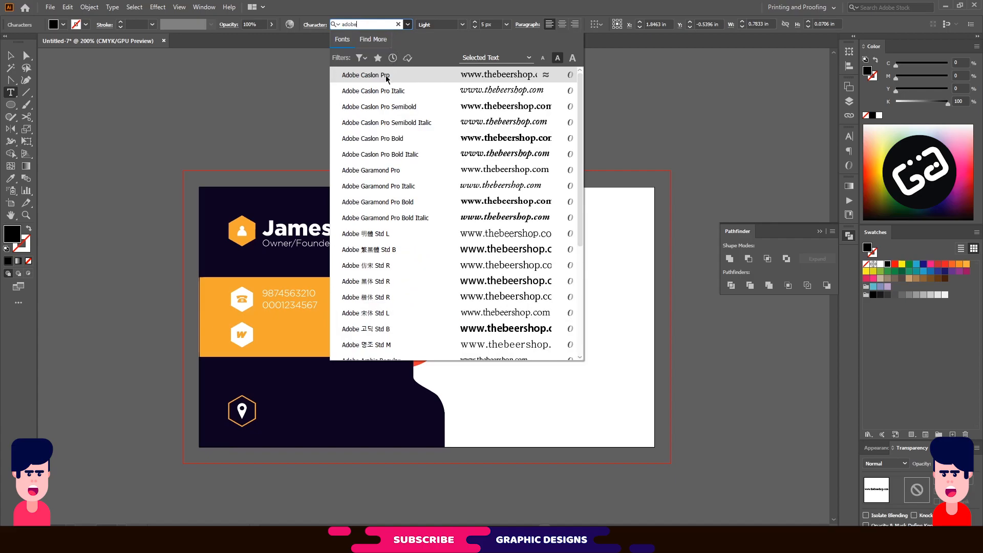
click(388, 76)
click(11, 55)
Fill the website text white and place it beside the W icon.
click(289, 101)
click(438, 123)
click(880, 265)
drag(424, 118, 297, 339)
Edit the copied line below into the shop's e-mail address.
double_click(298, 338)
key(ctrl+a)
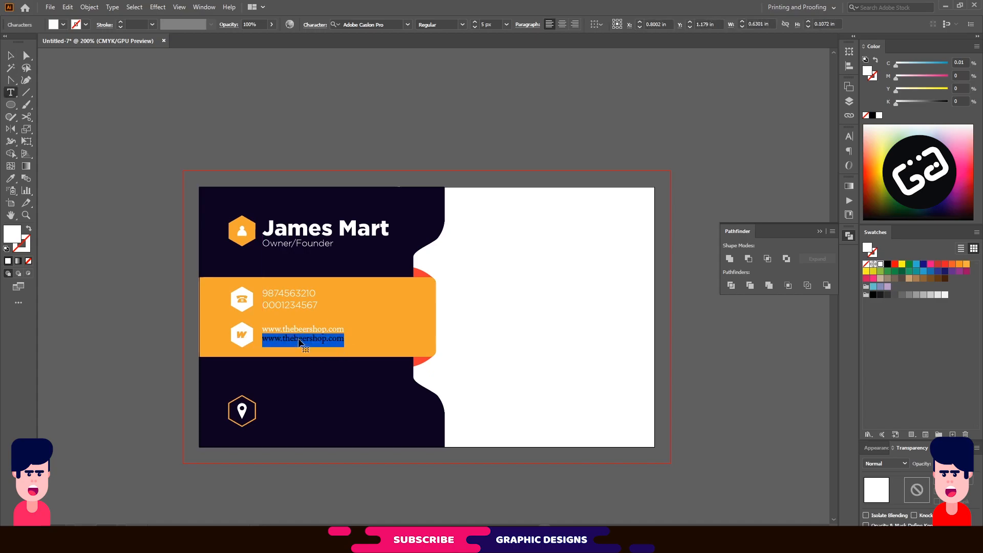
click(285, 339)
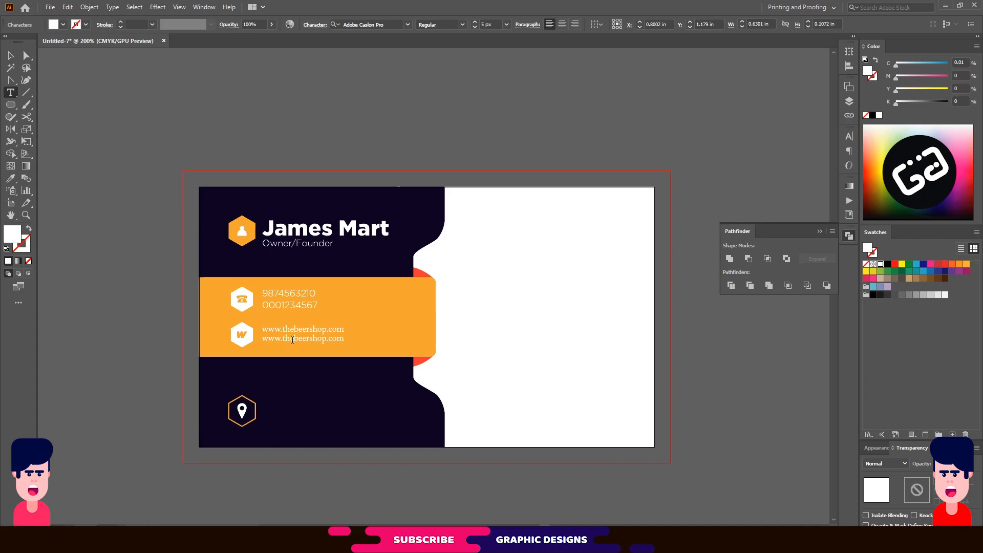
drag(284, 338, 262, 339)
key(BackSpace)
text(@mail)
click(10, 56)
click(341, 134)
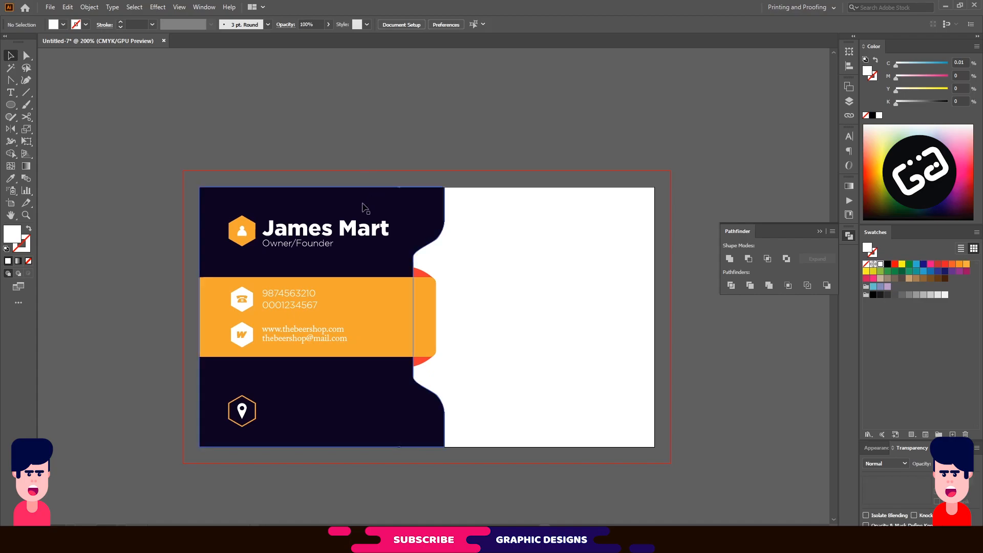
Type the first line of the street address and fill it white.
click(10, 93)
click(292, 114)
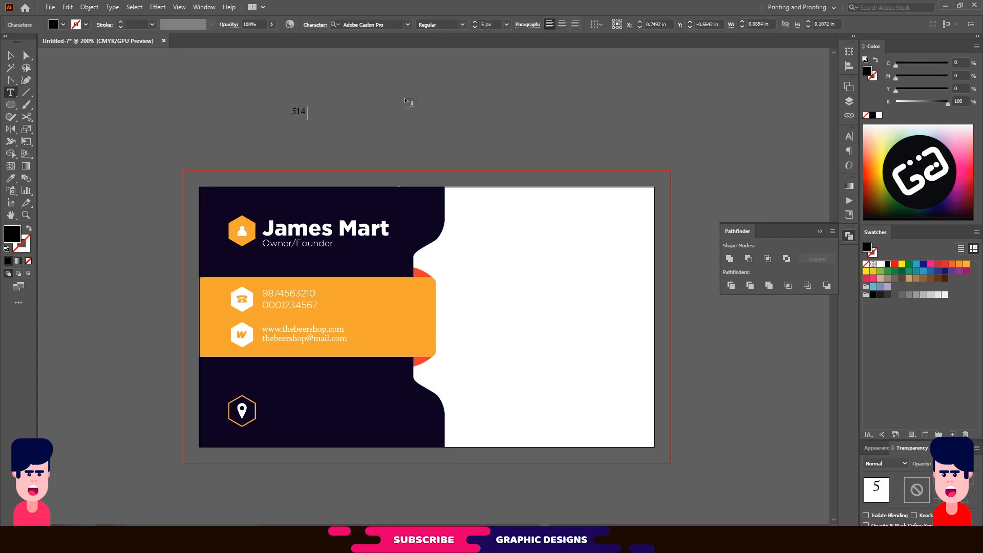
click(11, 56)
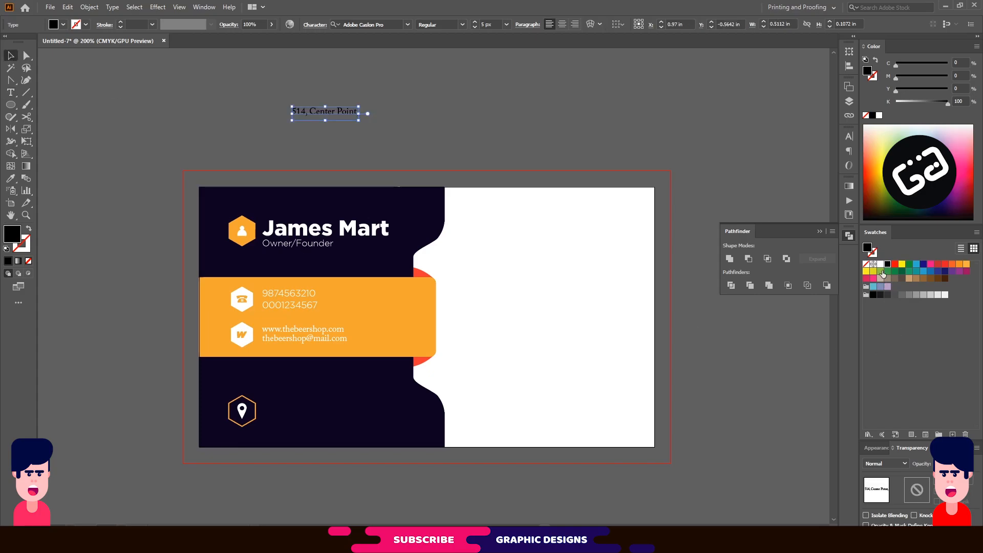
click(880, 264)
click(515, 120)
Duplicate the line, edit it into the second address line, and place both beside the pin icon.
drag(334, 114, 332, 123)
double_click(333, 123)
key(ctrl+a)
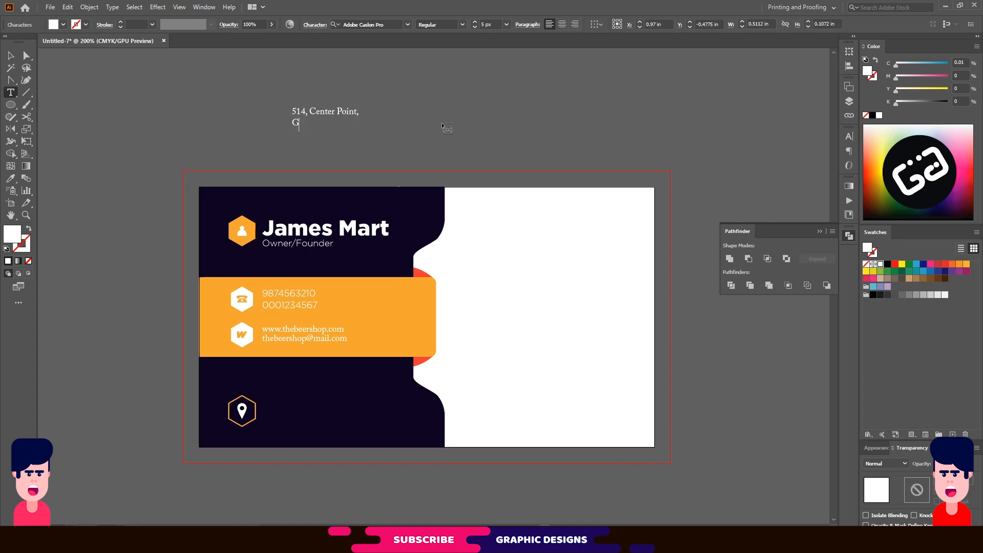
key(Escape)
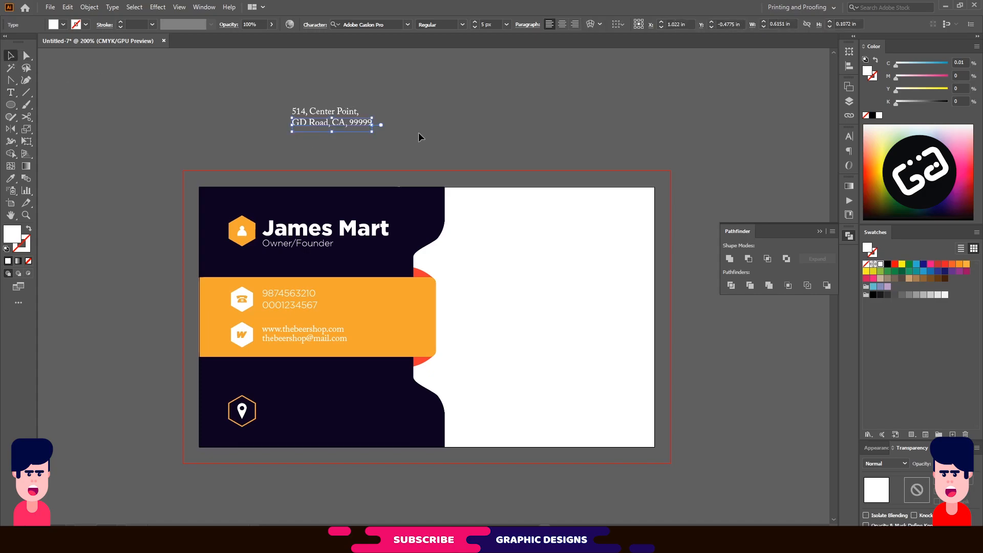
drag(336, 121, 298, 411)
click(138, 356)
Select the address with the website, phone and name text to check their left alignment.
click(297, 416)
shift+click(293, 328)
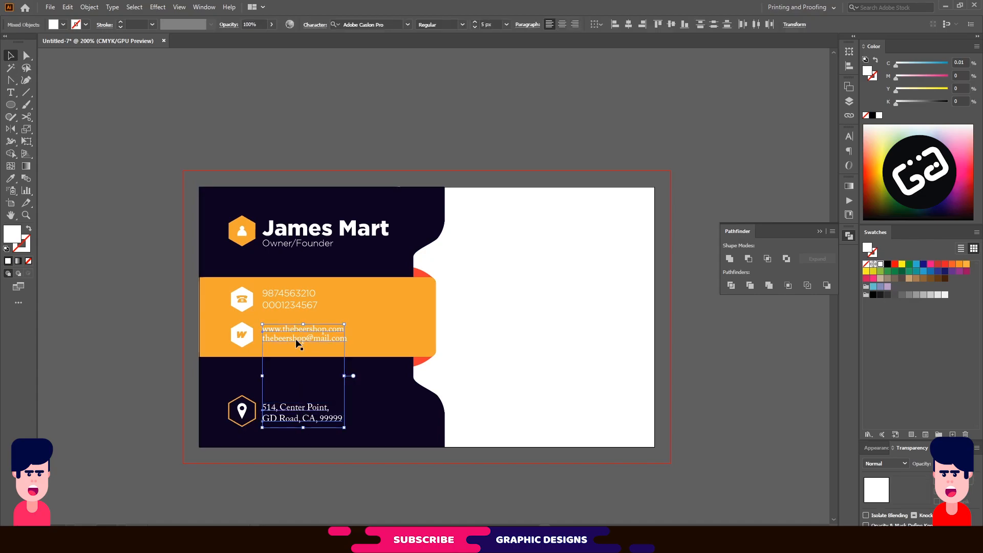
shift+click(297, 302)
shift+click(316, 235)
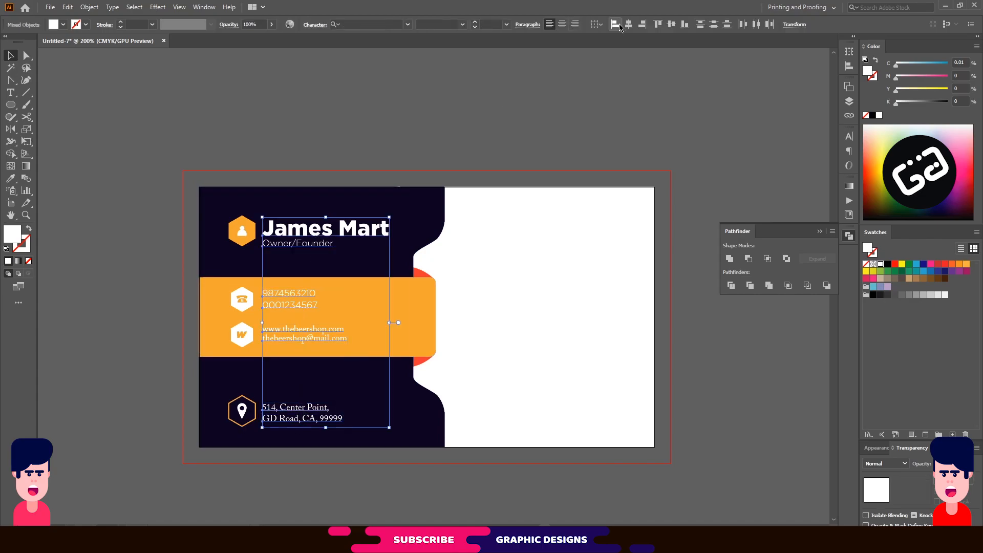
click(520, 67)
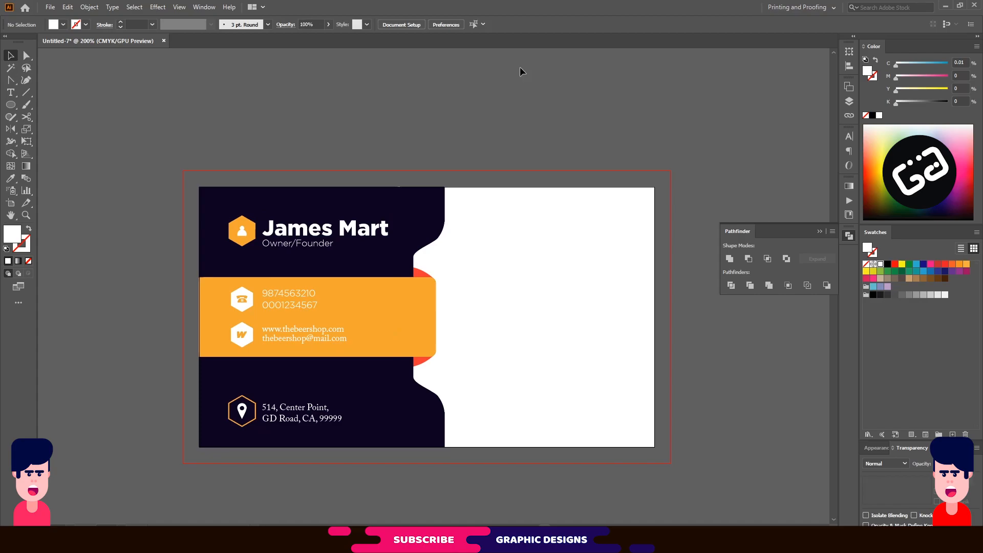
Open The Beer Shop logo.ai and copy all of its logo artwork.
click(819, 233)
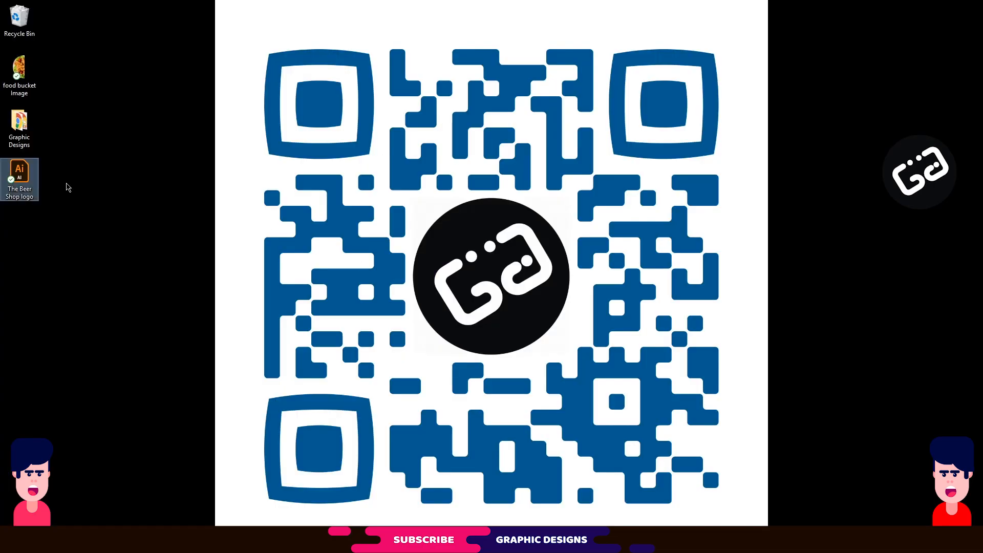
double_click(23, 174)
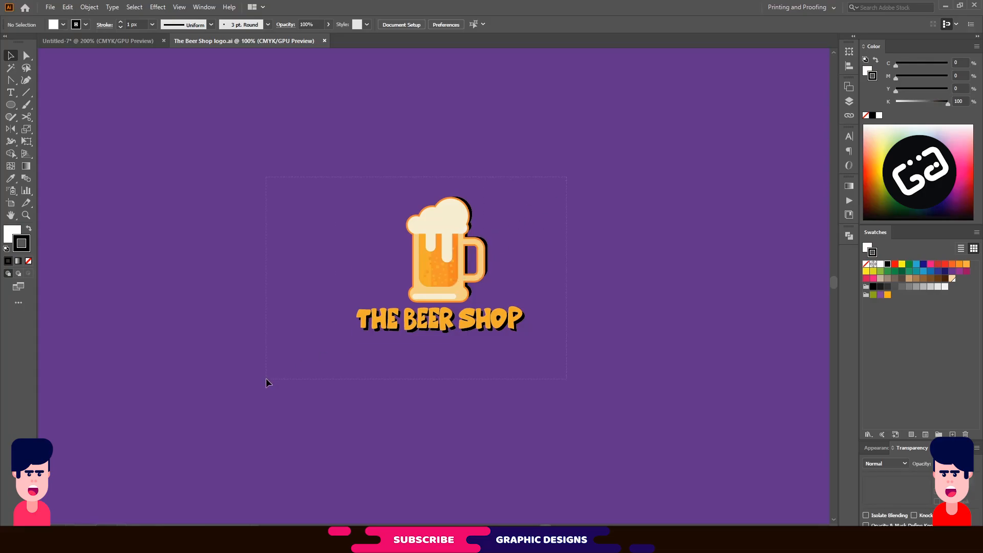
key(ctrl+a)
key(ctrl+c)
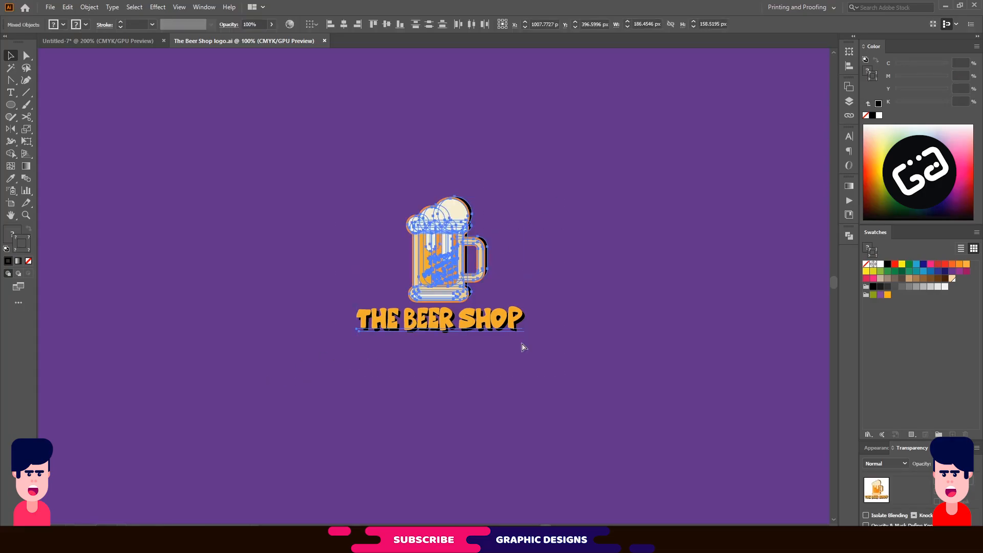
Paste the logo into the card, scale it down, and place it on the white right half.
click(118, 42)
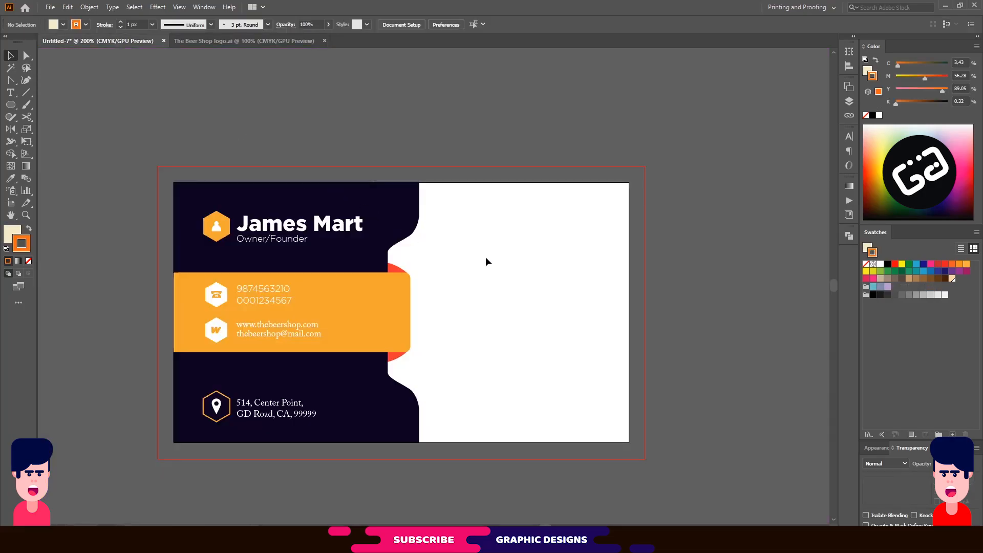
key(ctrl+v)
drag(594, 429, 352, 252)
drag(349, 217, 531, 324)
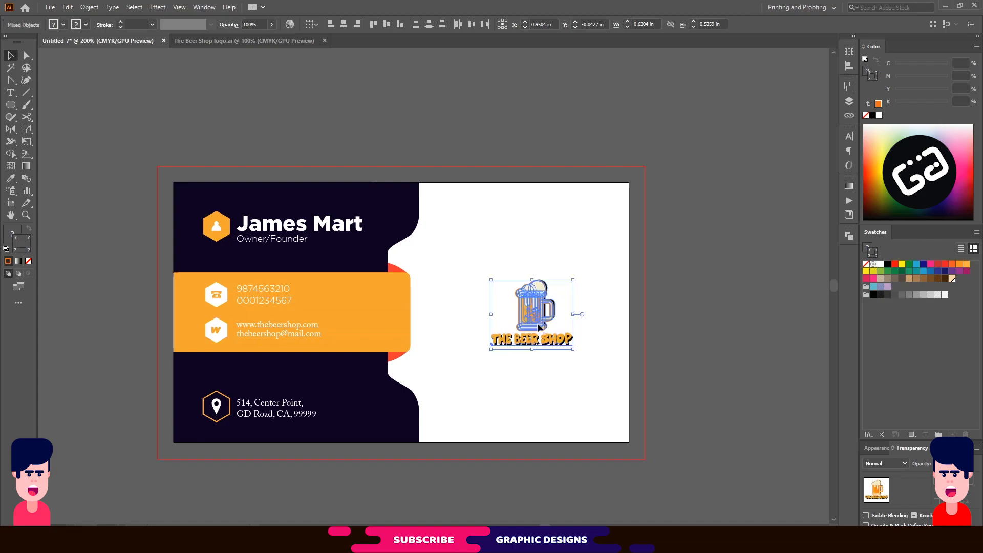
click(701, 310)
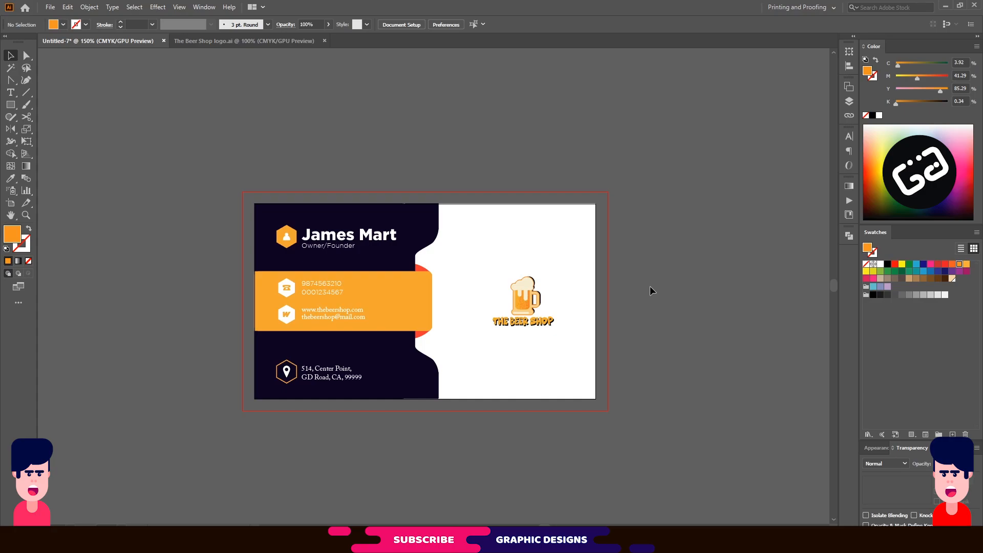
Stretch the navy and white card backgrounds out to the red bleed guide.
click(418, 217)
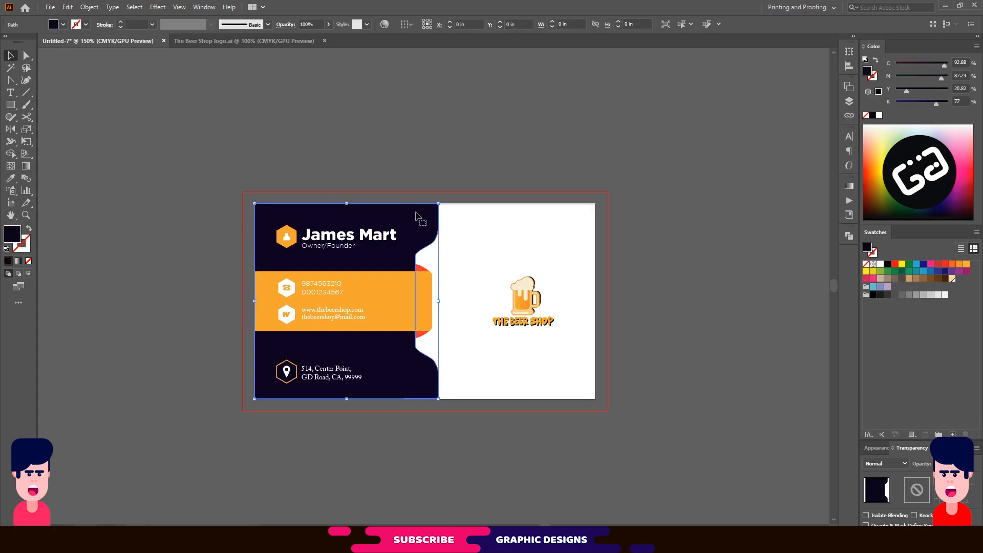
shift+click(502, 365)
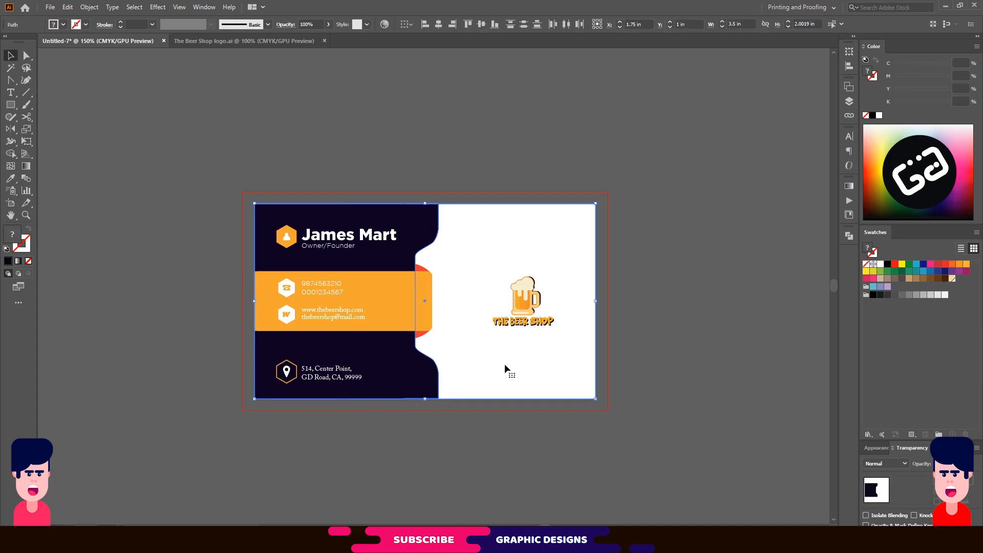
drag(595, 399, 609, 411)
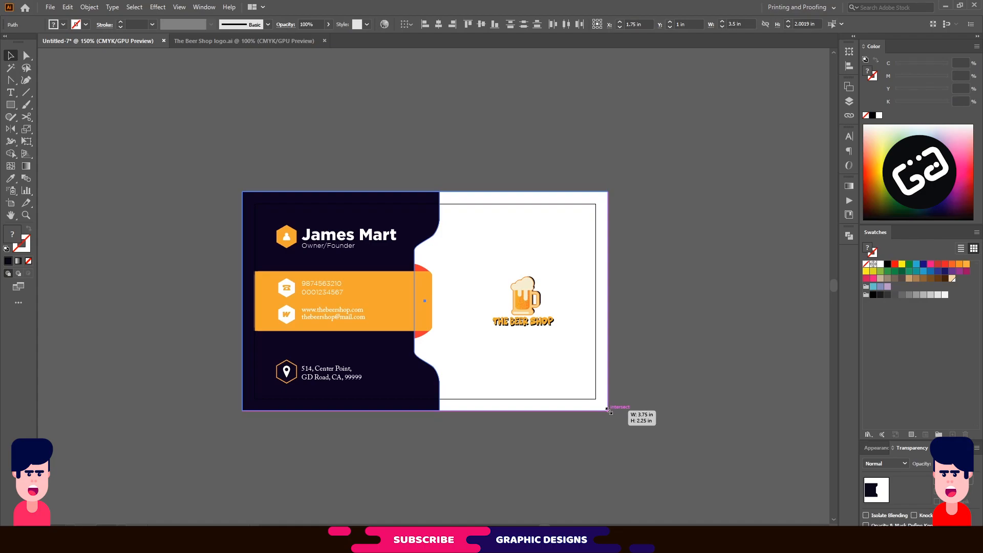
click(625, 300)
Extend the orange contact band's left edge out to the bleed.
click(271, 305)
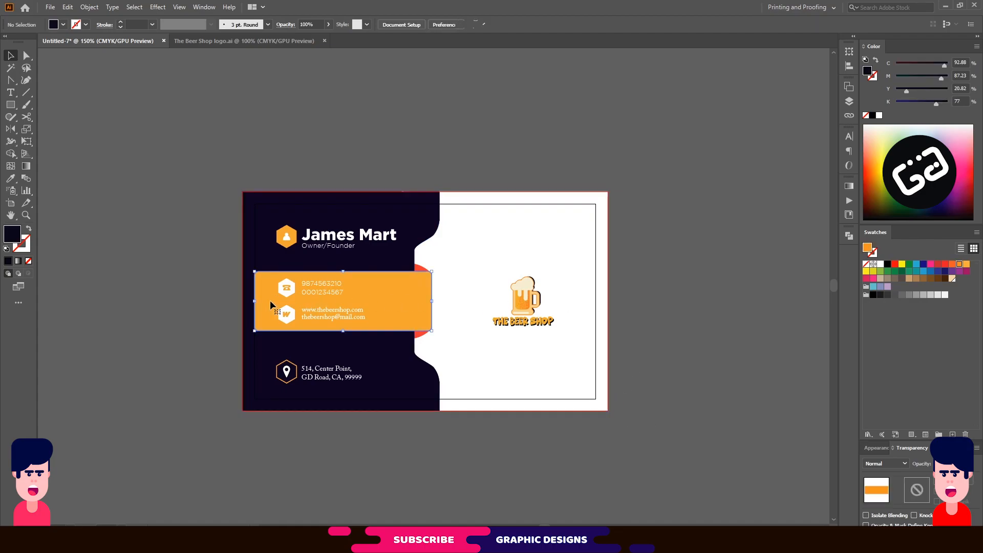
drag(254, 301, 242, 301)
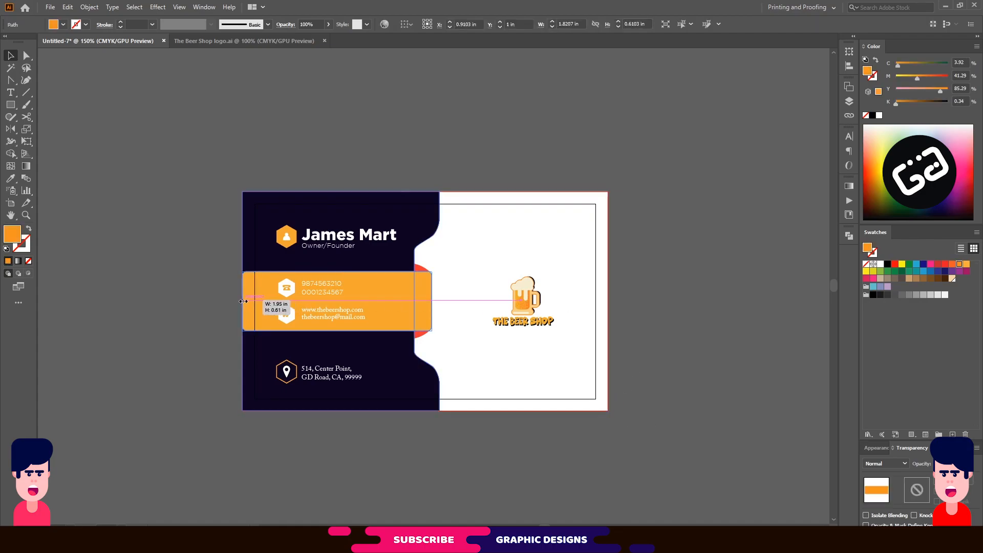
click(640, 273)
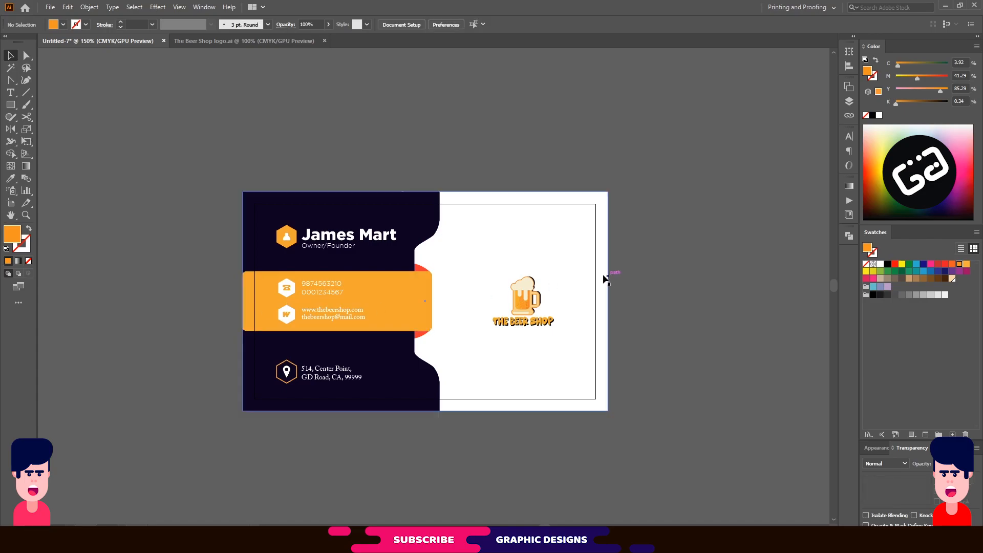
Create a 3.5 × 2 in rectangle over the card's trim area and add trim marks from it.
click(11, 105)
click(474, 247)
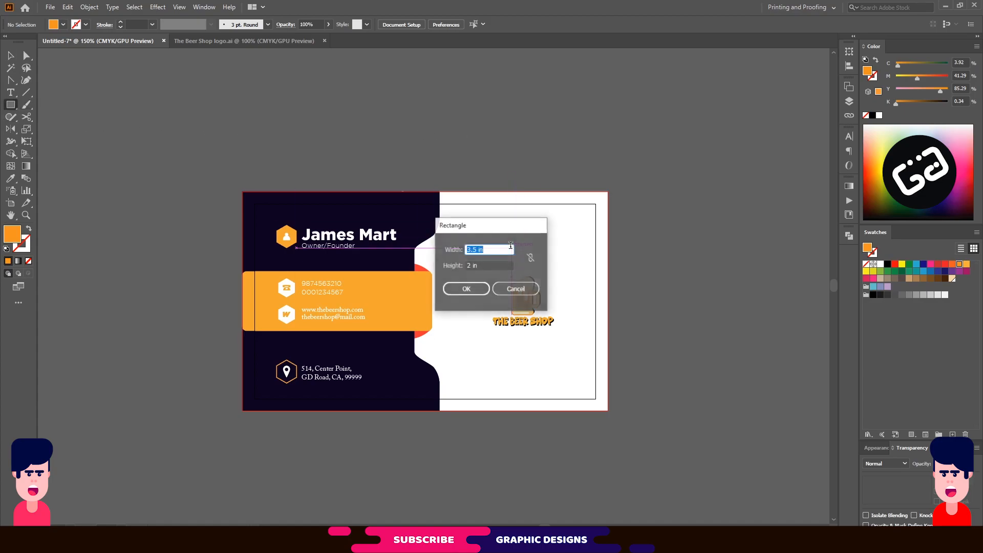
click(466, 288)
click(11, 55)
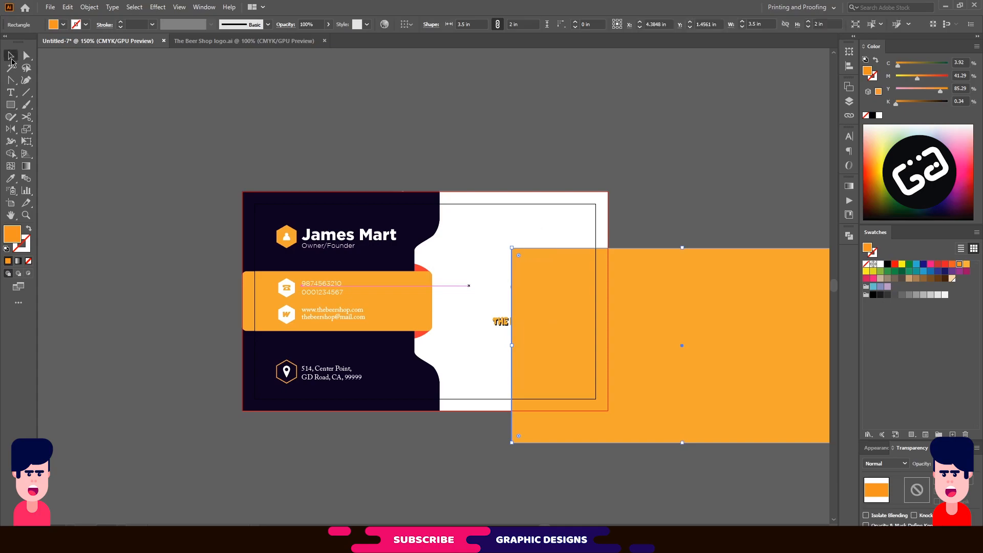
drag(680, 310, 429, 261)
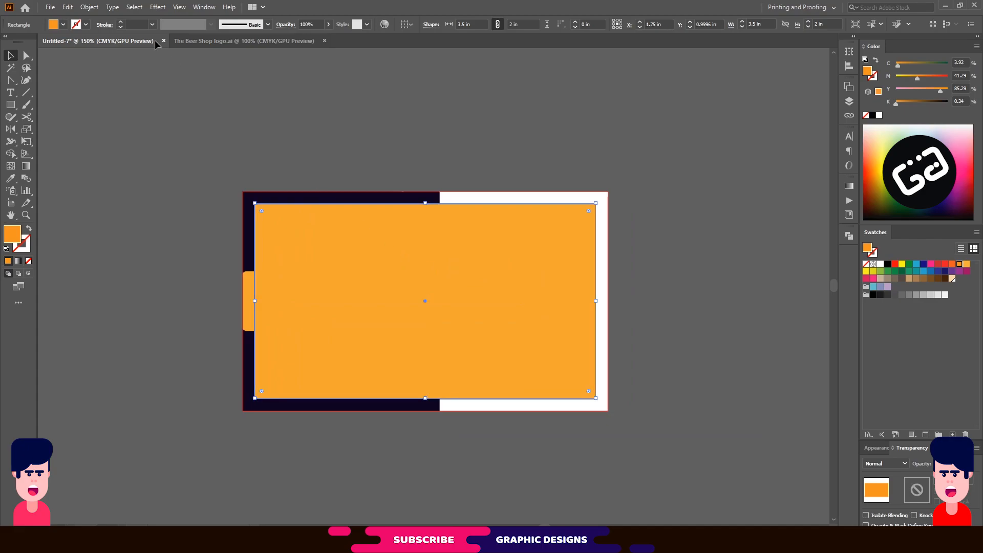
click(89, 6)
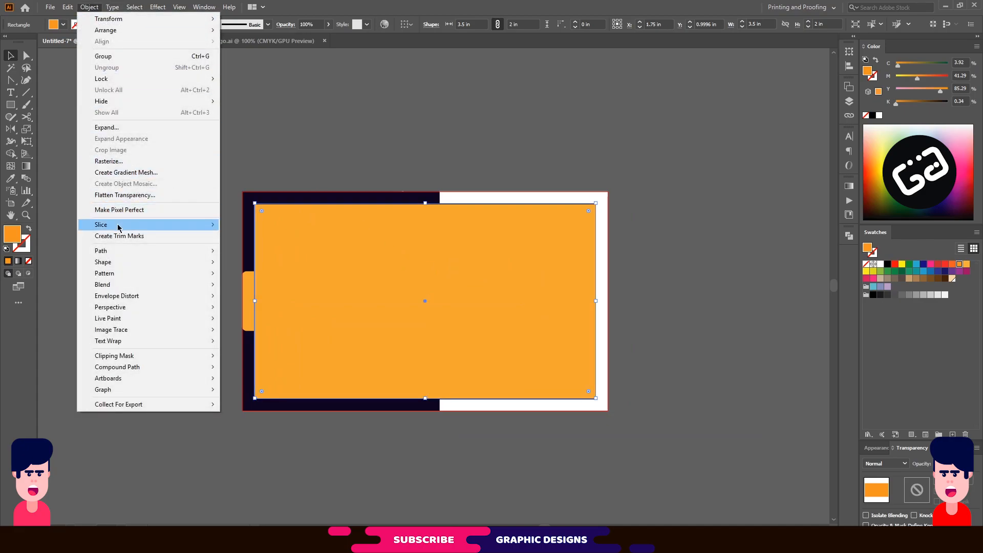
click(156, 239)
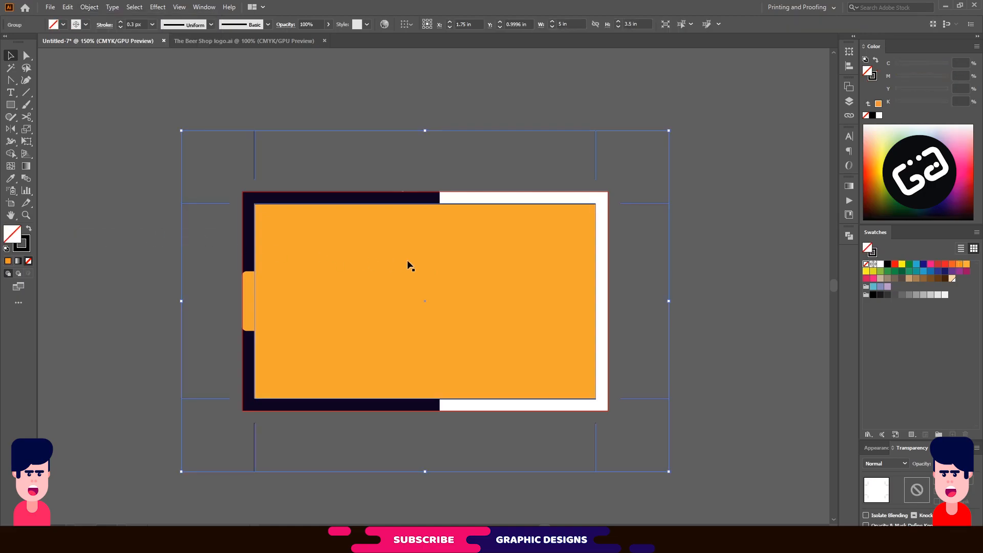
Delete the orange rectangle covering the card, then select all and deselect.
click(471, 265)
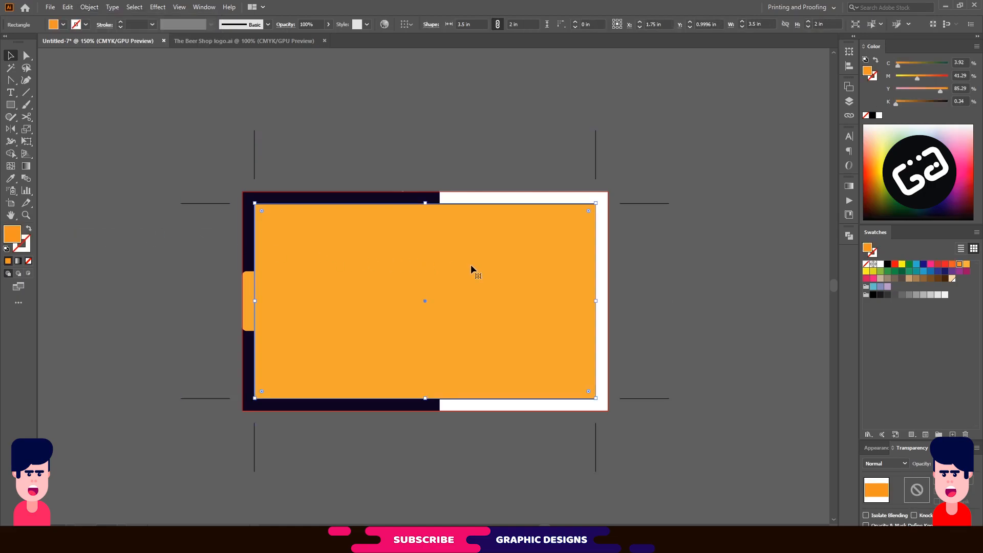
key(Delete)
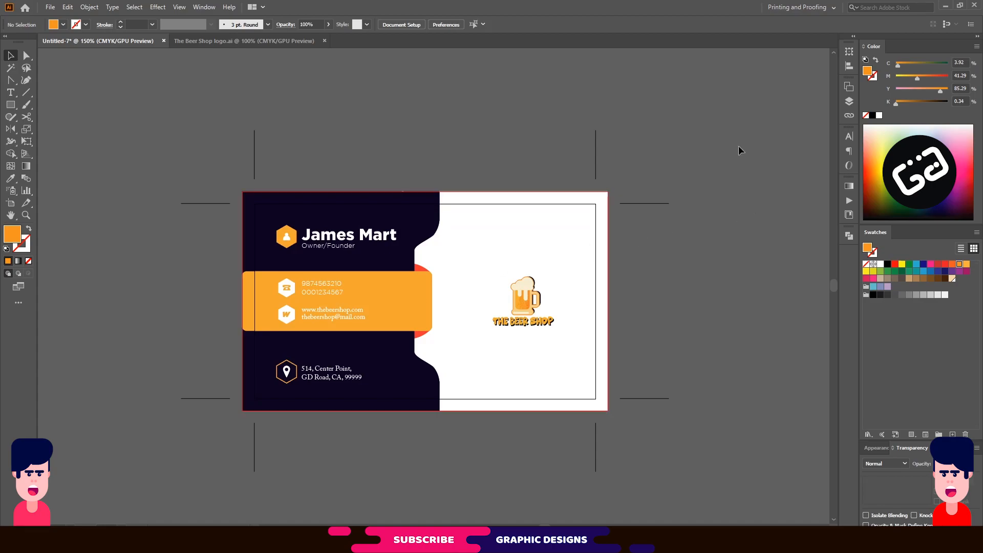
key(ctrl+a)
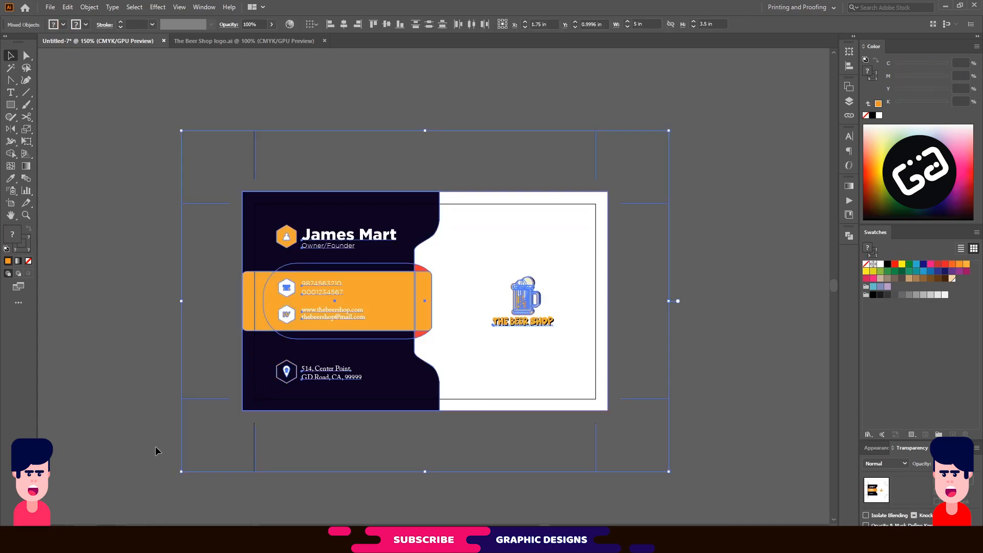
click(736, 279)
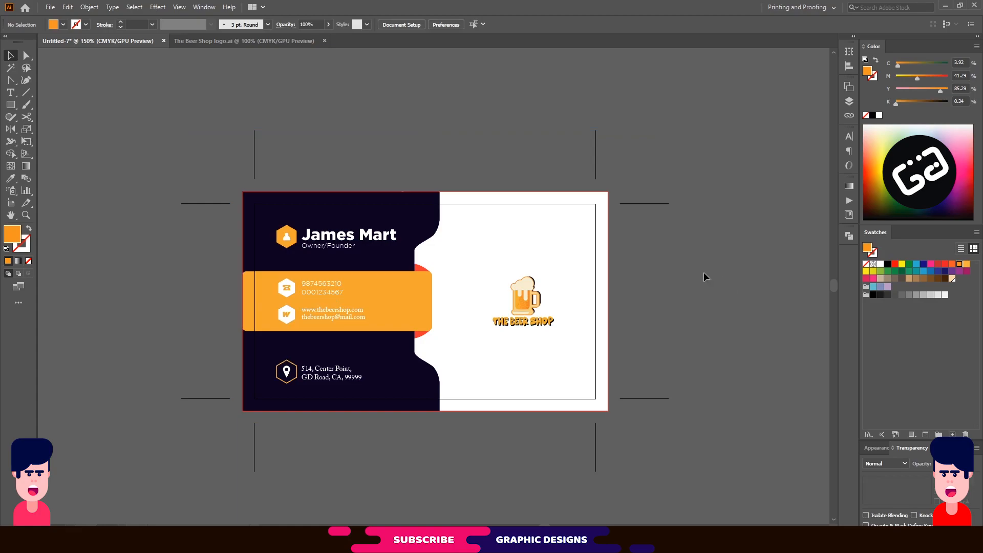
Zoom out to 66.67% and duplicate the card's artboard below the original.
drag(704, 272, 716, 252)
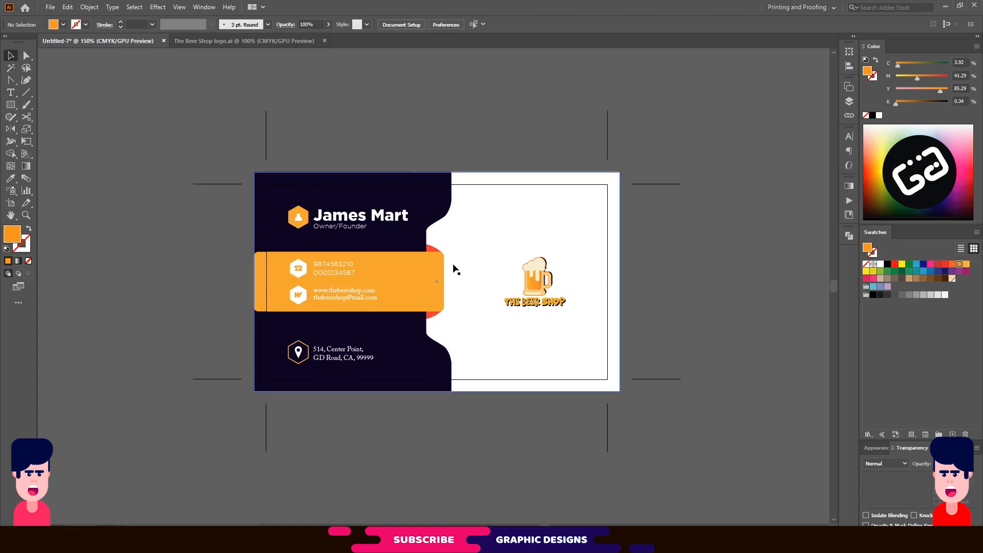
drag(475, 264, 424, 273)
scroll(424, 260, down, 2)
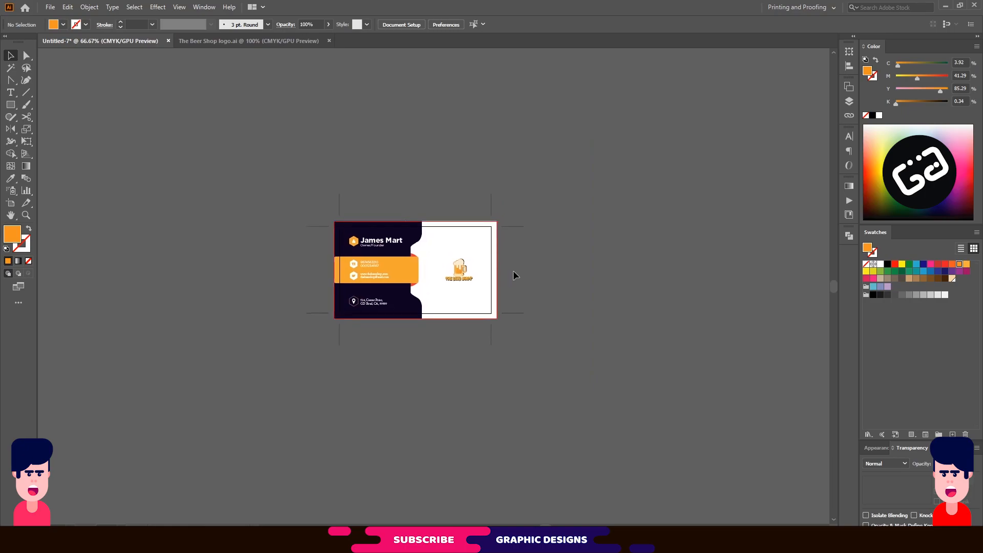
scroll(514, 275, down, 2)
scroll(513, 271, down, 1)
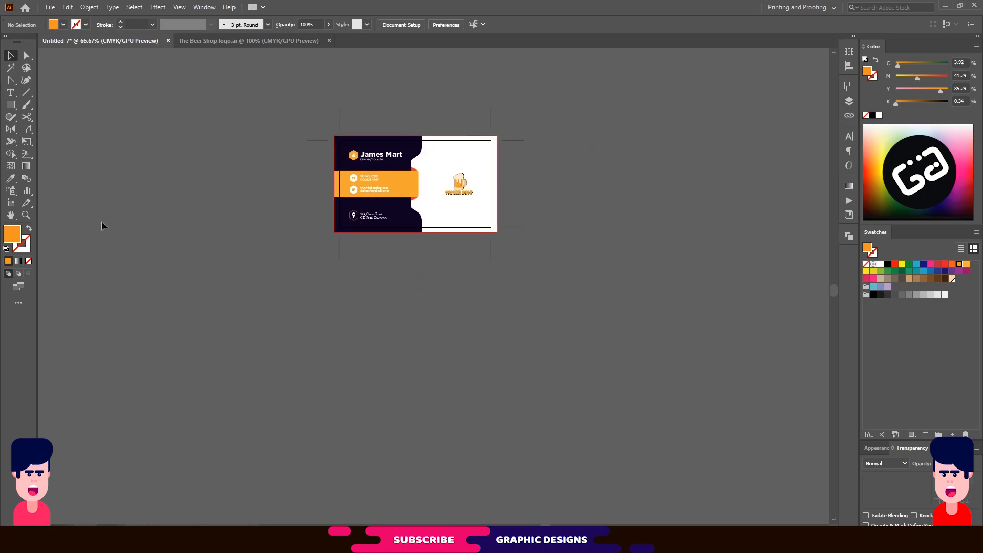
click(11, 203)
drag(429, 170, 429, 338)
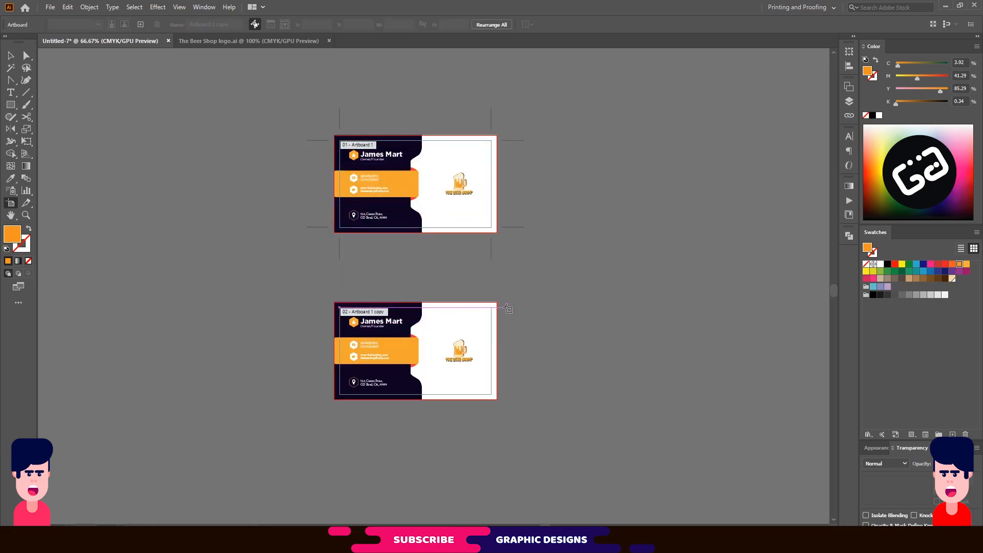
Delete the duplicated card design from the lower artboard.
click(11, 55)
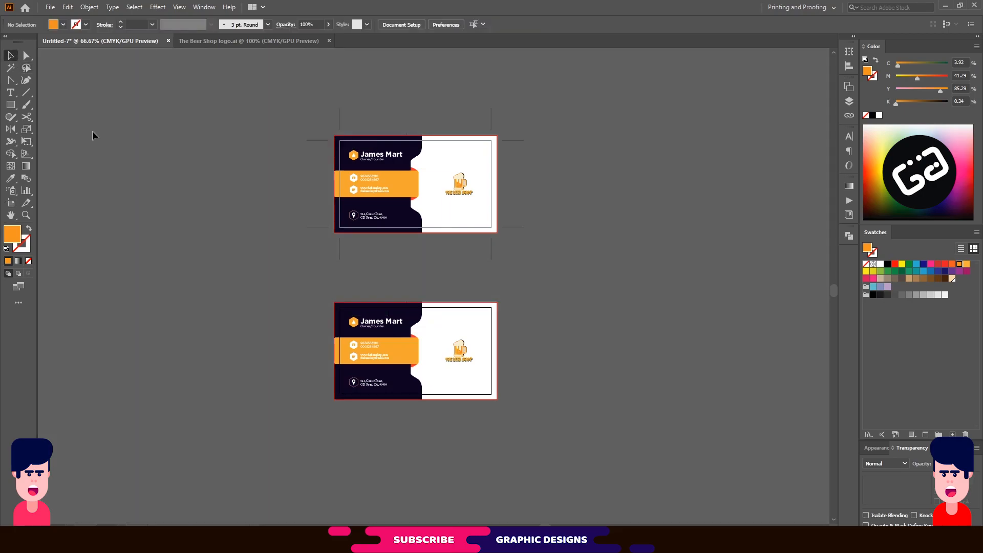
drag(326, 299, 505, 422)
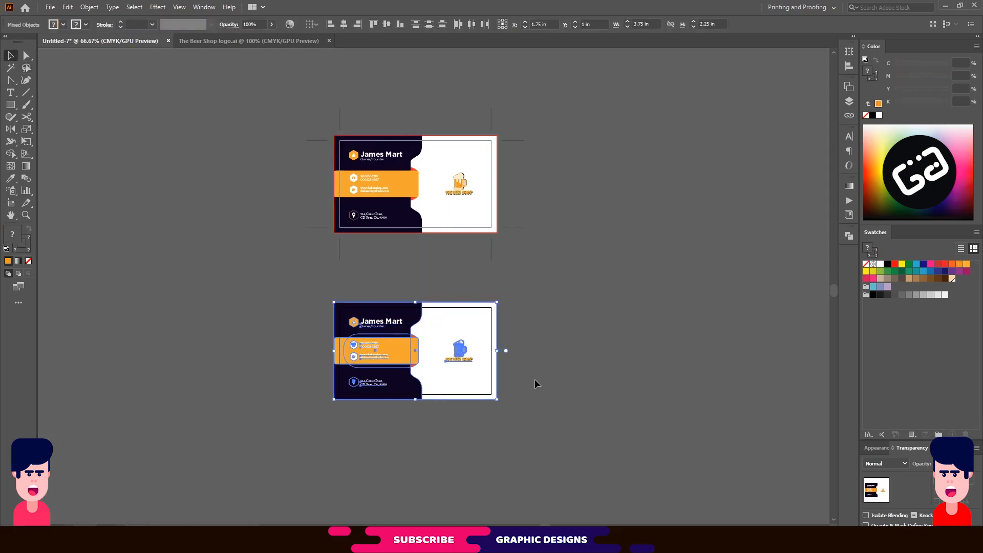
key(Delete)
scroll(412, 370, up, 2)
scroll(413, 317, down, 1)
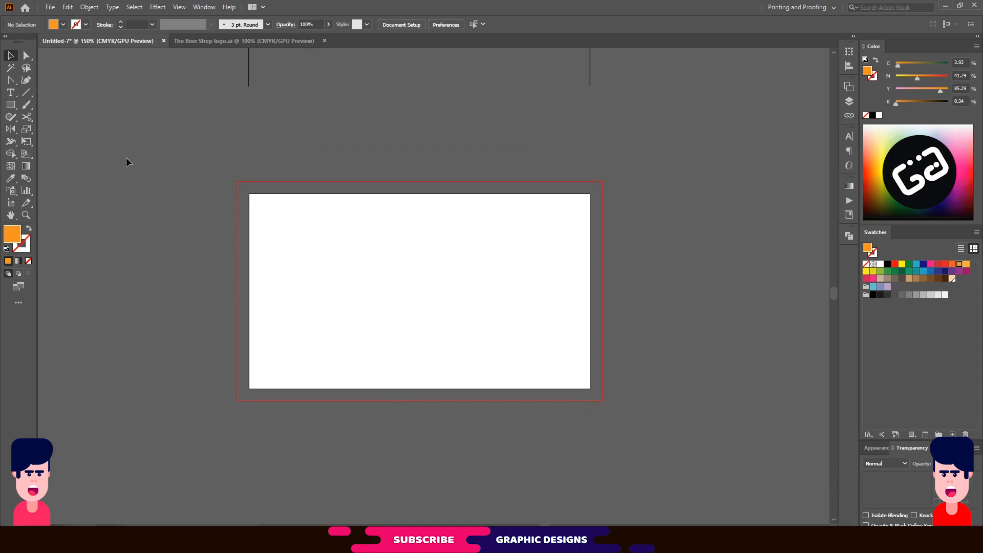
Draw a white 3.75 × 2.25 in rectangle filling the lower artboard's bleed area and lock it.
click(10, 93)
click(11, 105)
drag(237, 182, 602, 401)
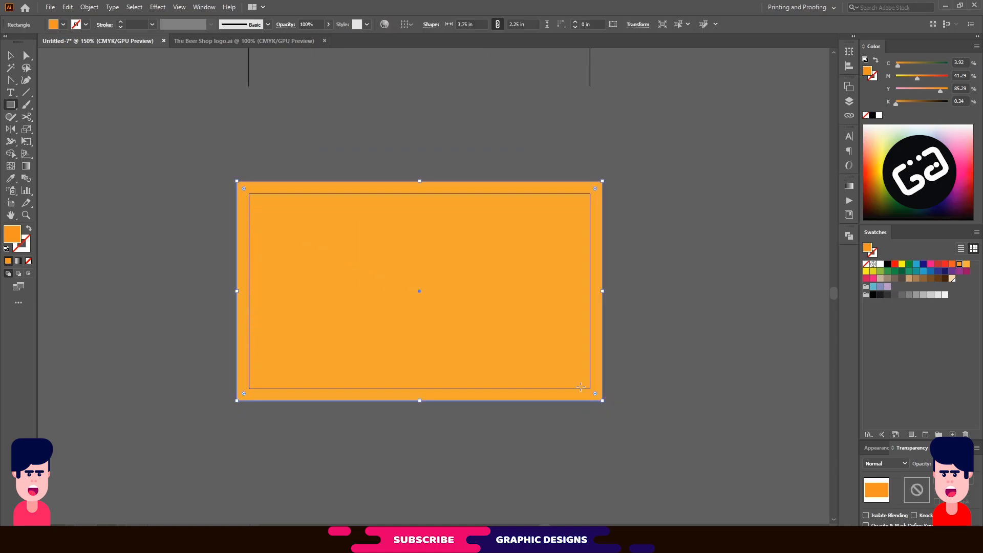
click(880, 264)
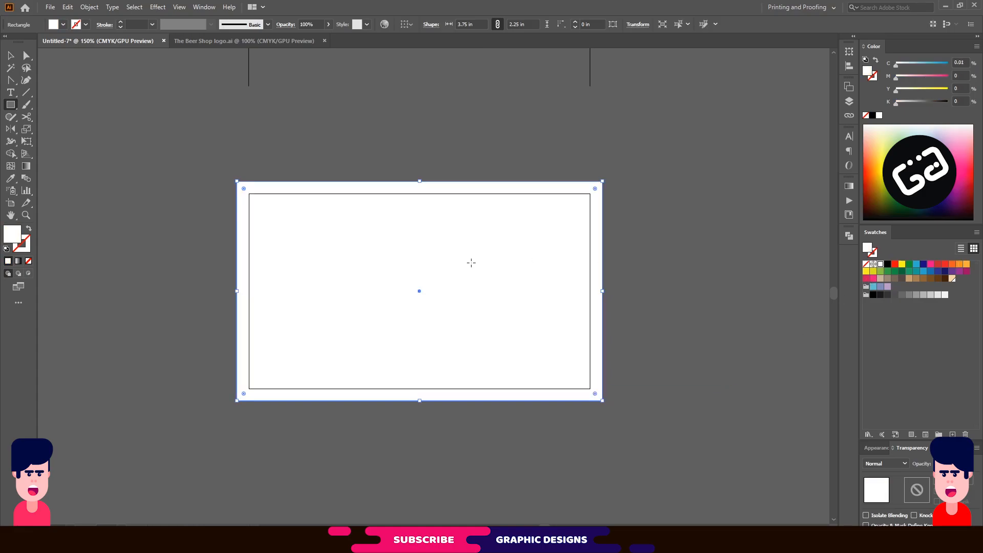
click(89, 7)
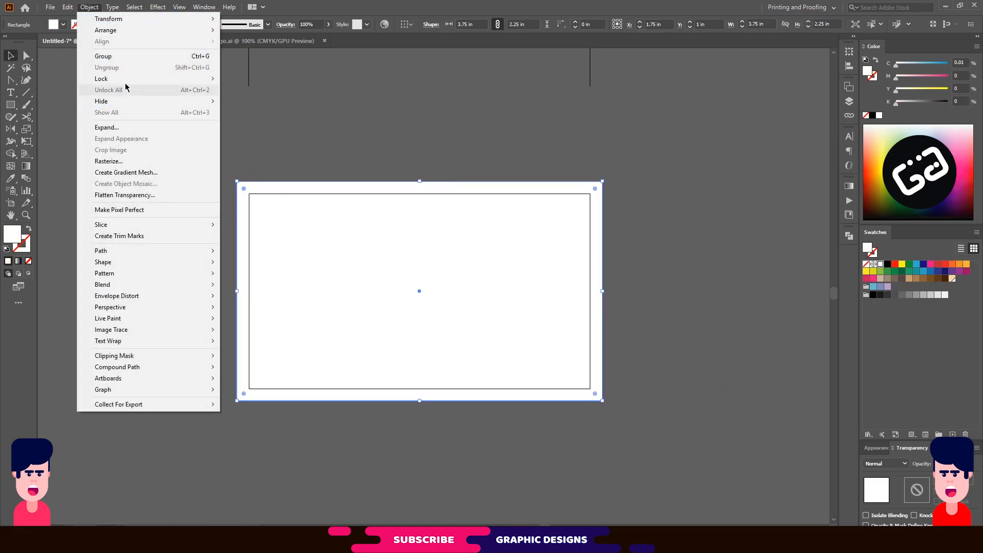
mouse_move(196, 82)
click(247, 78)
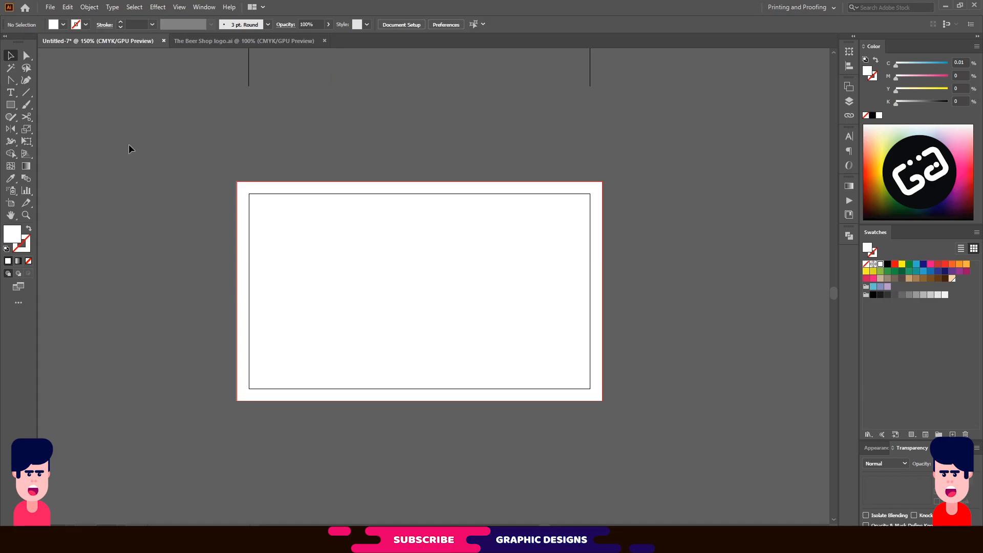
Draw a band across the back card's top and fill it with the card's navy.
click(10, 104)
drag(236, 182, 603, 232)
key(v)
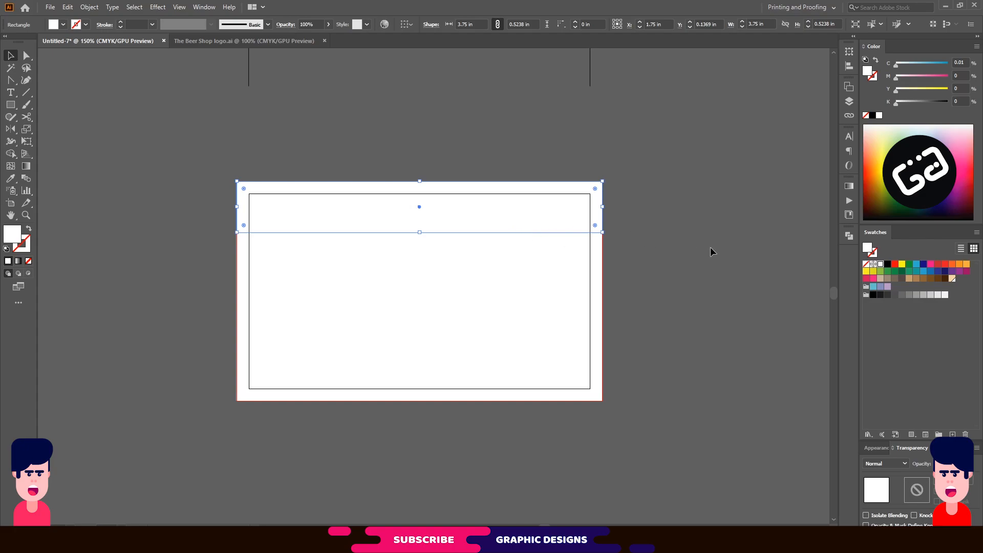
scroll(560, 270, up, 3)
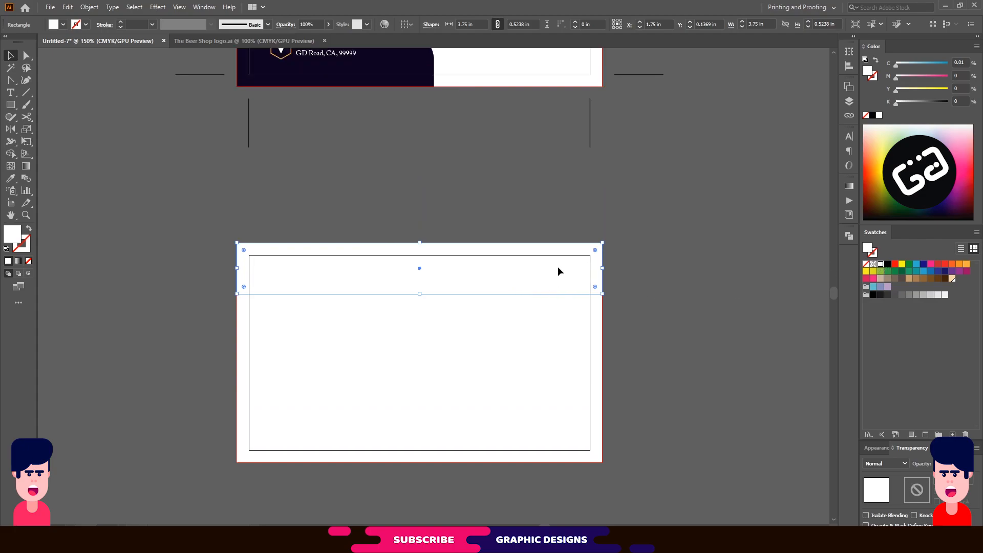
key(i)
click(414, 84)
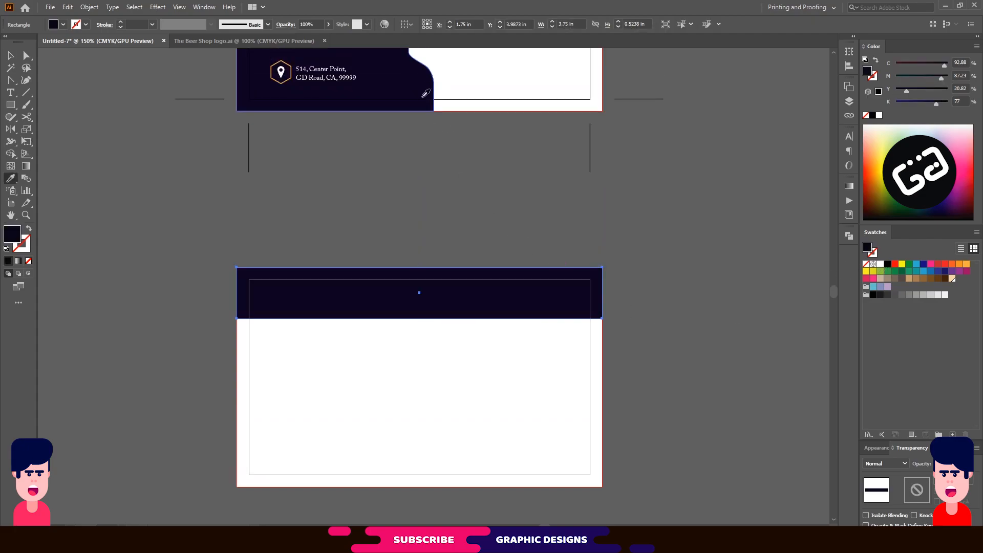
click(11, 56)
click(390, 212)
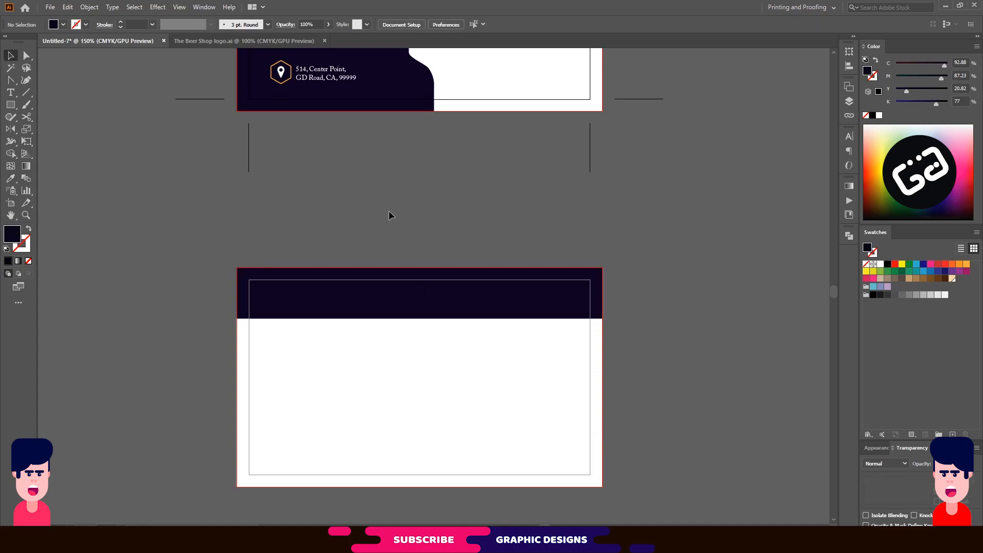
Alt-drag a copy of the navy band straight down to the card's bottom edge.
drag(453, 318, 453, 479)
click(656, 342)
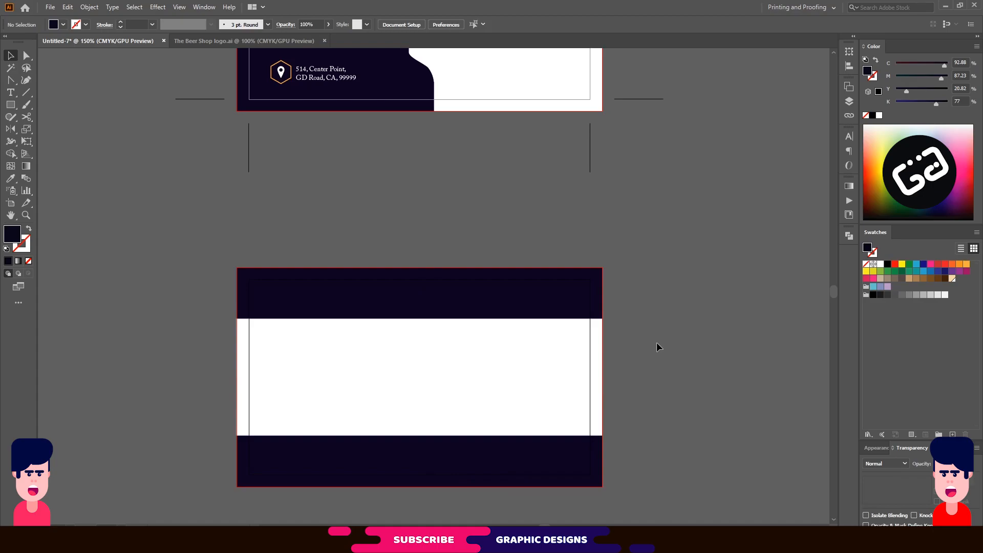
scroll(647, 327, down, 2)
scroll(647, 332, down, 1)
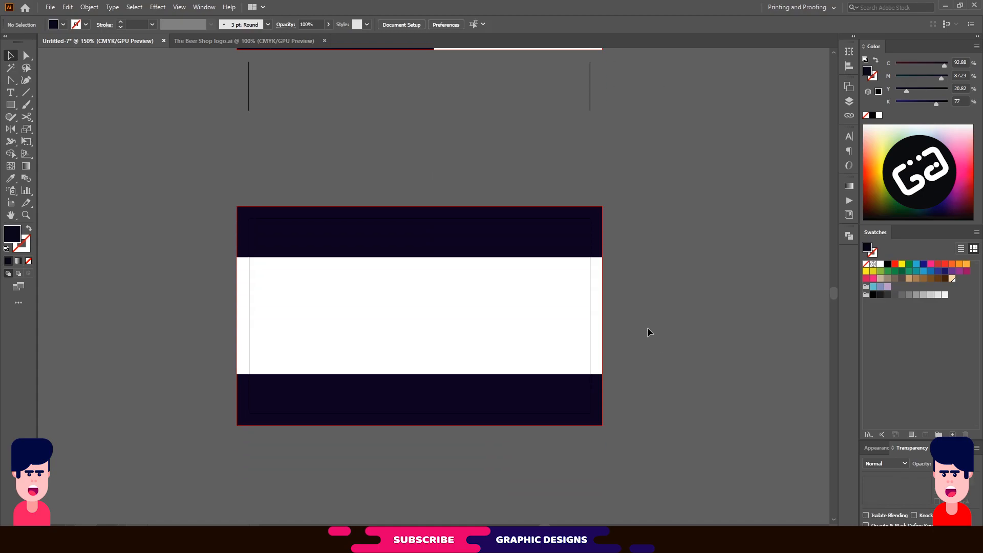
scroll(647, 333, up, 1)
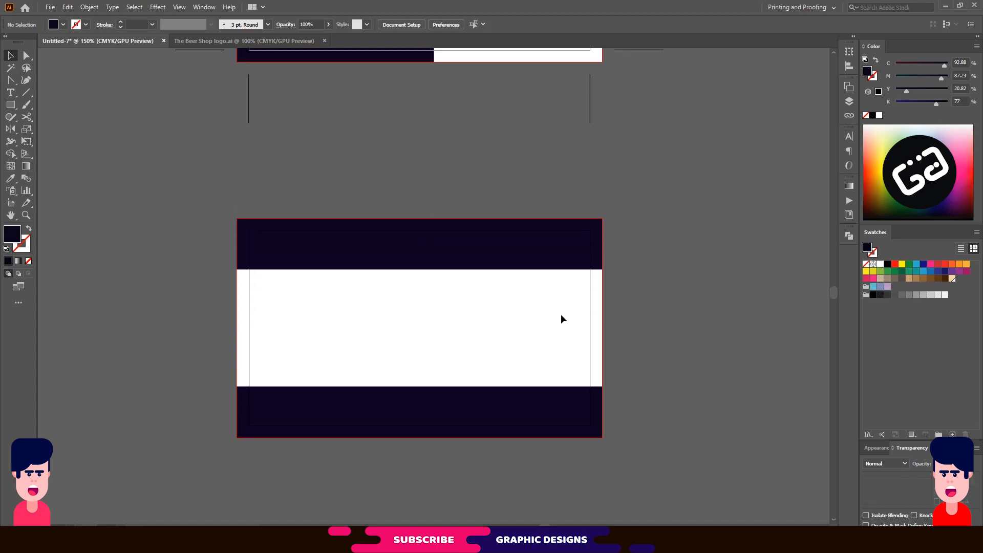
click(7, 107)
Draw a hexagon above the back card, level it, and colour it the band's orange.
click(49, 142)
drag(374, 155, 399, 186)
key(v)
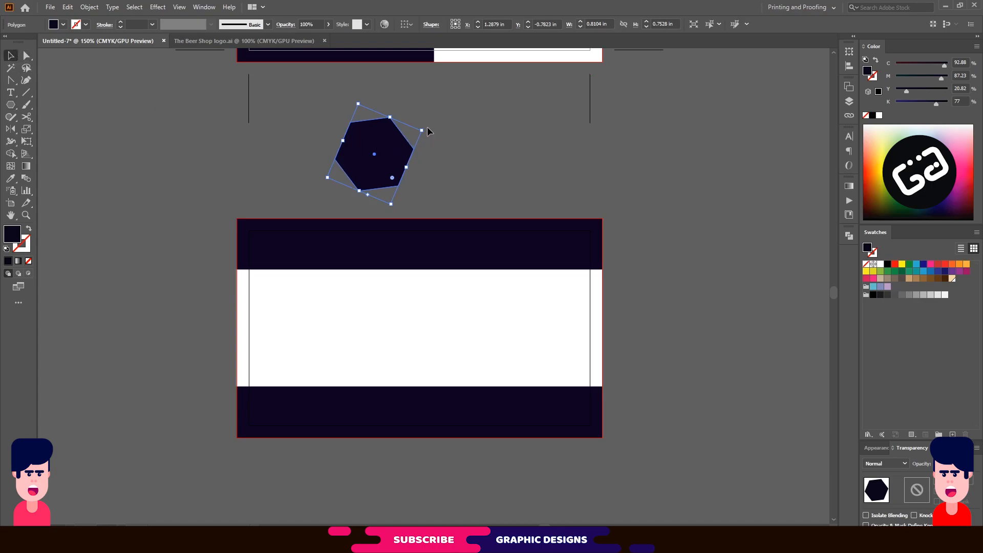
drag(424, 127, 407, 184)
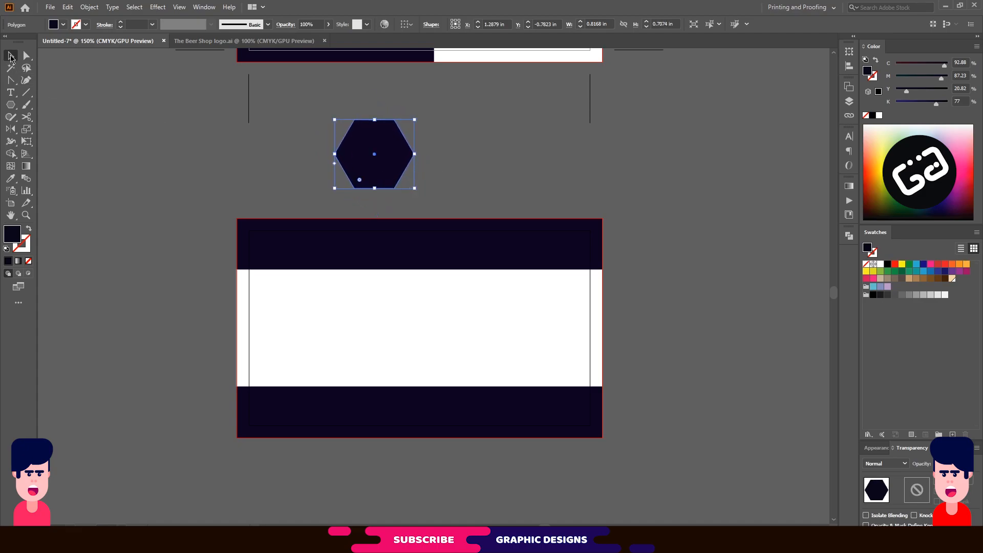
scroll(475, 157, up, 3)
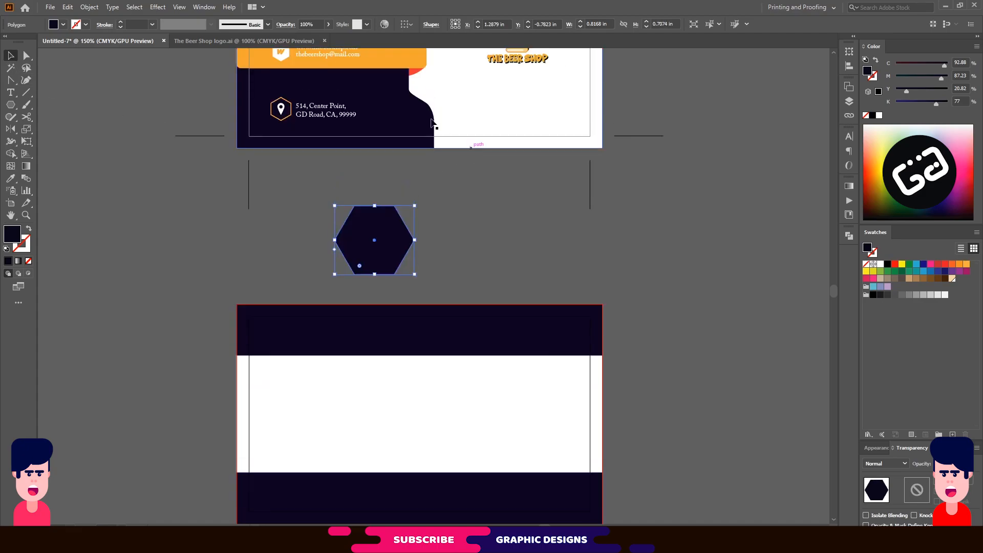
key(i)
click(376, 65)
key(v)
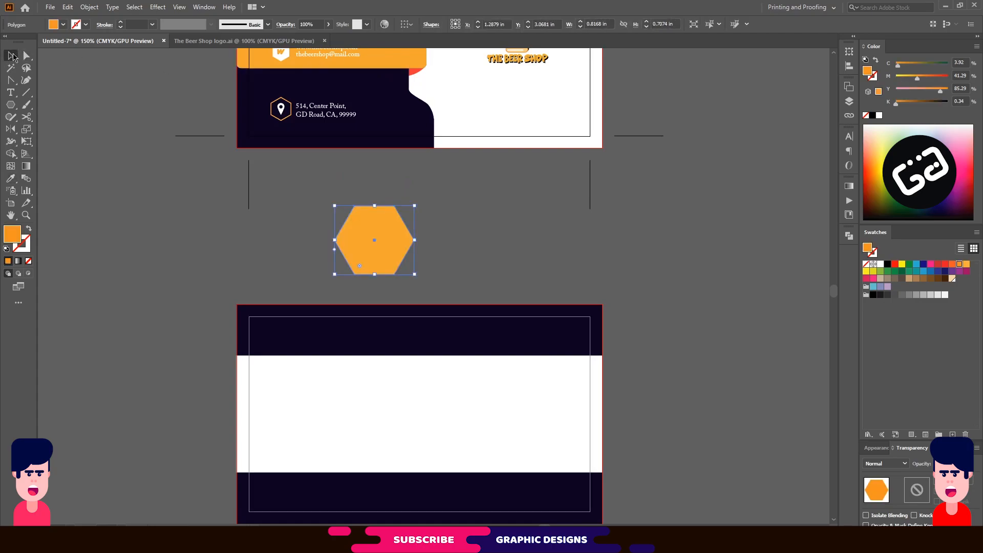
Shrink the orange hexagon and place copies 3.5 in apart on the white strip's side edges.
scroll(518, 211, down, 1)
drag(376, 208, 252, 392)
drag(289, 421, 614, 385)
click(663, 342)
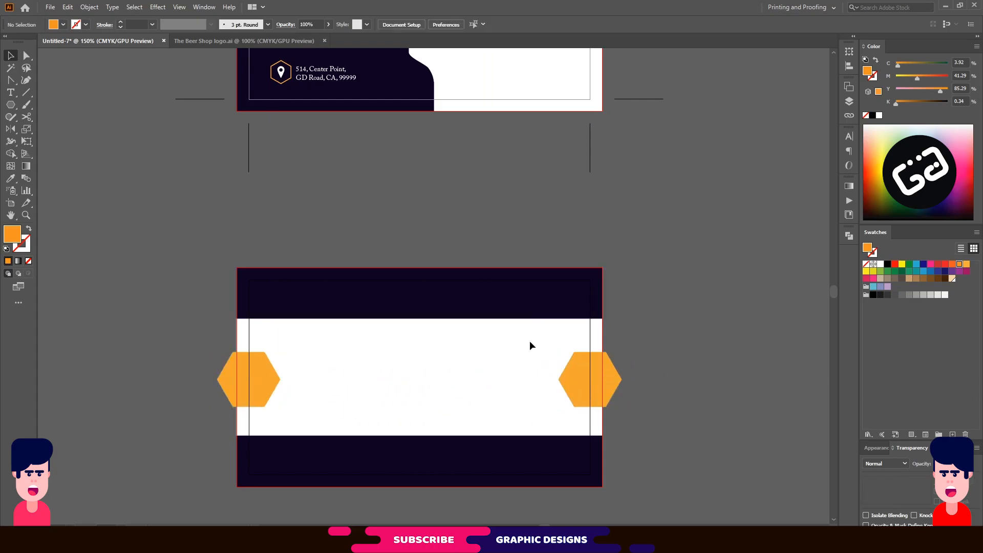
Group the two orange hexagons and check the white middle band.
click(263, 377)
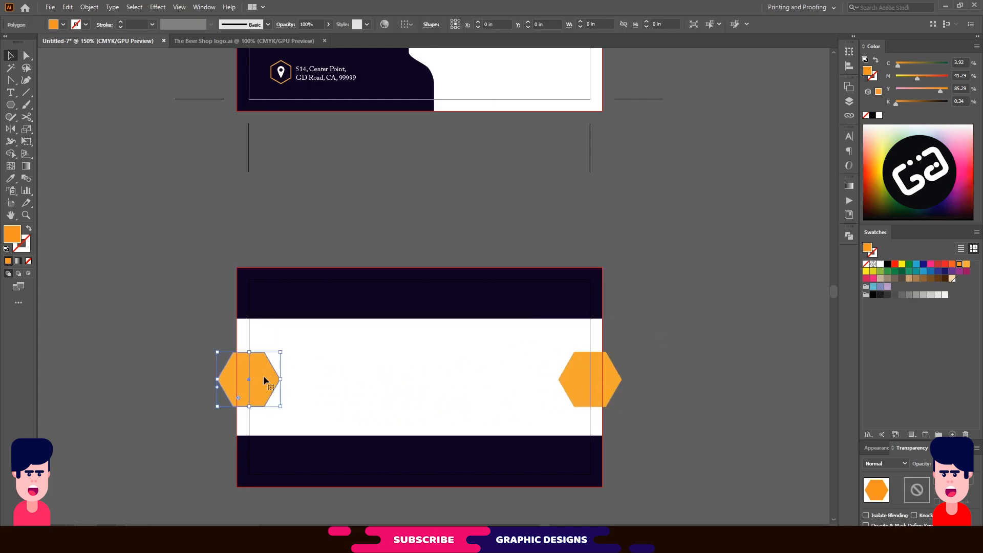
shift+click(575, 389)
key(ctrl)
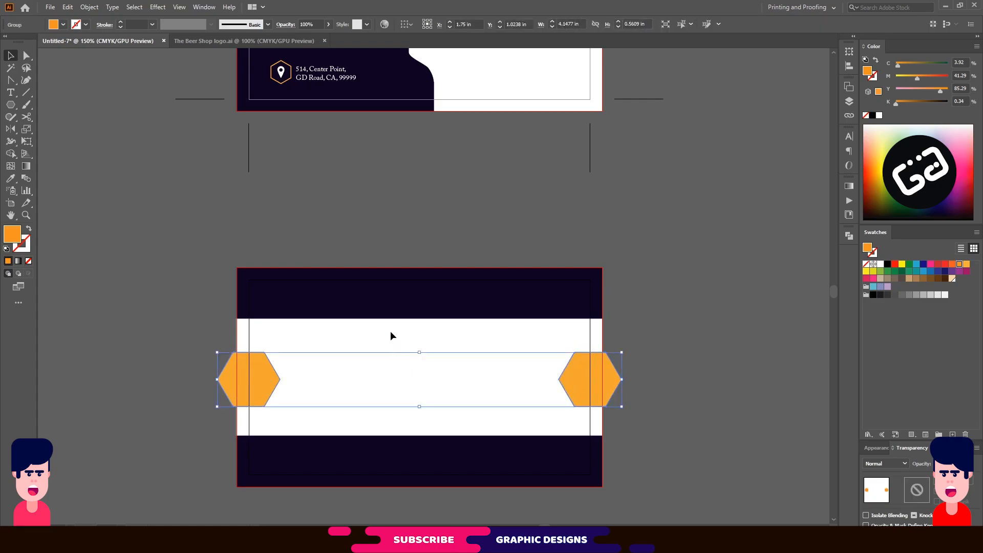
key(ctrl+shift+a)
click(490, 341)
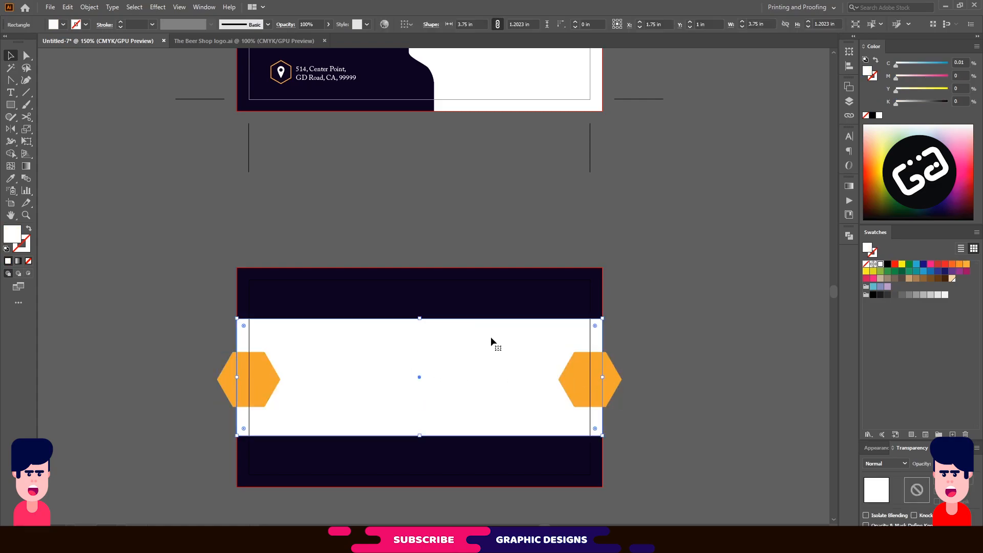
click(683, 303)
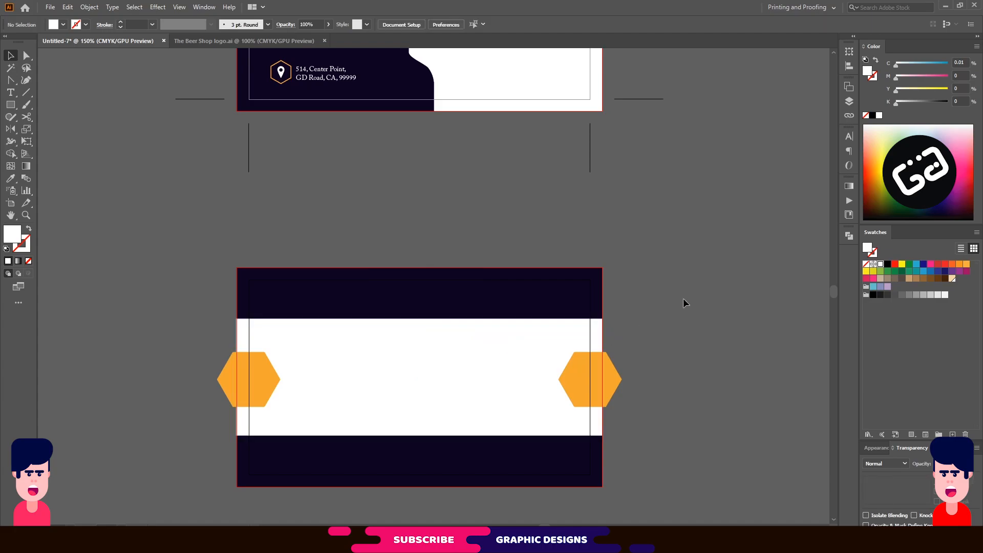
scroll(460, 454, down, 3)
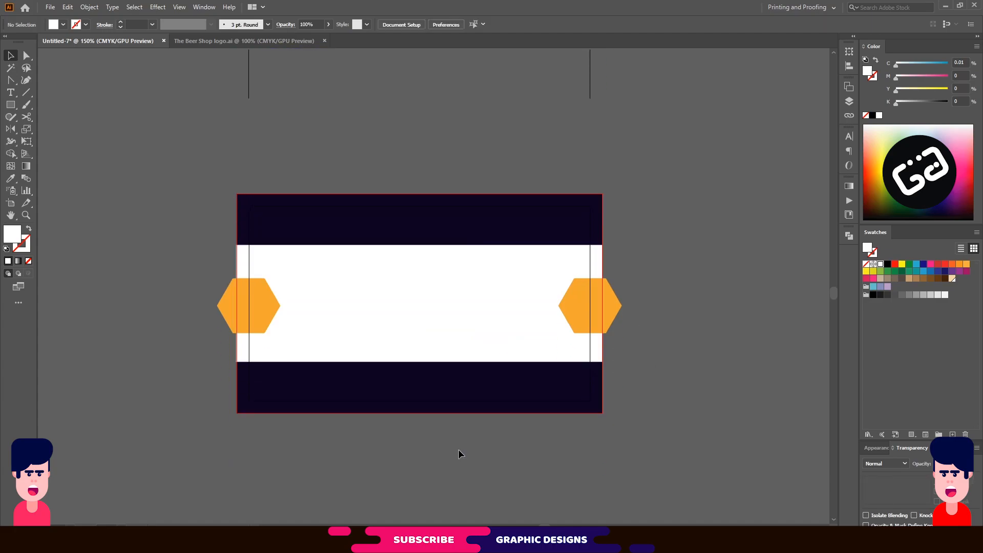
scroll(422, 392, up, 1)
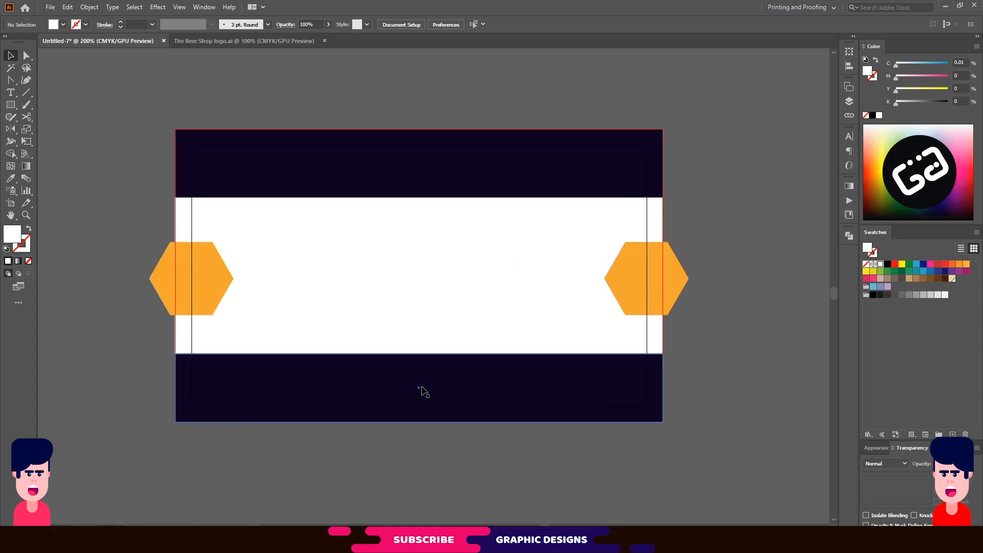
Draw a rectangle over the bottom dark band and fill it with the hexagons' orange.
click(427, 364)
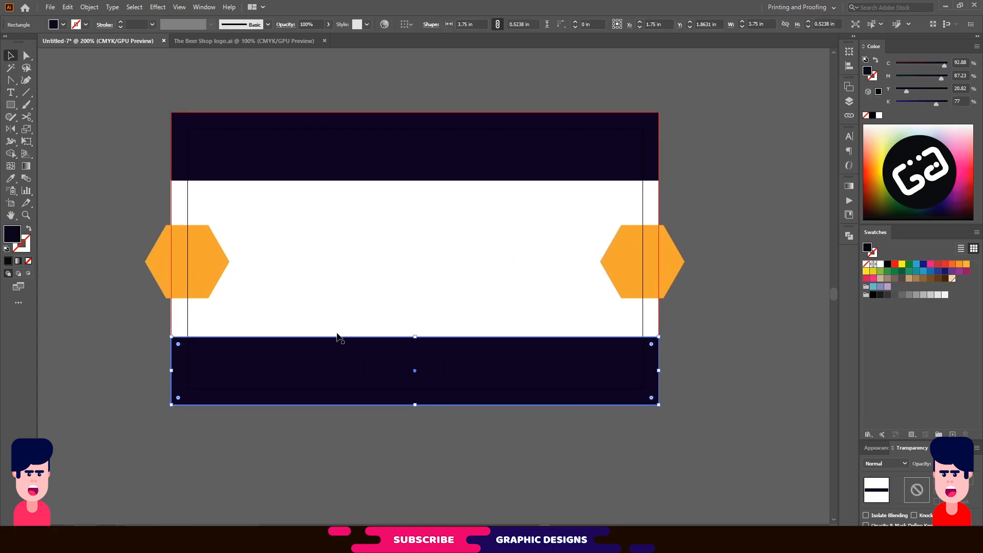
drag(11, 104, 60, 106)
mouse_move(325, 320)
mouse_down()
mouse_move(496, 359)
mouse_move(562, 360)
mouse_up()
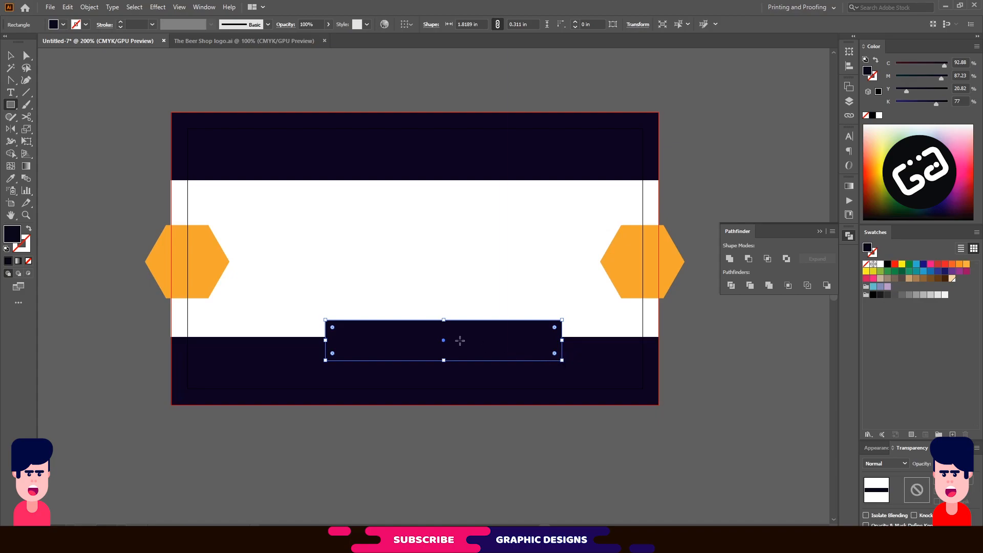
key(i)
click(627, 267)
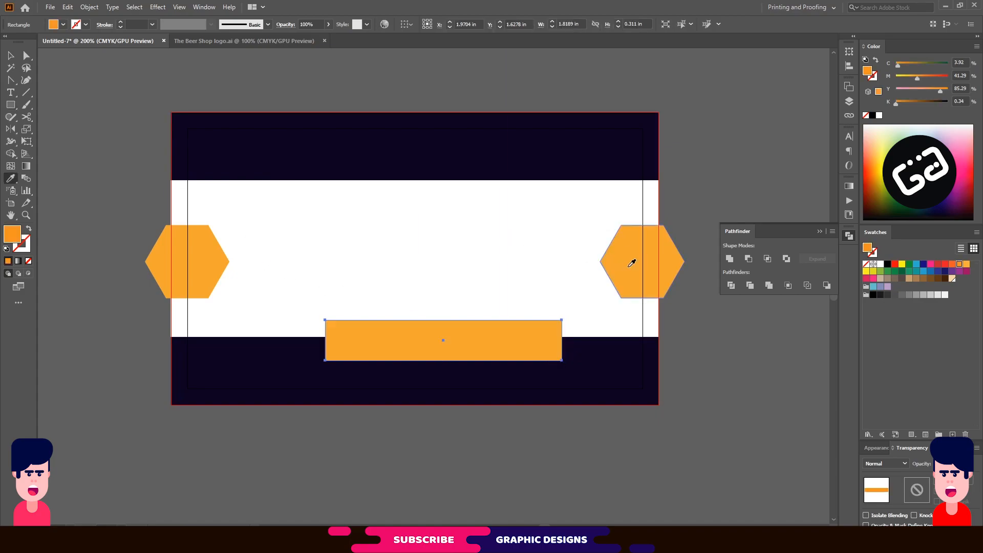
Horizontally centre the 1.8189 × 0.311 in orange bar on the bottom navy band.
click(10, 55)
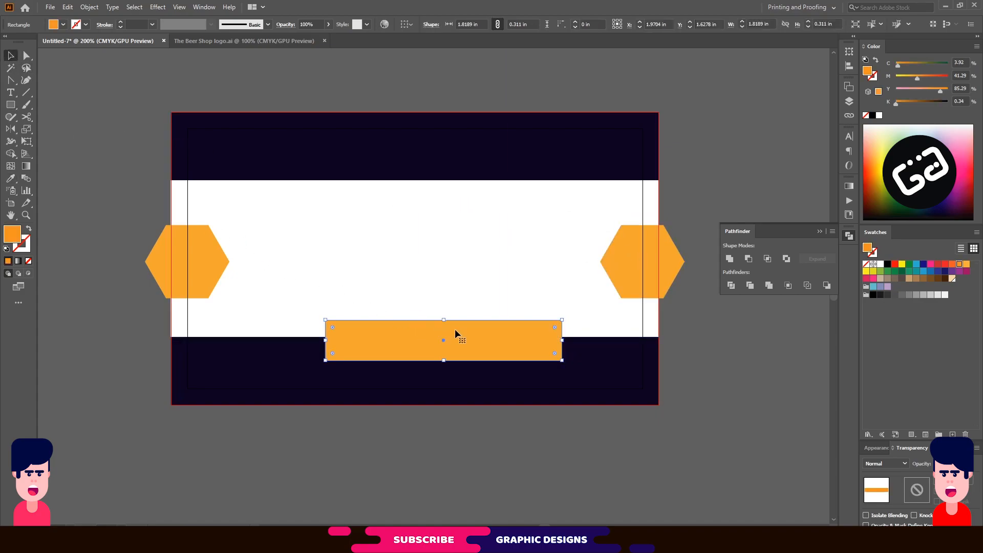
mouse_move(474, 328)
mouse_down()
mouse_move(459, 328)
mouse_move(470, 328)
mouse_up()
shift+click(574, 375)
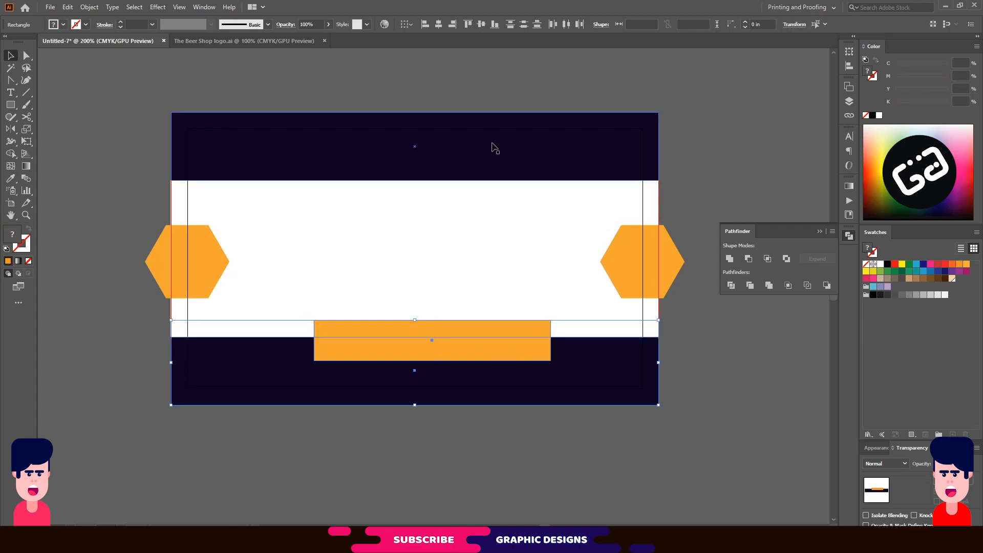
click(438, 24)
drag(492, 373, 485, 379)
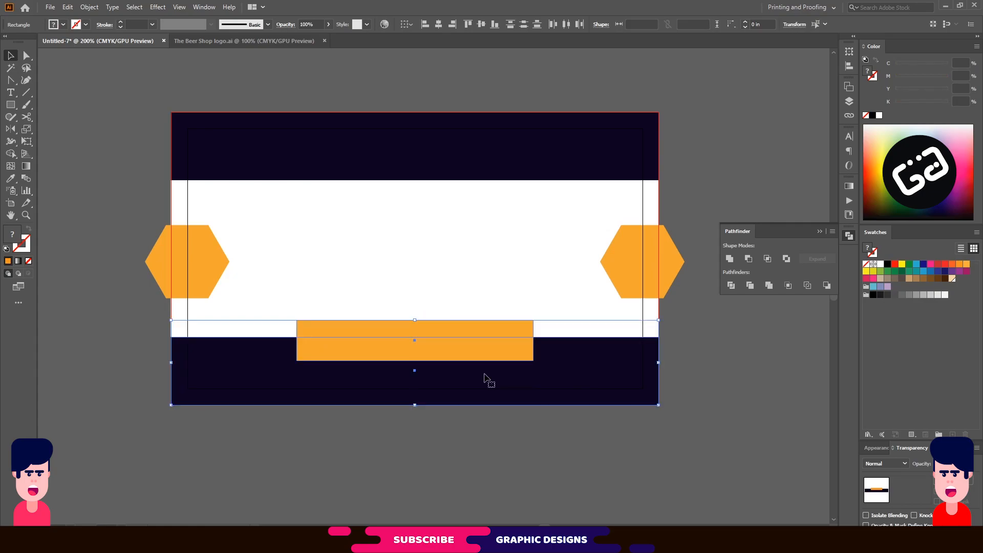
click(466, 268)
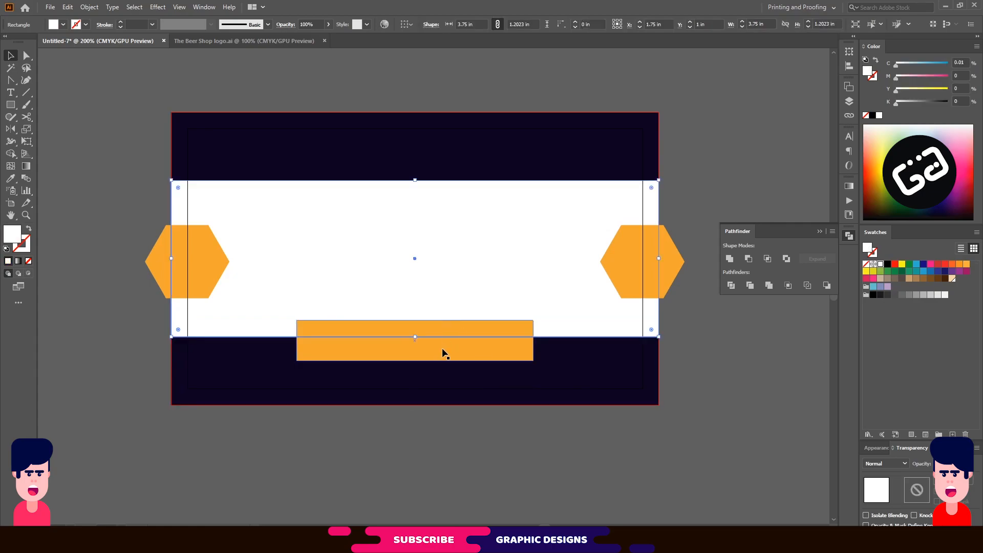
click(443, 353)
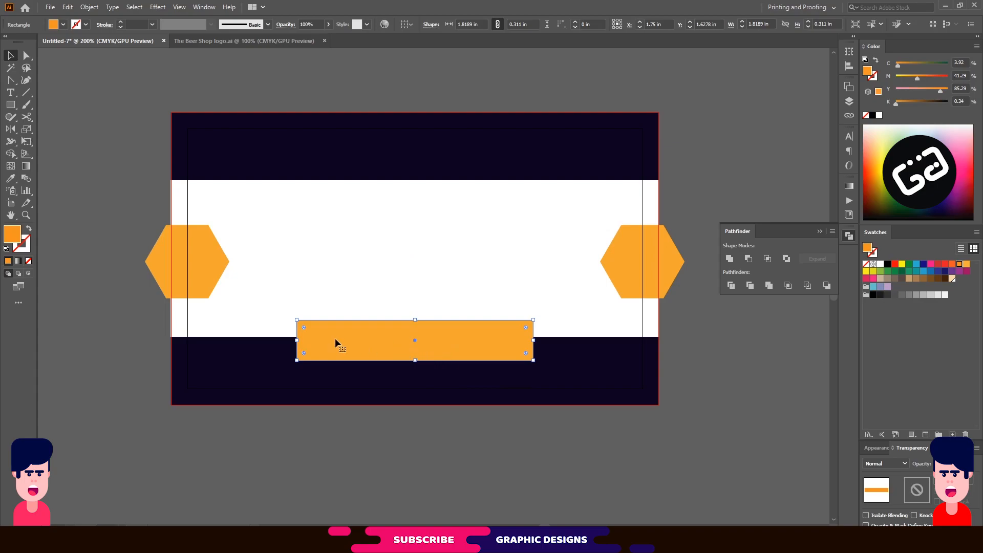
Perspective-distort the orange rectangle into a trapezoid and make it shorter.
click(27, 141)
click(75, 128)
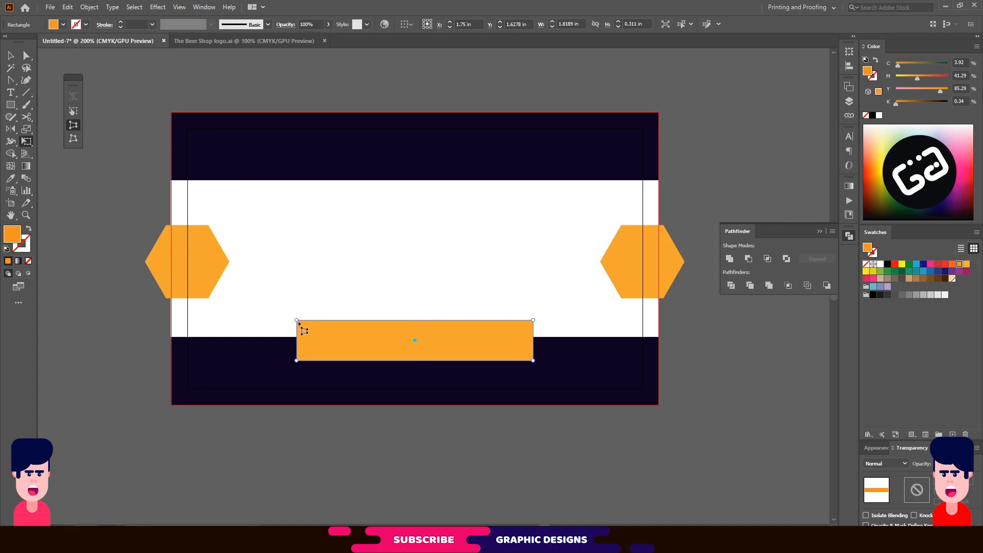
drag(297, 320, 322, 324)
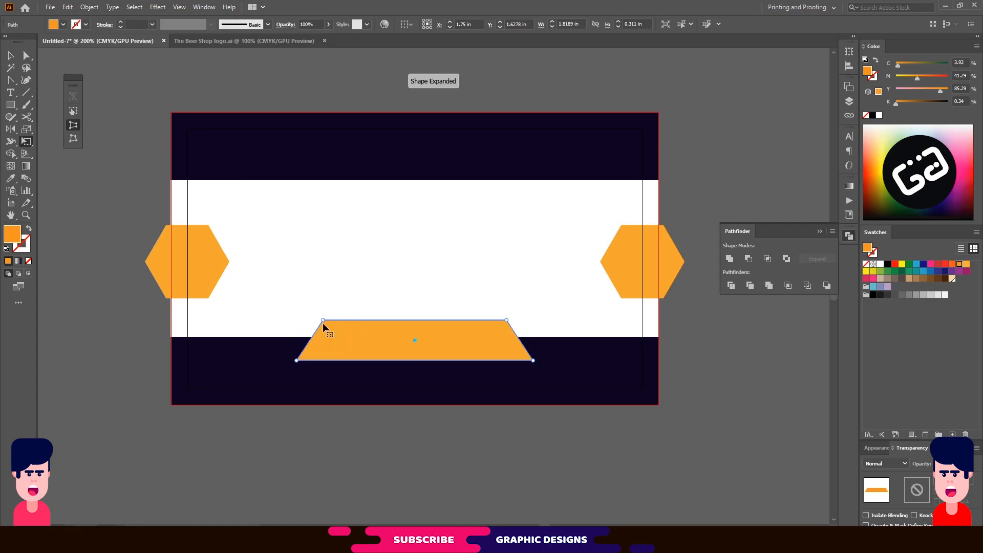
key(v)
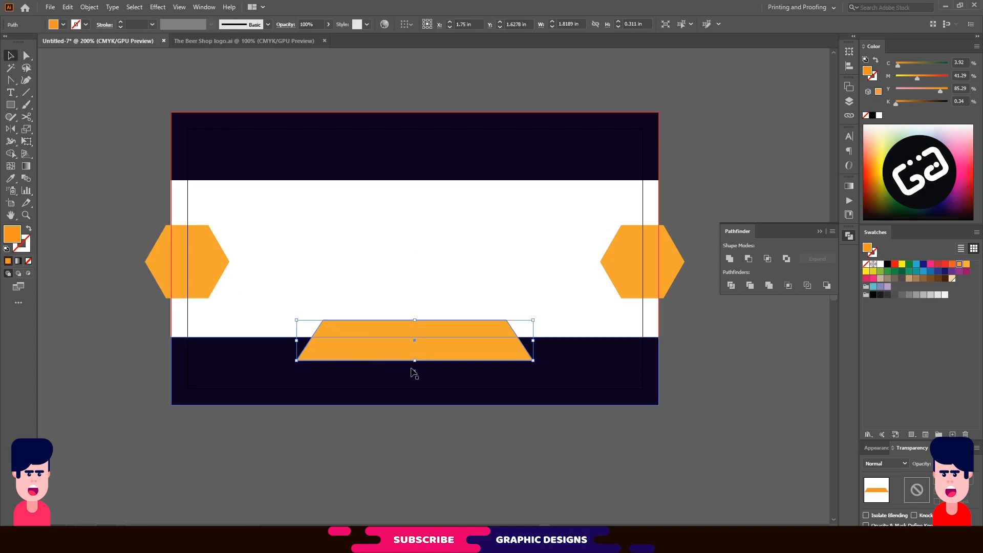
drag(416, 360, 414, 352)
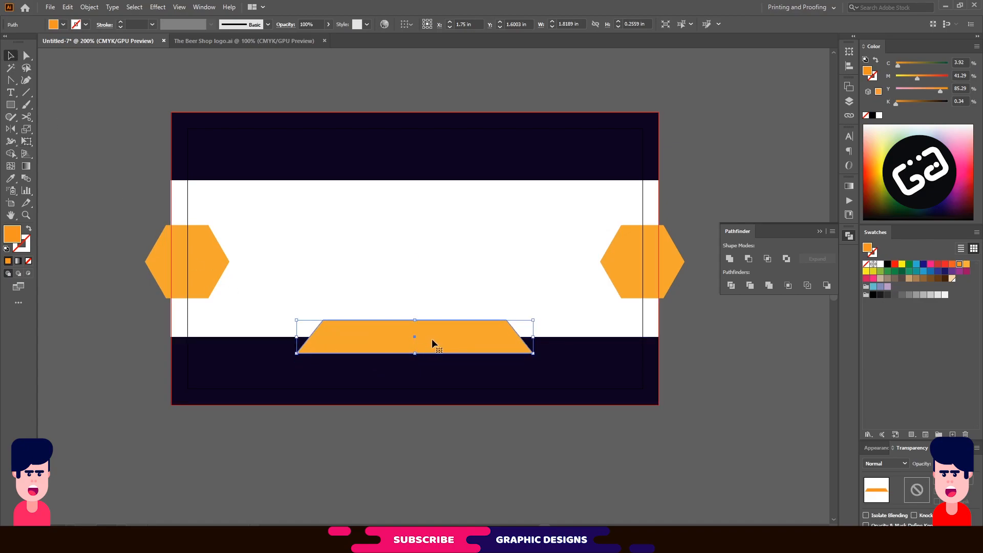
key(a)
key(v)
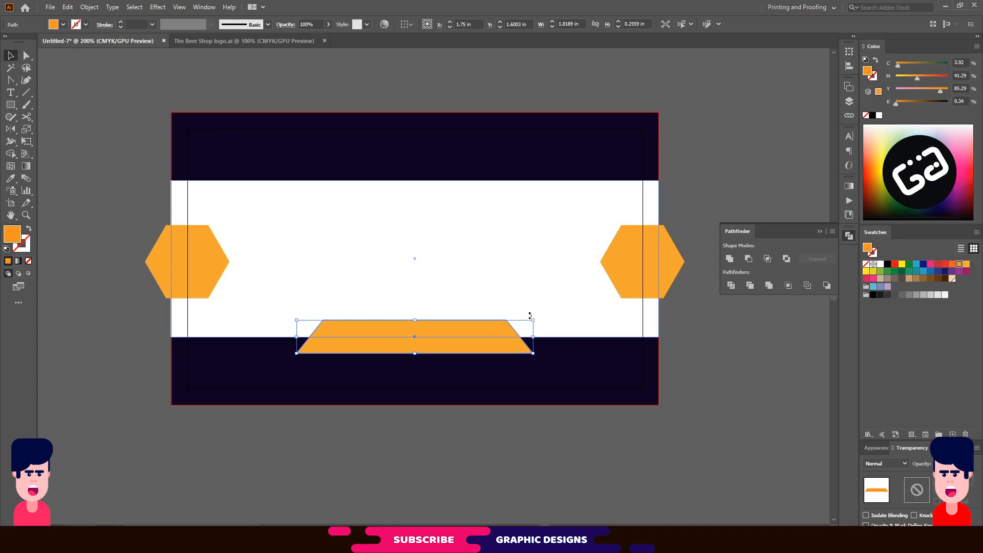
Add a 180°-rotated copy below it and scale the pair to about 2.04 × 0.43 in.
drag(537, 317, 322, 369)
drag(437, 345, 440, 365)
shift+click(427, 332)
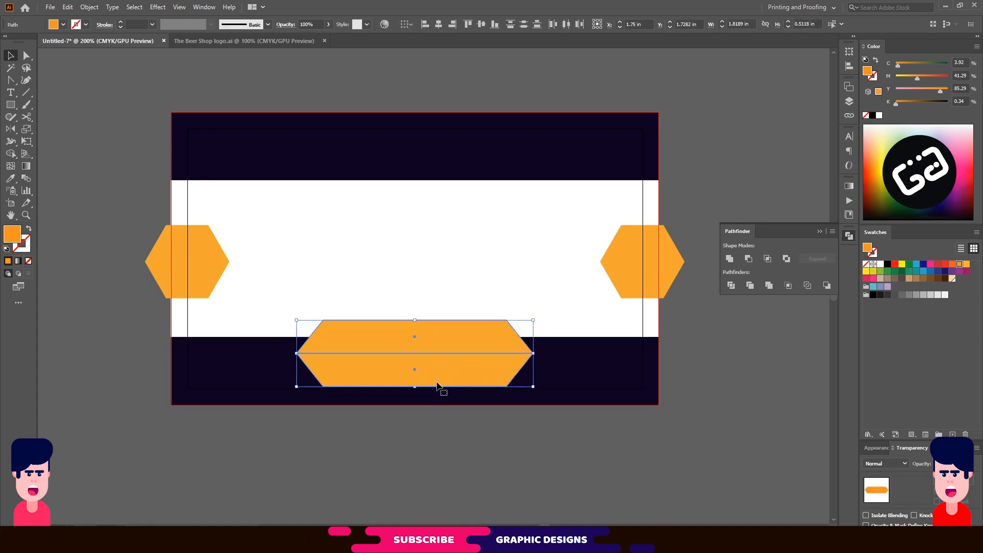
drag(415, 387, 415, 357)
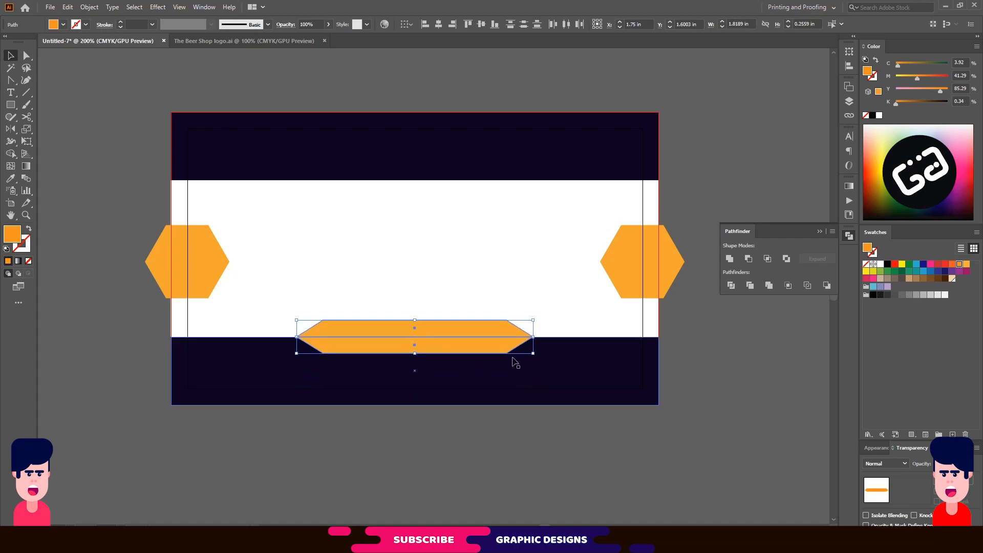
drag(534, 354, 547, 359)
mouse_move(416, 359)
mouse_down()
mouse_move(416, 371)
mouse_move(426, 353)
mouse_up()
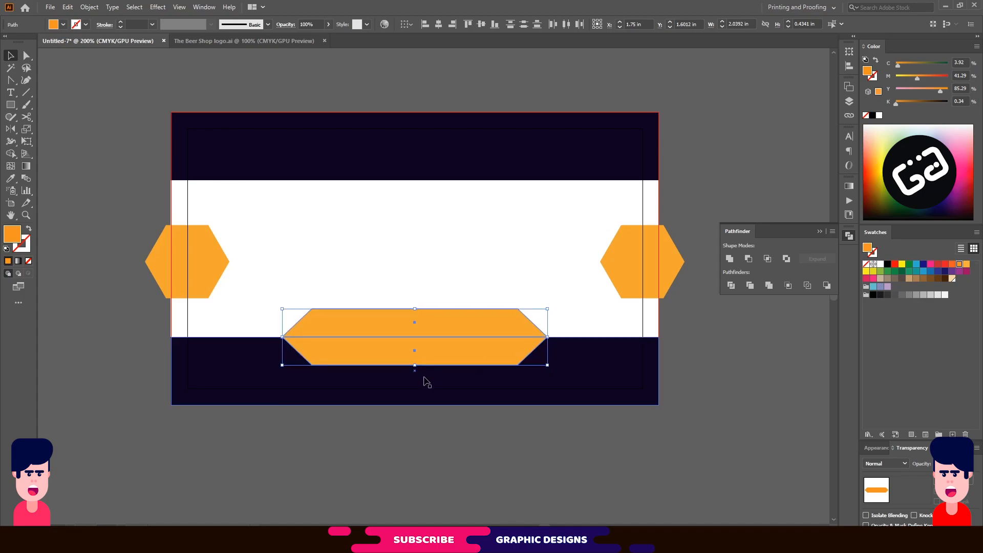
Unite the two orange trapezoids into one elongated hexagon with Pathfinder.
click(422, 437)
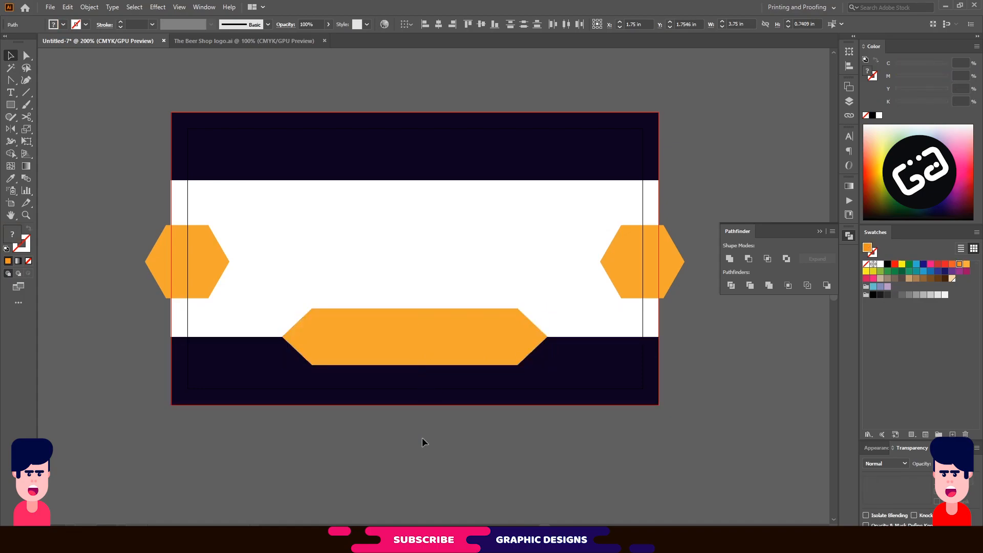
click(418, 341)
shift+click(423, 322)
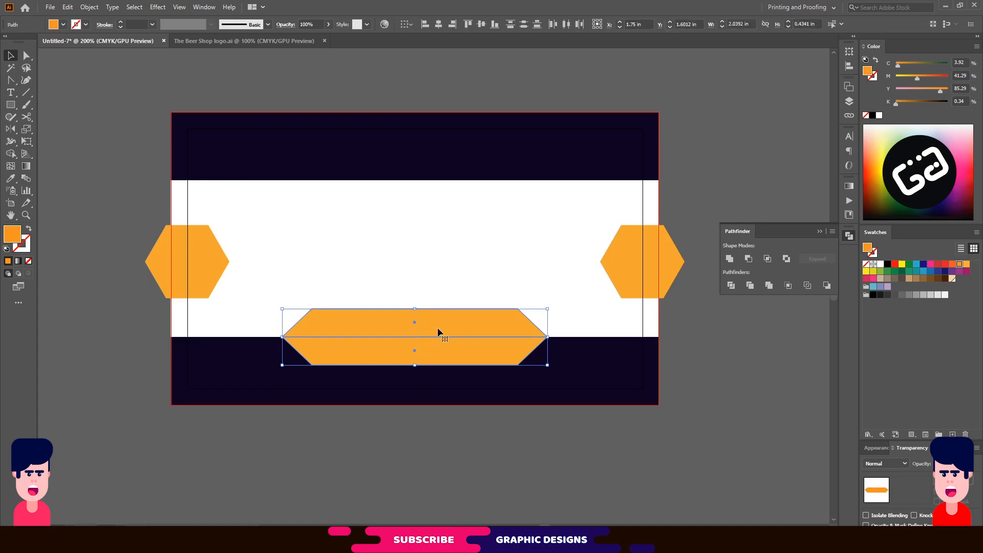
click(729, 259)
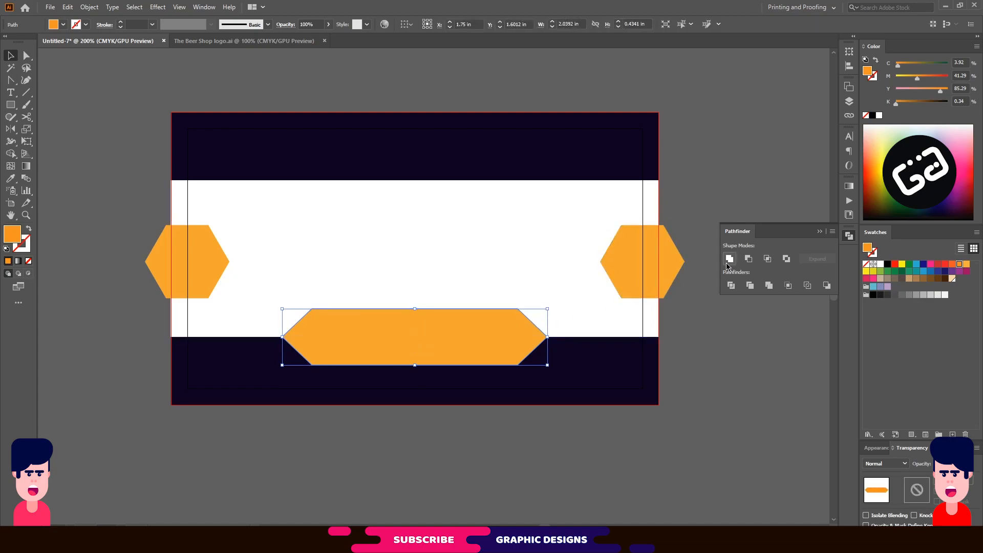
Divide the hexagon with the bottom dark band and ungroup the resulting pieces.
click(480, 388)
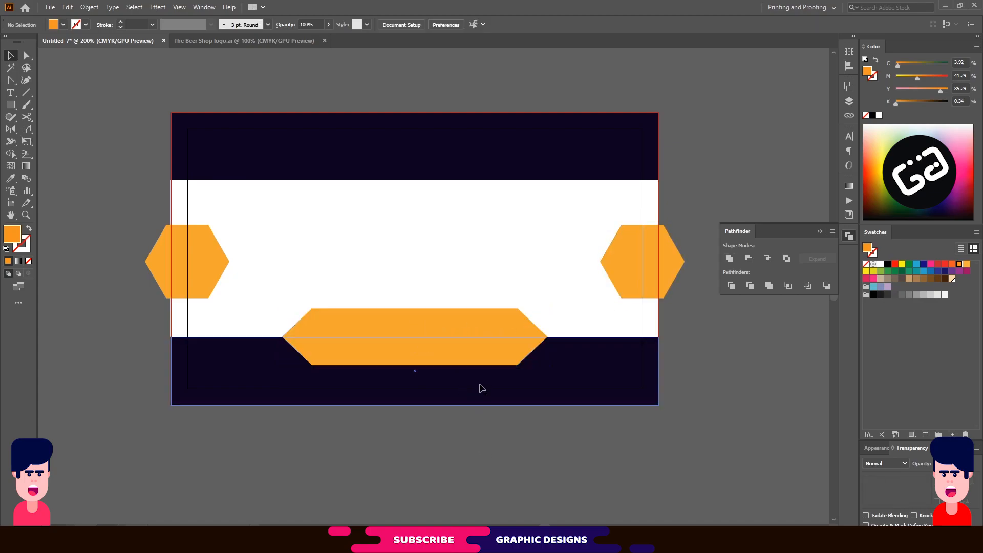
shift+click(468, 332)
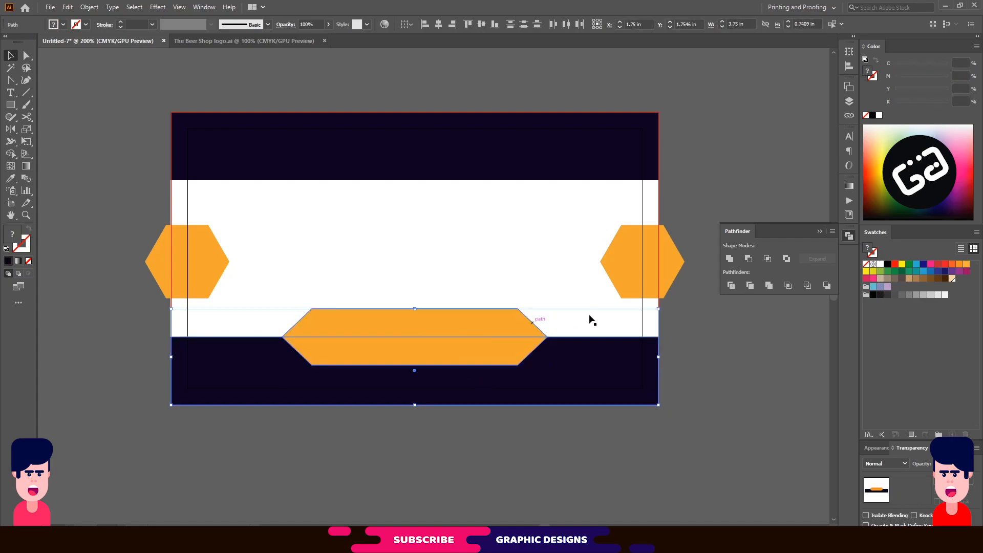
click(731, 285)
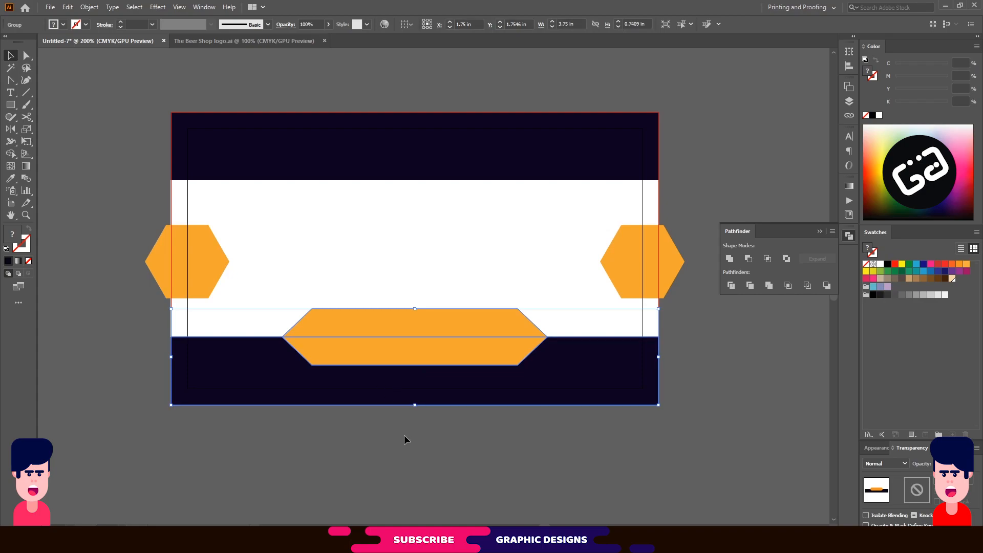
right_click(404, 380)
click(433, 283)
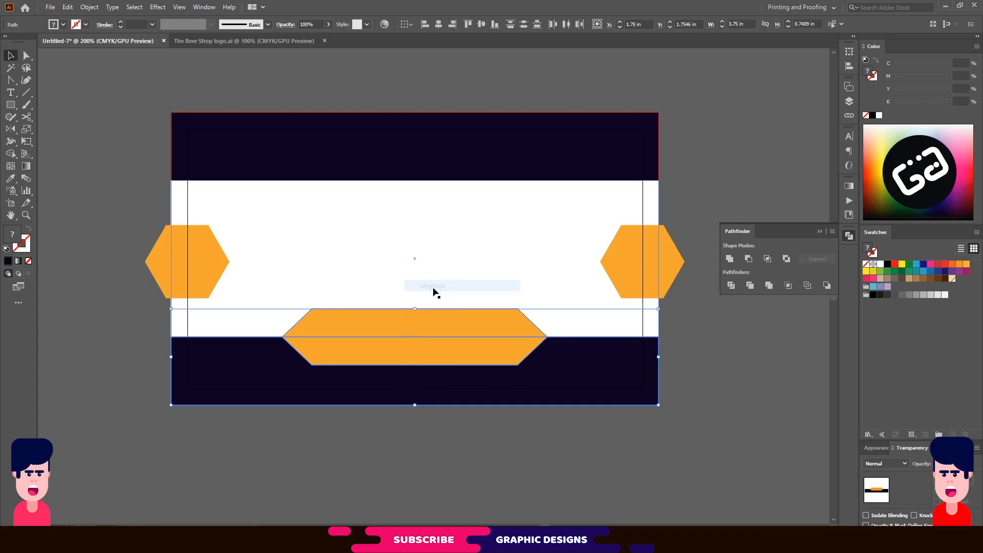
click(435, 428)
click(385, 374)
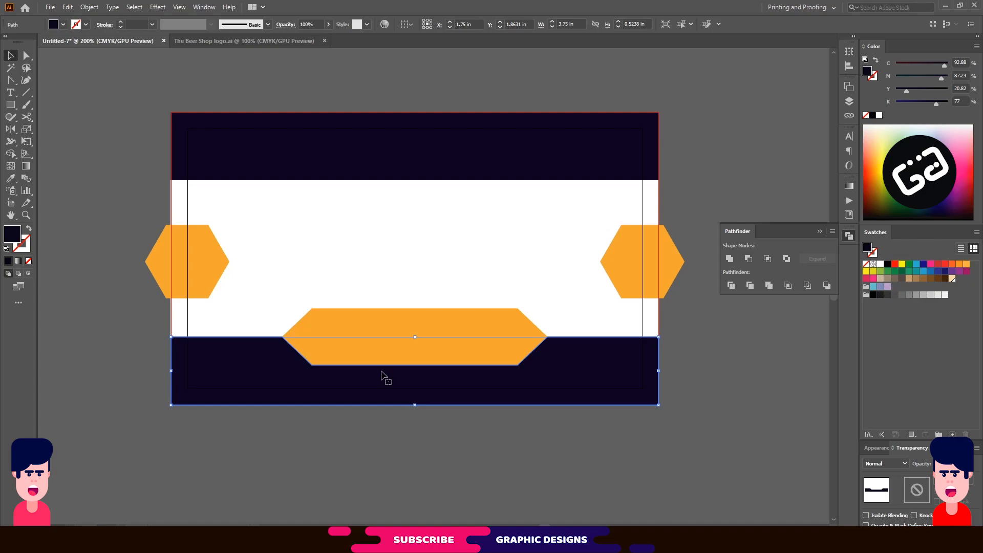
Round the navy notch corners to about 0.22 in, lower the hexagon, and round its corners.
key(a)
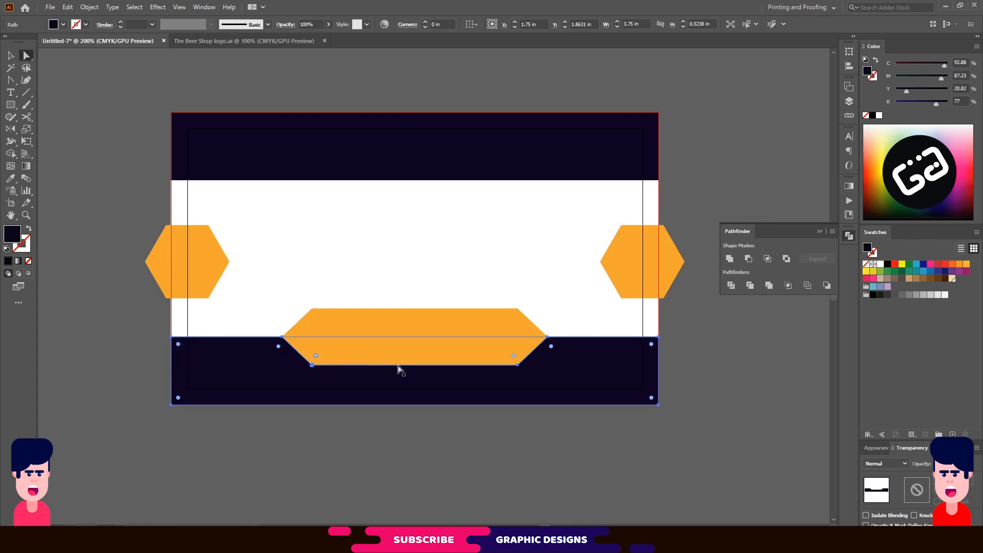
drag(551, 346, 568, 365)
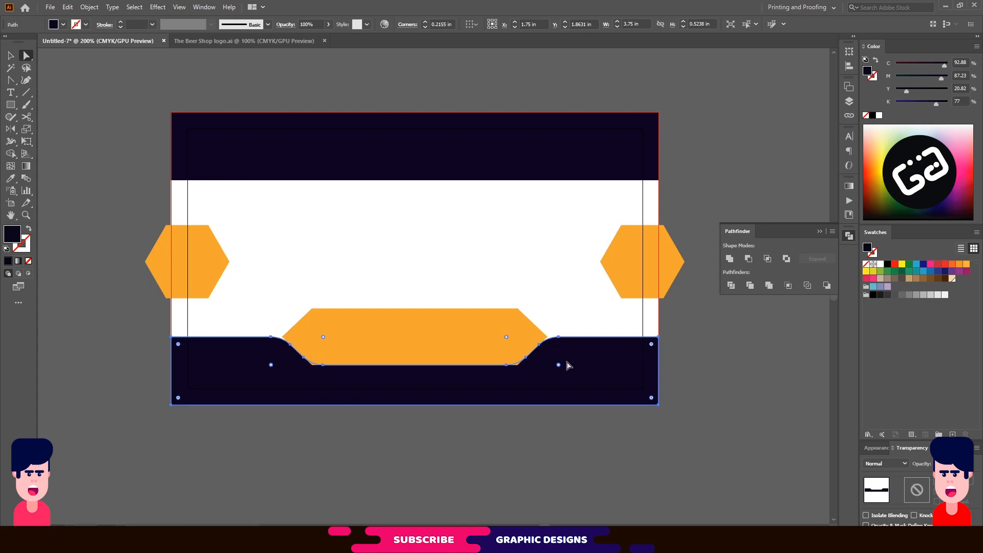
click(410, 342)
drag(407, 339, 405, 353)
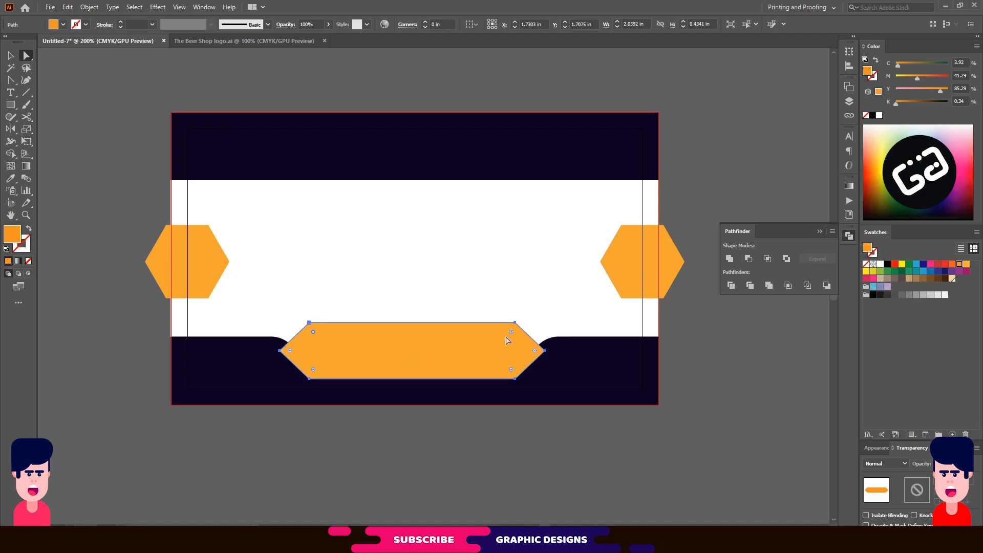
mouse_move(511, 334)
mouse_down()
mouse_move(502, 355)
mouse_move(508, 344)
mouse_up()
Nudge the rounded orange hexagon further into the notch and close the Pathfinder panel.
click(11, 55)
click(93, 152)
drag(408, 335, 407, 346)
click(434, 429)
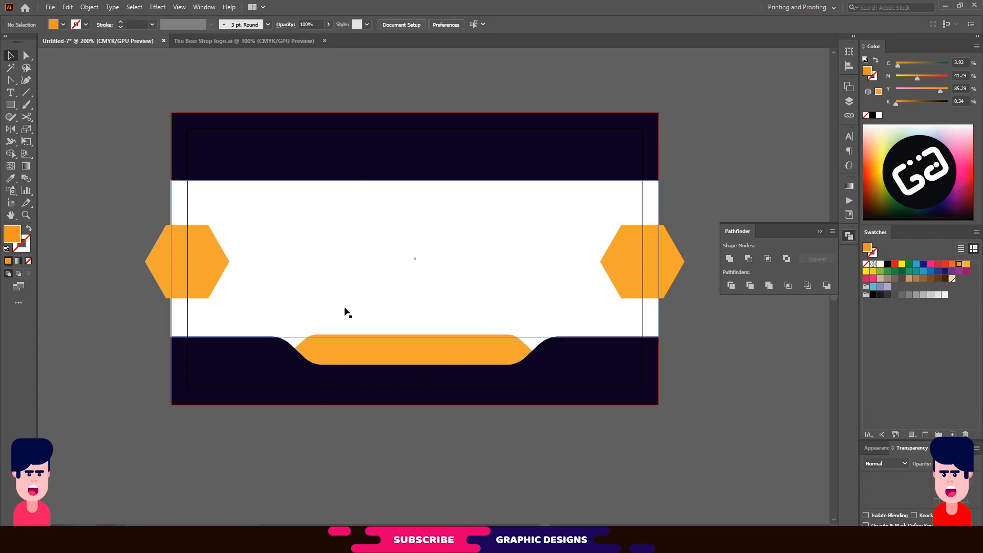
click(820, 232)
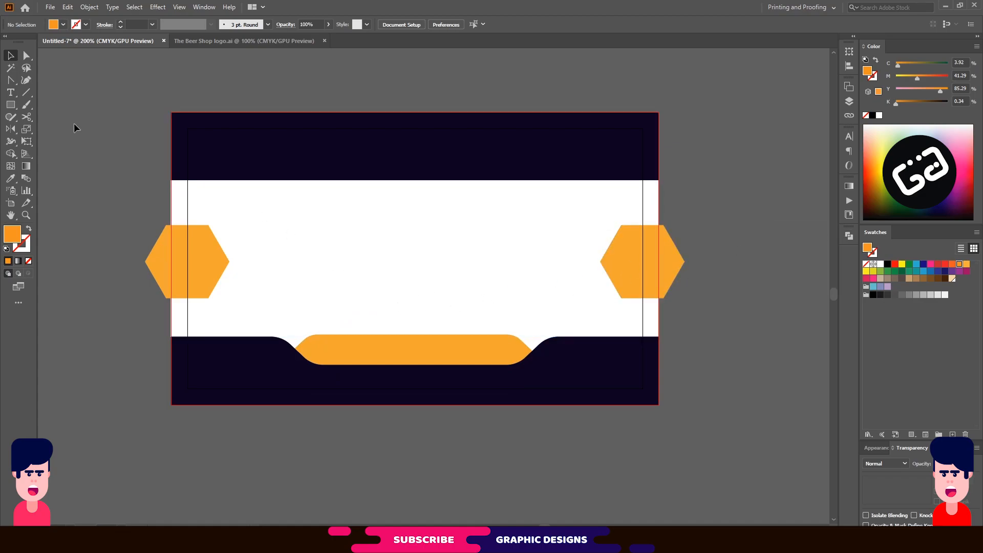
Copy the Beer Shop logo into the card, shrink it to about half an inch and centre it on the white band.
click(207, 40)
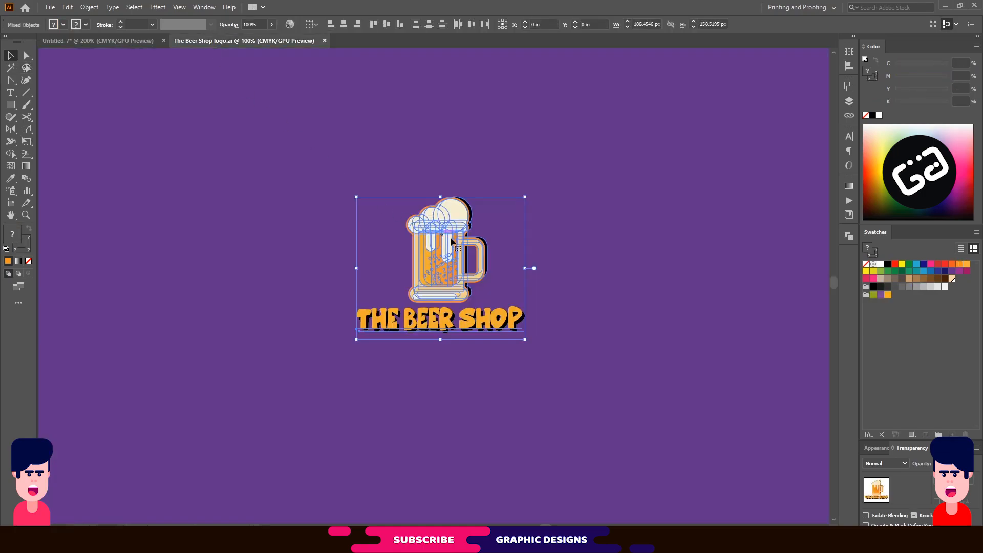
drag(428, 221, 428, 258)
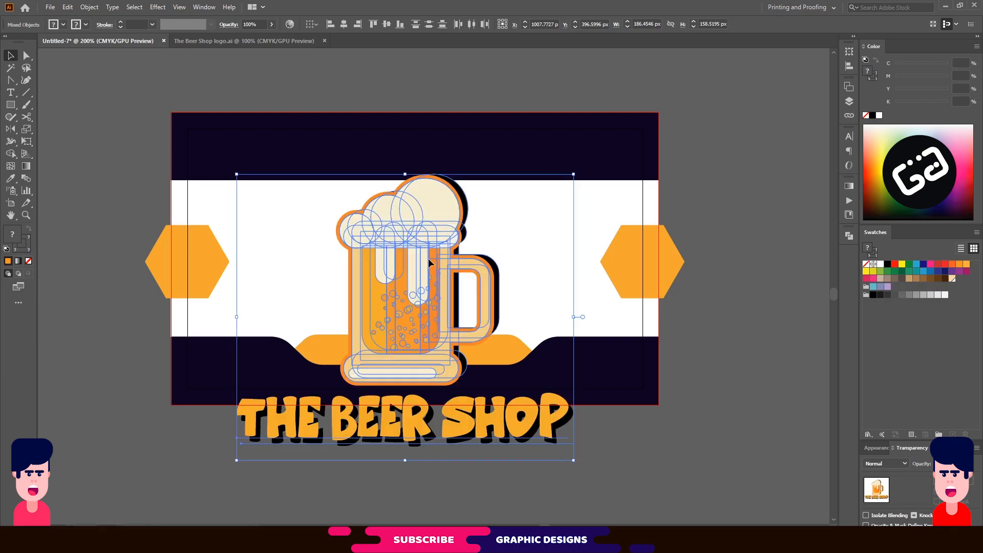
drag(575, 460, 449, 367)
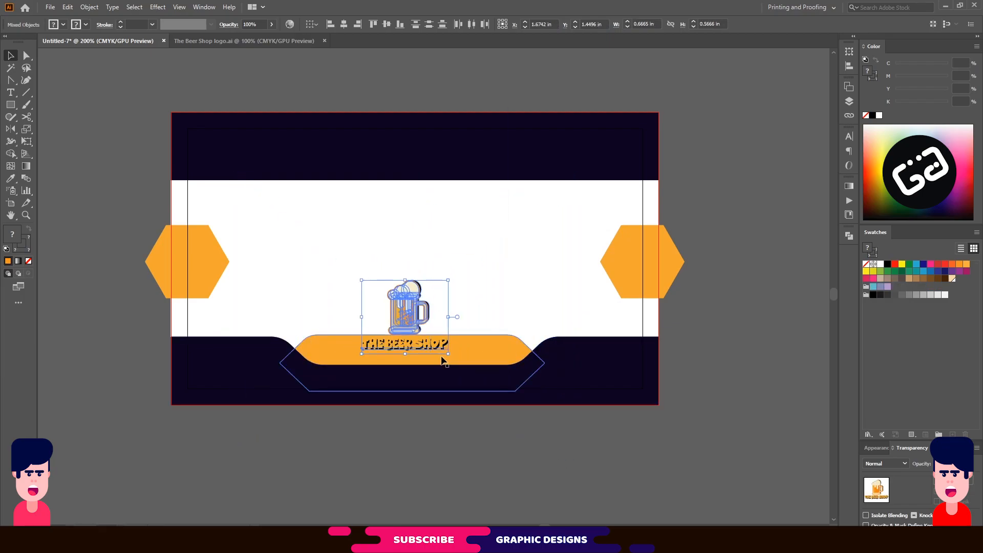
drag(408, 313, 413, 256)
click(483, 277)
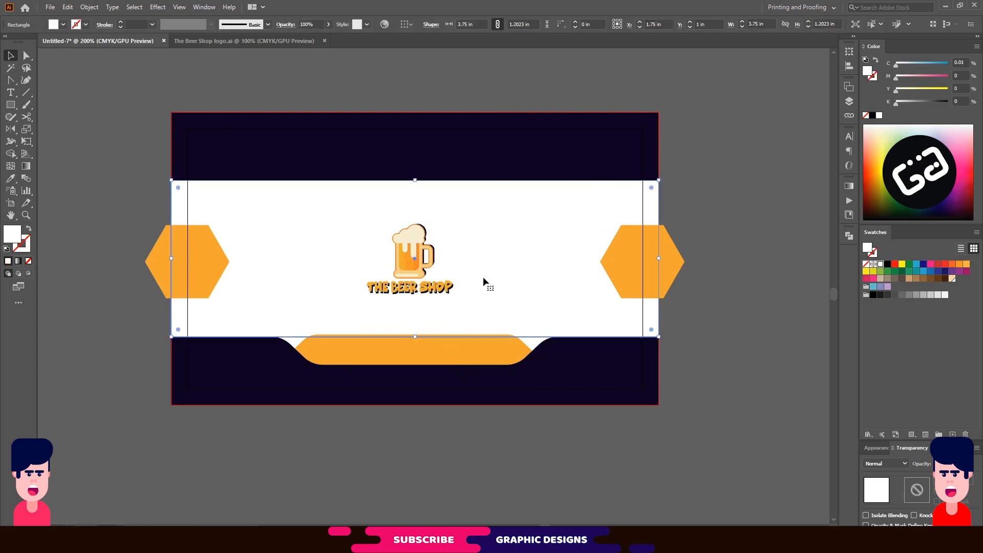
click(428, 348)
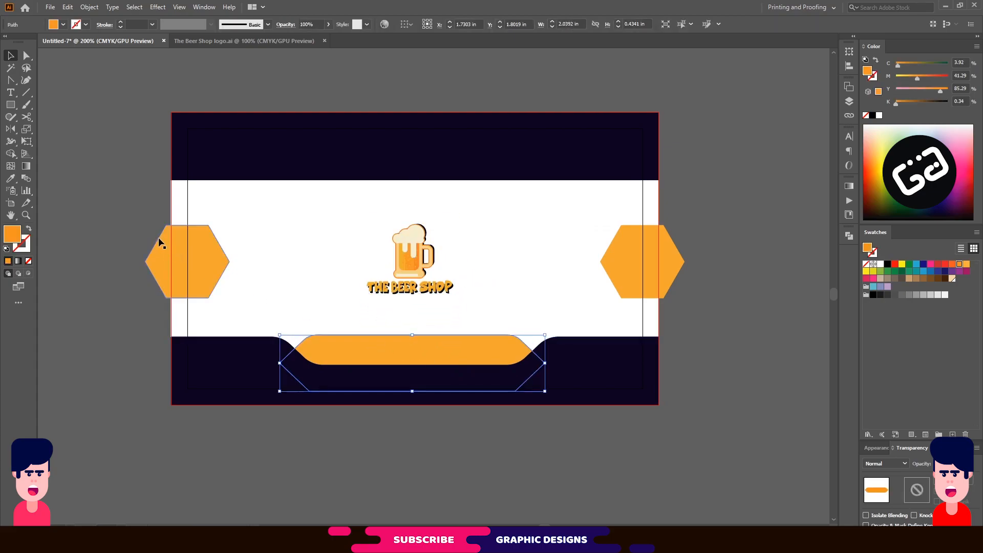
click(109, 191)
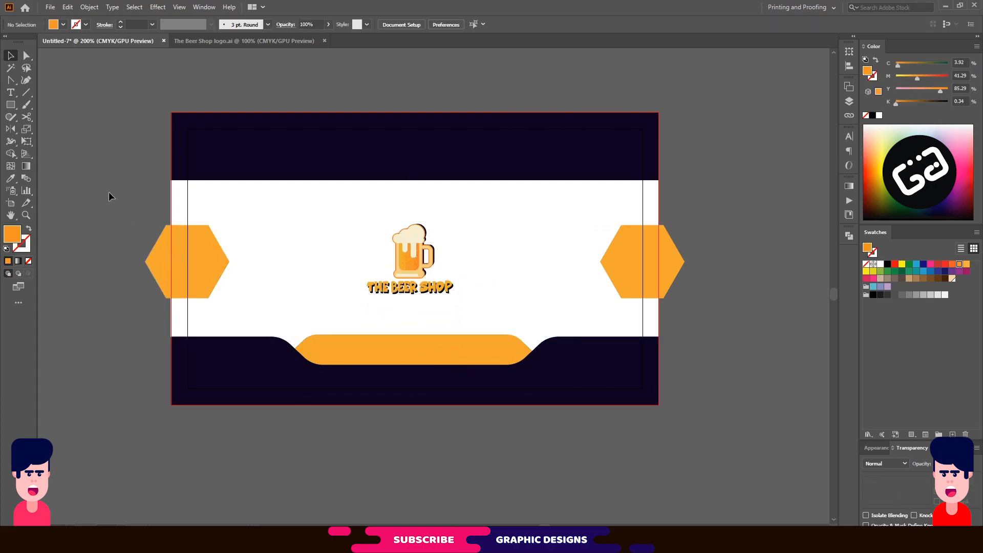
click(16, 95)
click(323, 91)
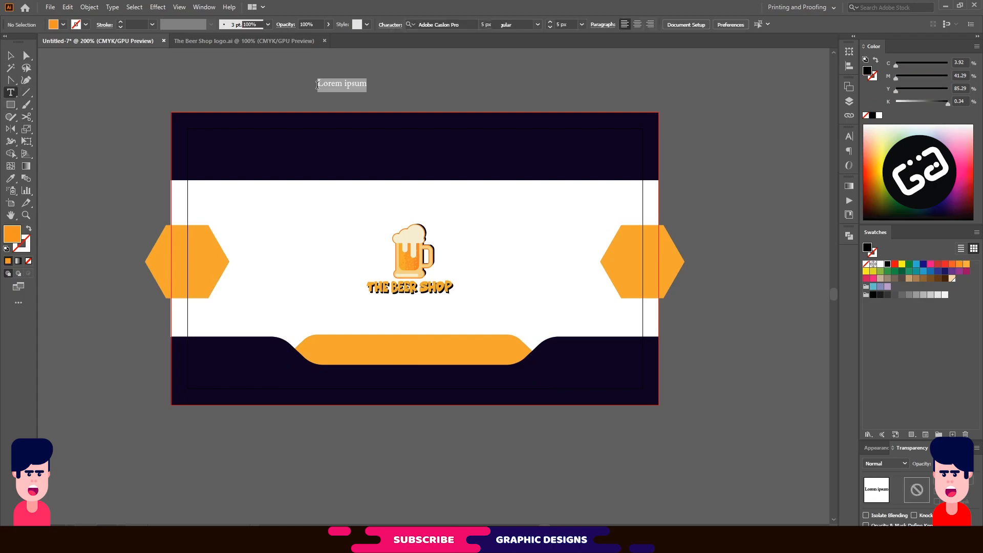
text(w)
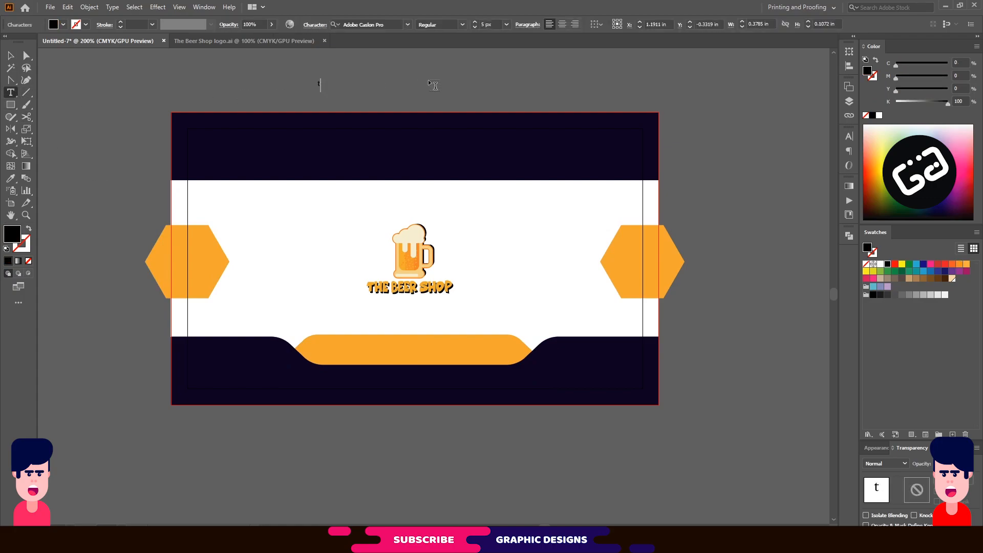
text(ww.thebeershop.com)
key(Escape)
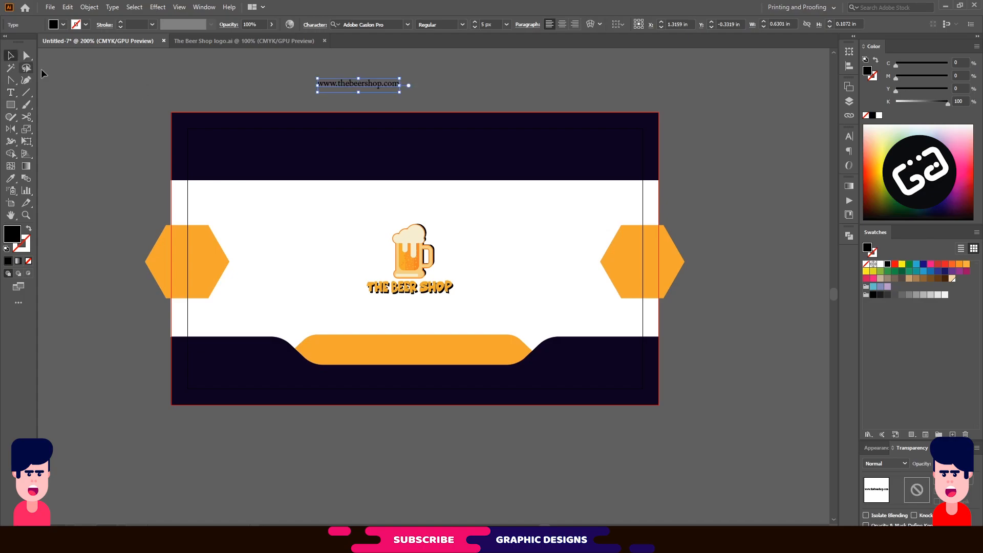
click(880, 263)
drag(376, 82, 433, 349)
click(460, 418)
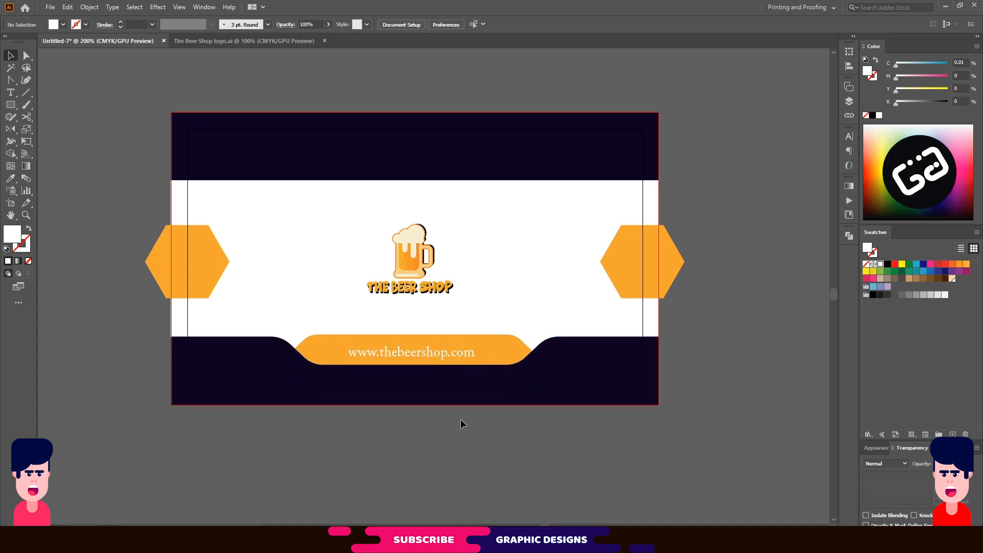
Draw a 3.5 × 2 in rectangle and centre it over the back card.
click(13, 106)
click(328, 214)
text(3.5)
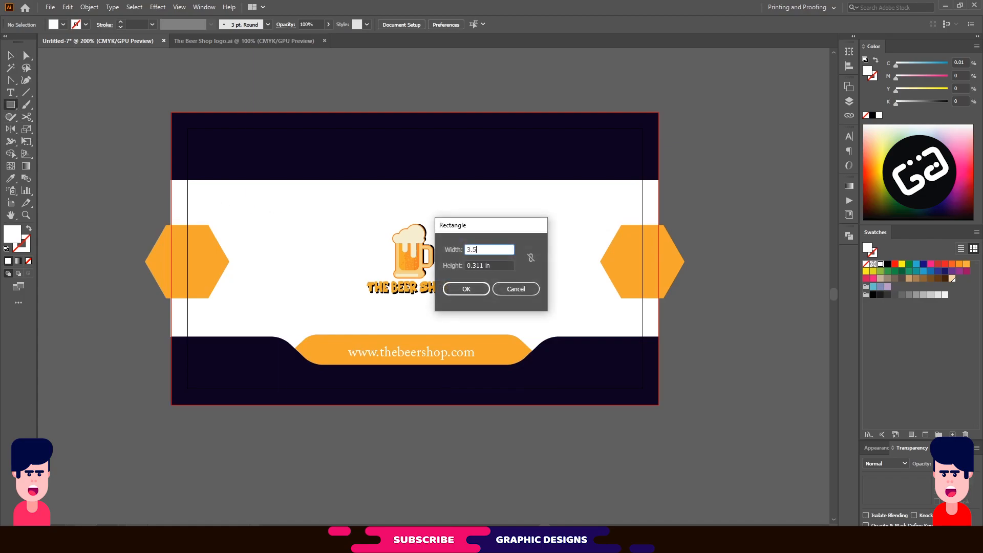
key(Tab)
text(2)
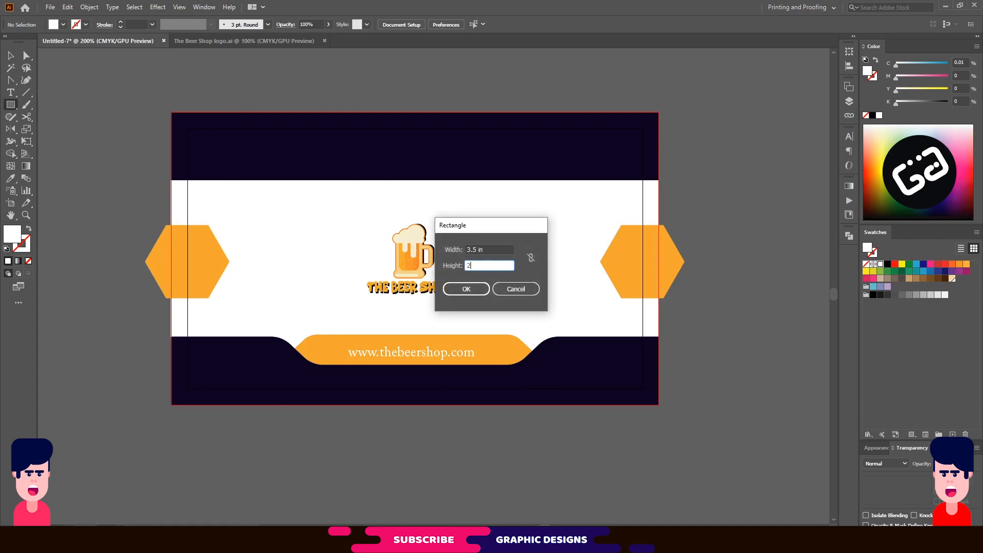
click(464, 288)
click(11, 55)
drag(484, 250, 344, 164)
Create trim marks around the rectangle, delete the helper rectangle and zoom out.
click(89, 6)
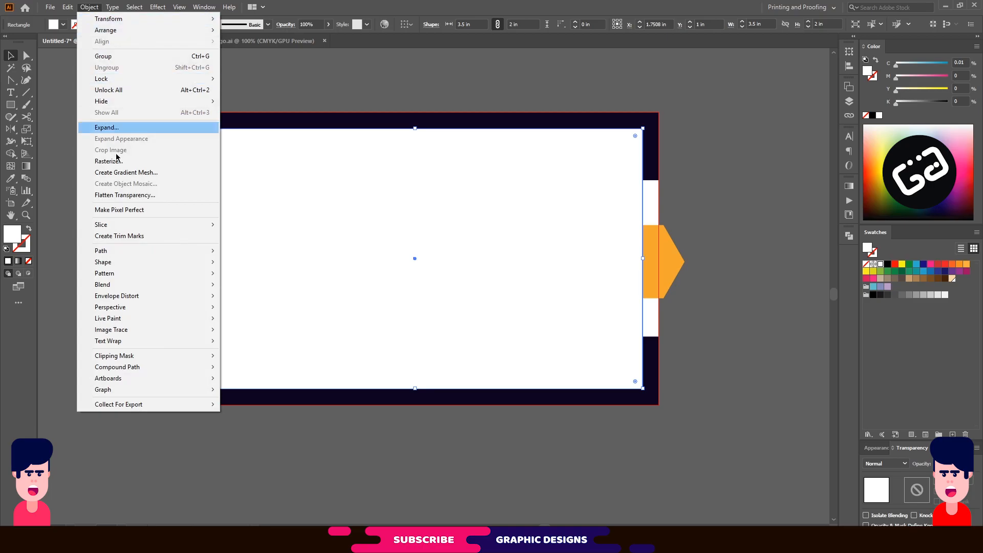
click(136, 236)
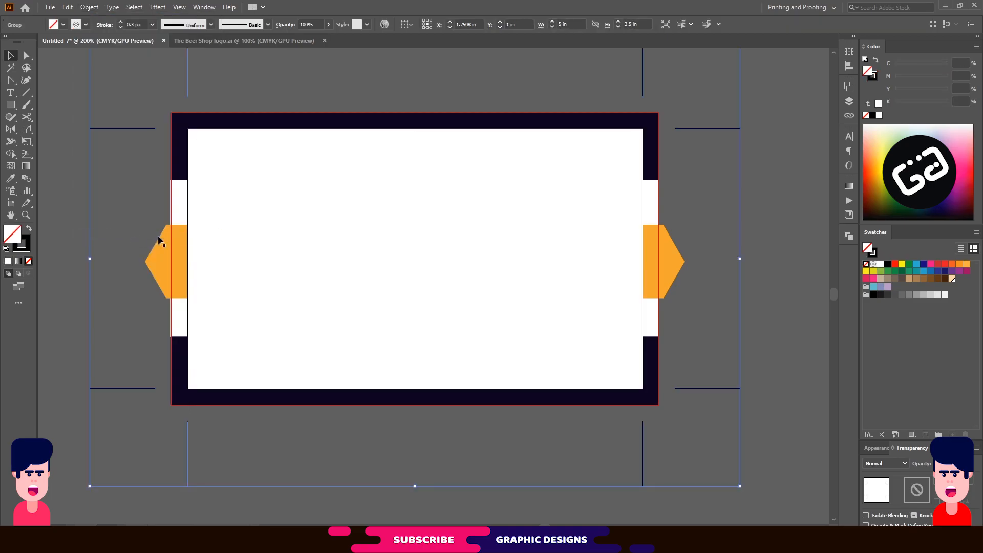
click(390, 202)
key(Delete)
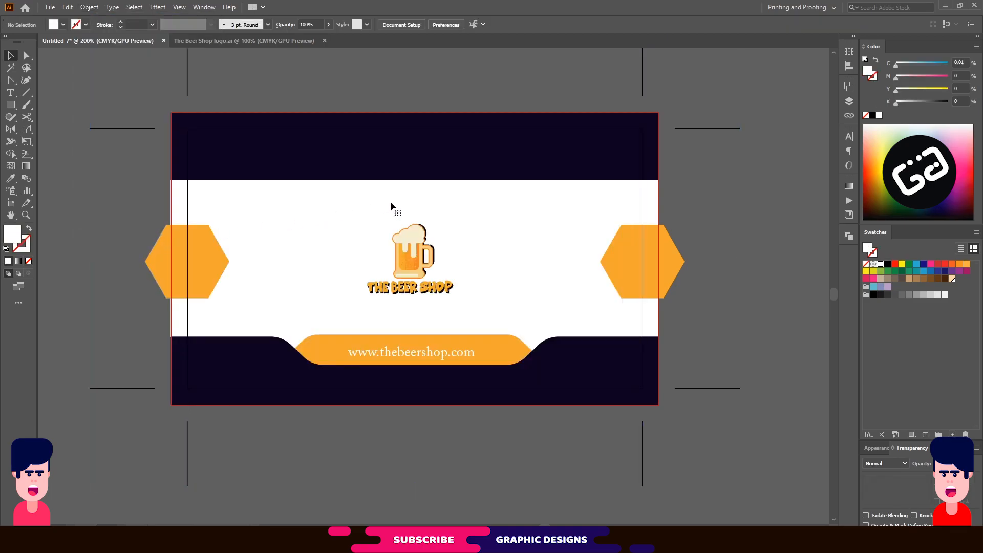
key(ctrl+minus)
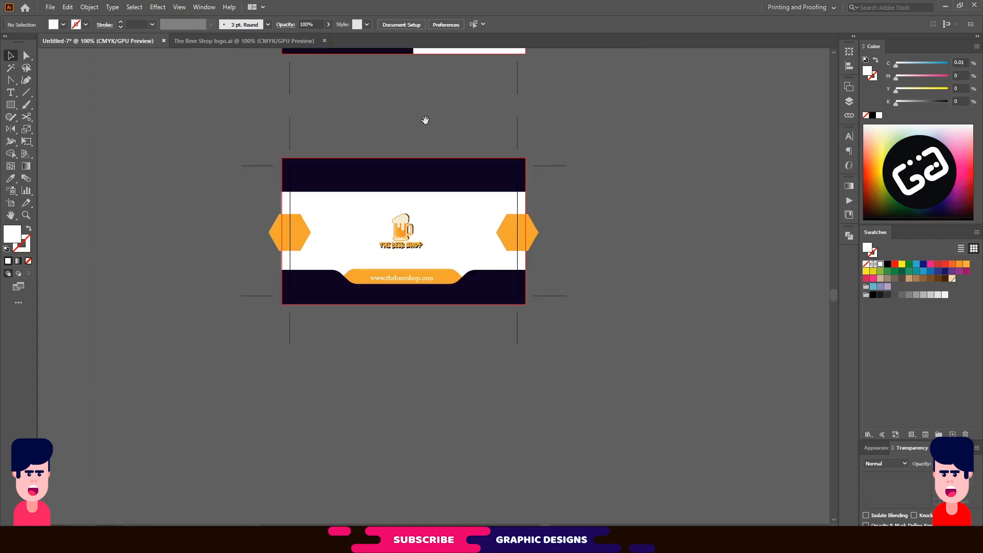
Save the document as an Adobe PDF named 'Business card'.
drag(425, 121, 420, 296)
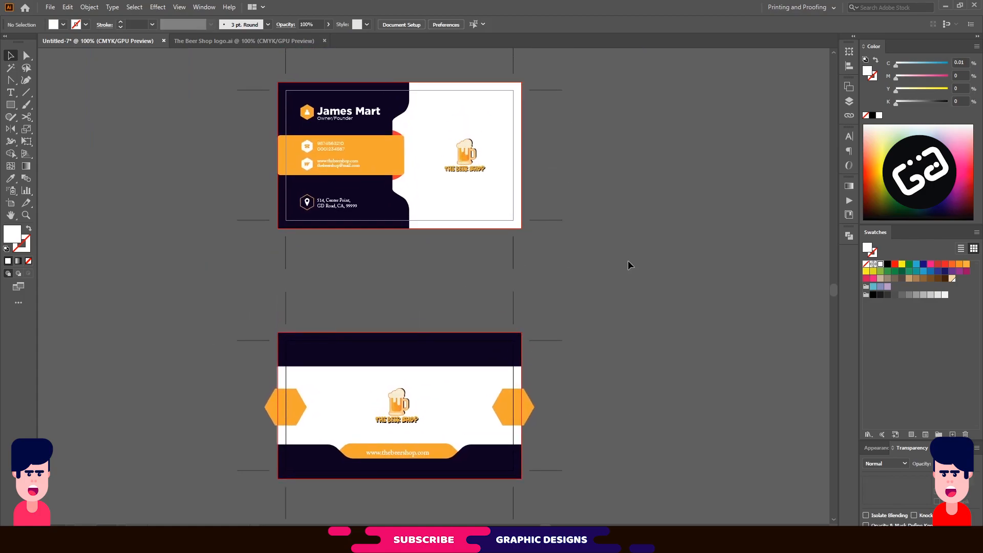
click(378, 132)
click(548, 149)
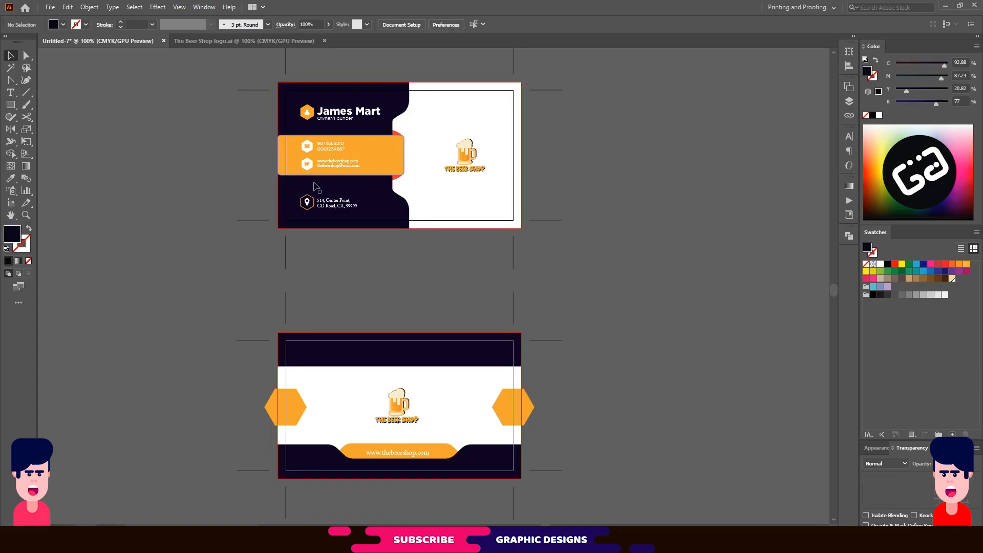
click(51, 7)
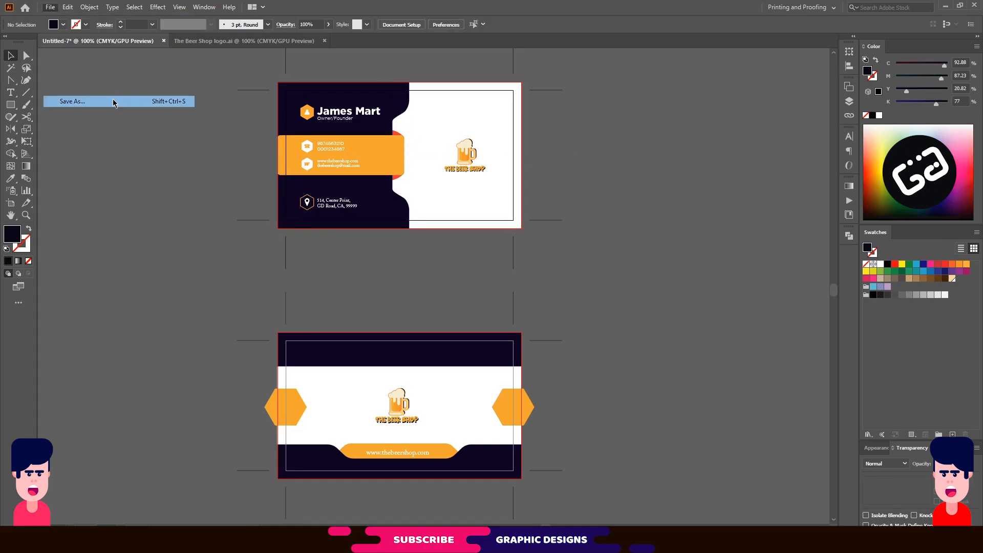
click(114, 99)
click(117, 384)
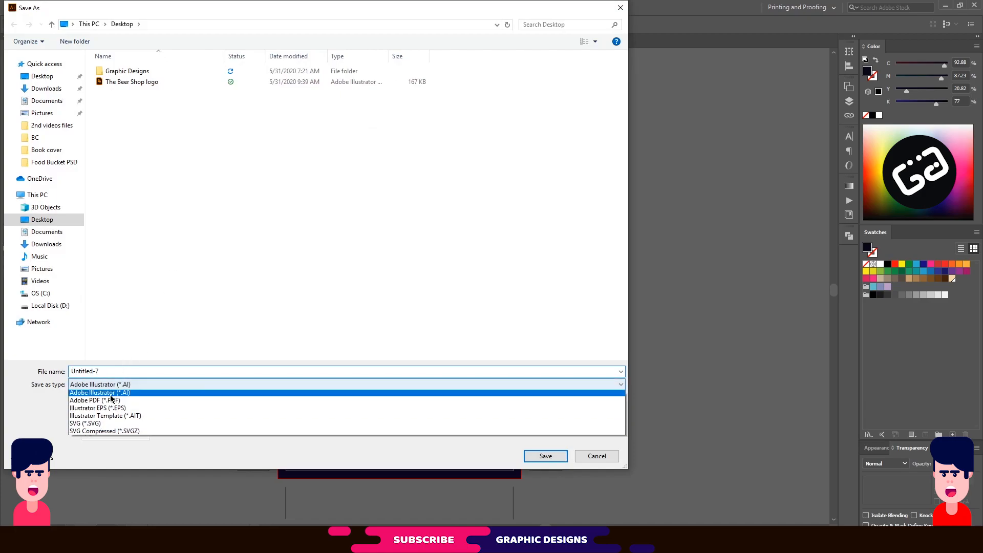
click(115, 402)
double_click(87, 371)
text(Business card)
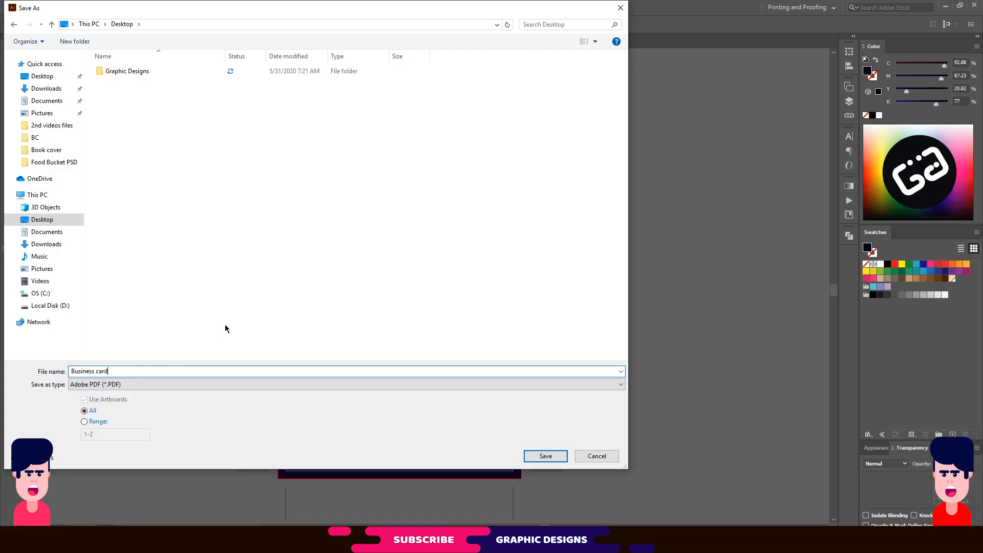
click(546, 456)
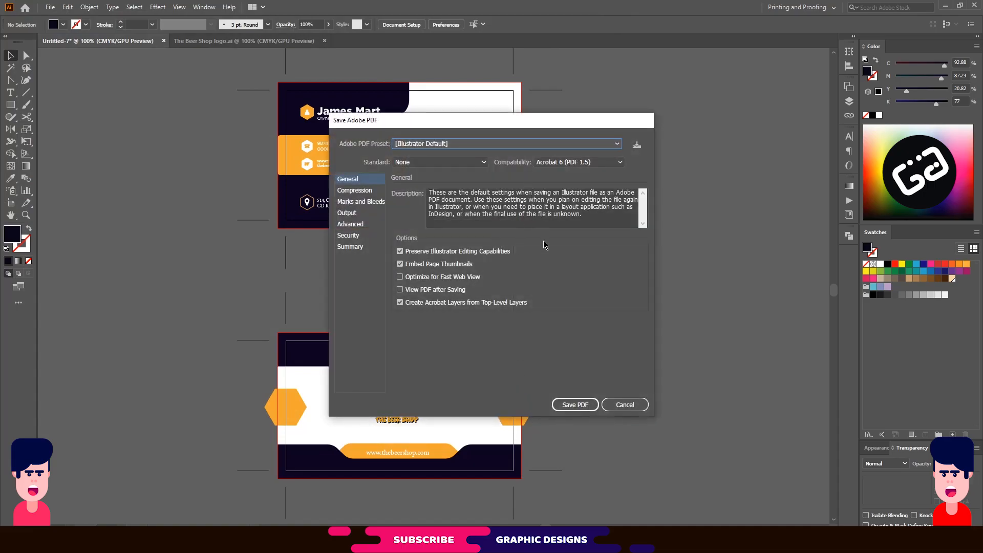
In the PDF Marks and Bleeds options, enable trim marks and save the PDF.
click(348, 235)
click(358, 202)
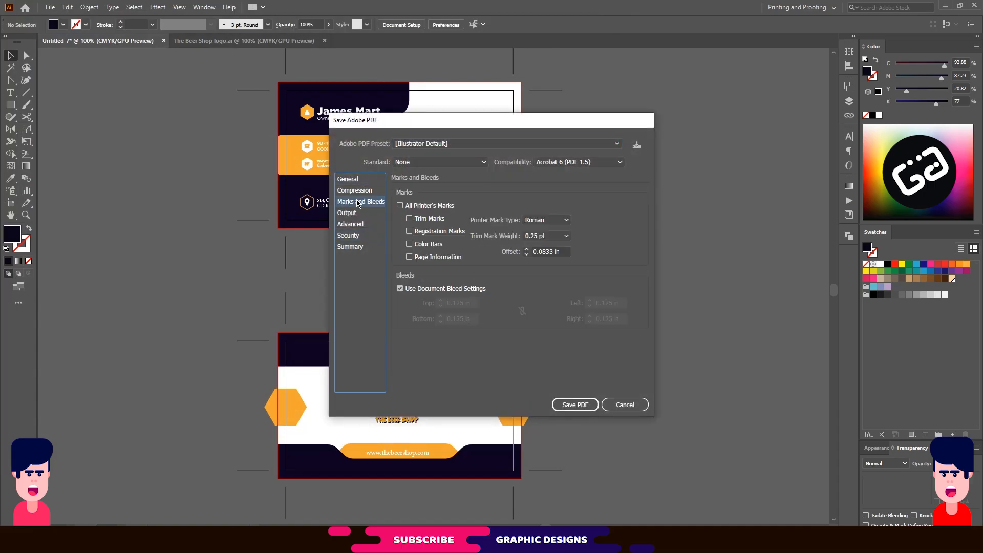
click(411, 220)
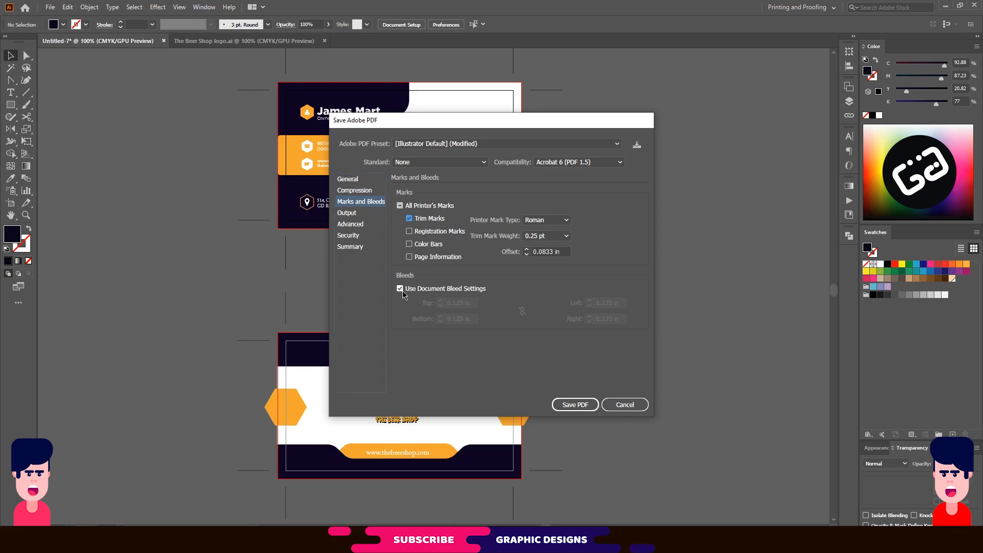
click(569, 405)
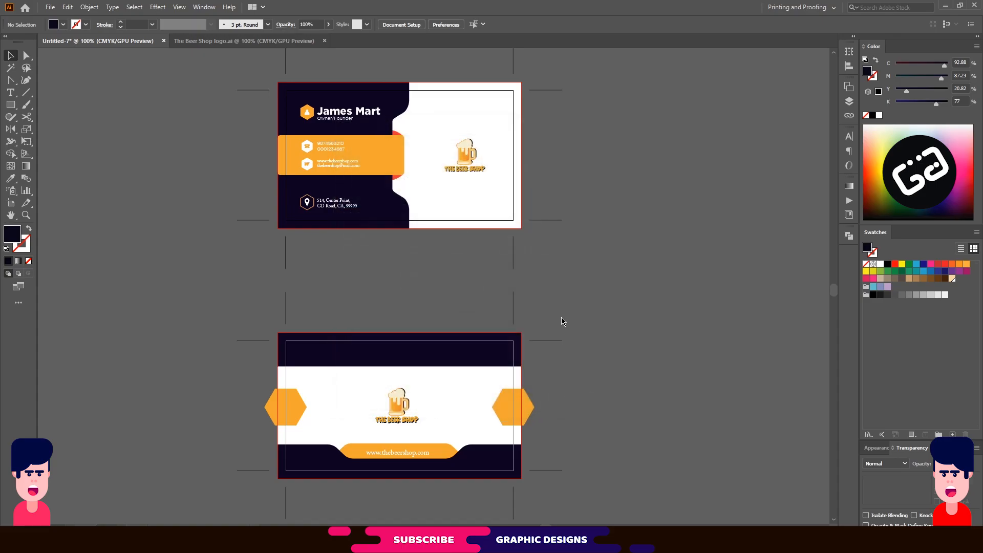